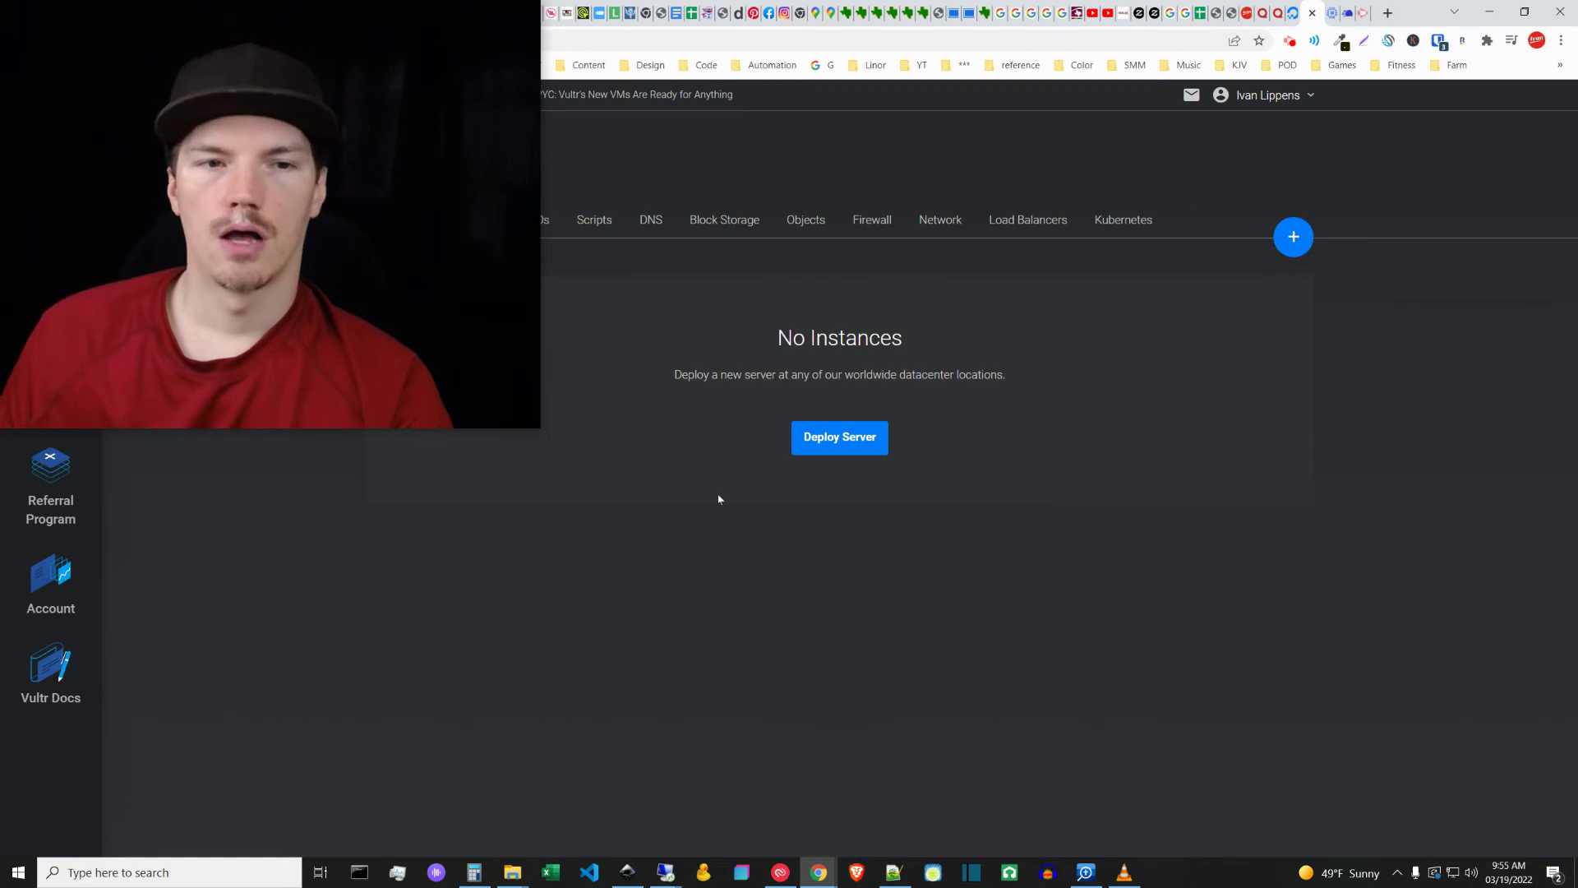
Leave Vultr's empty instances list for DigitalOcean's project resources page (databases, Spaces, load balancers)
{"action": "left_click_drag", "start_coordinate": [531, 423], "coordinate": [324, 285]}
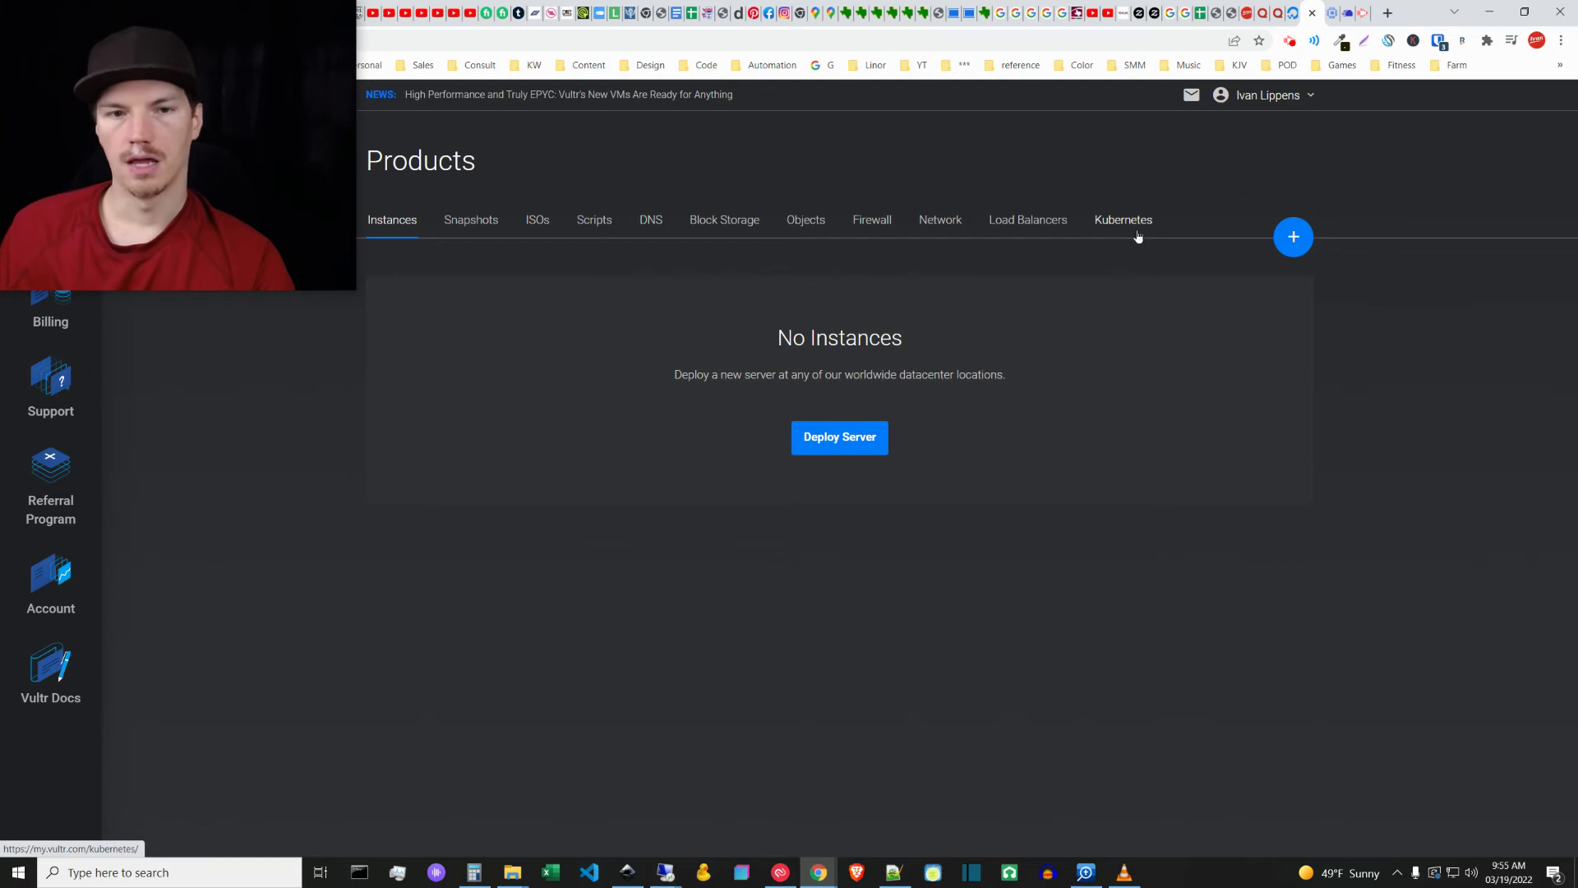
{"action": "left_click", "coordinate": [1286, 12]}
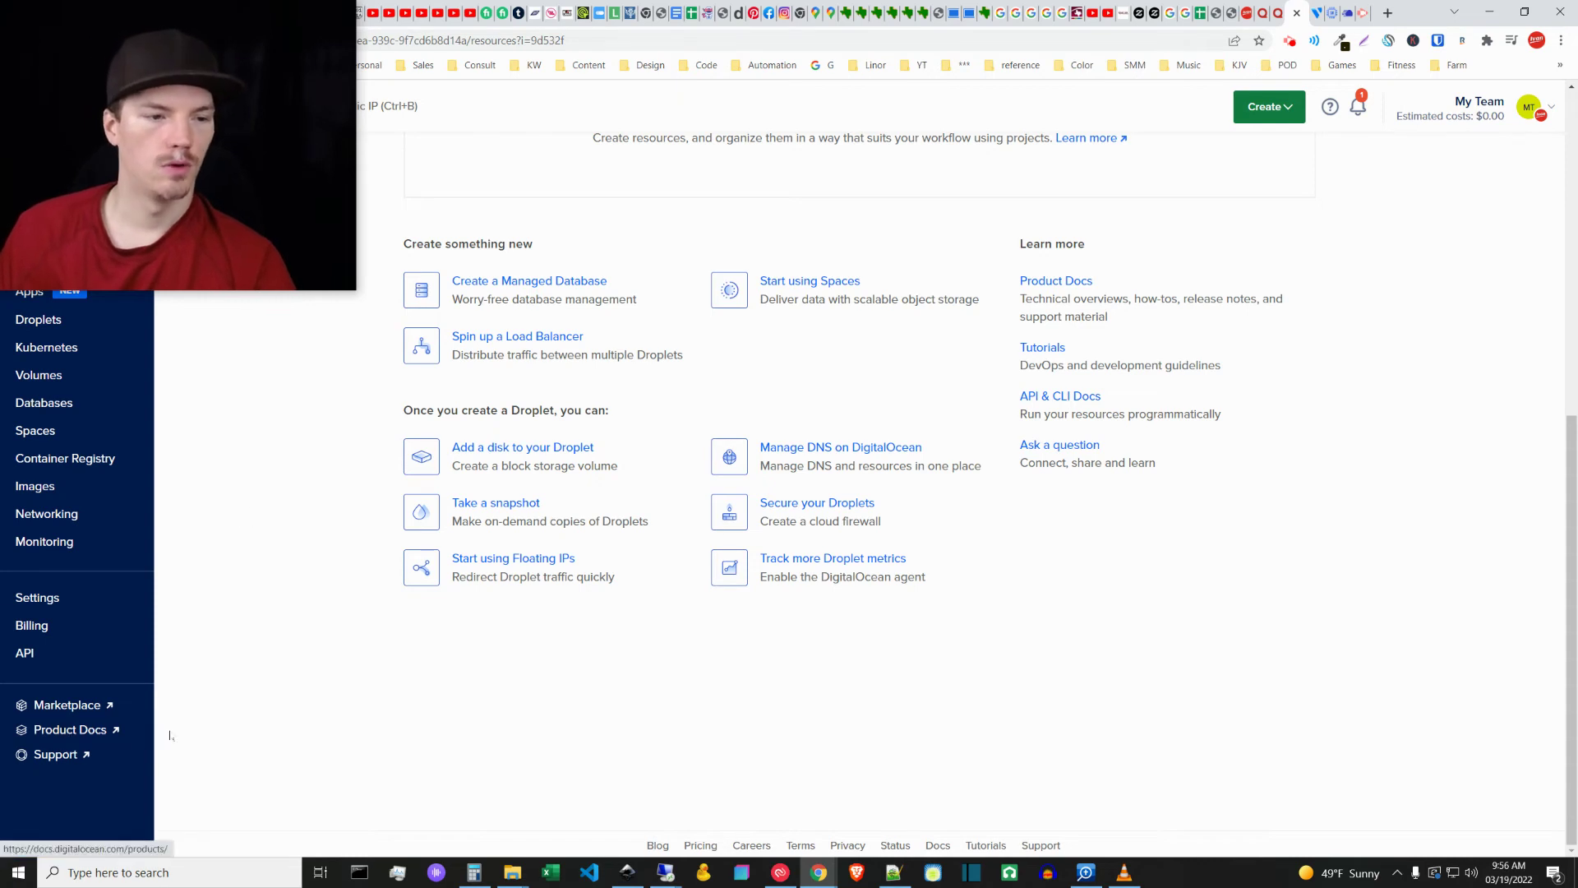
Read DigitalOcean's Compute > Droplets plans and pricing docs, then close them and return to Vultr Products
{"action": "left_click", "coordinate": [66, 731]}
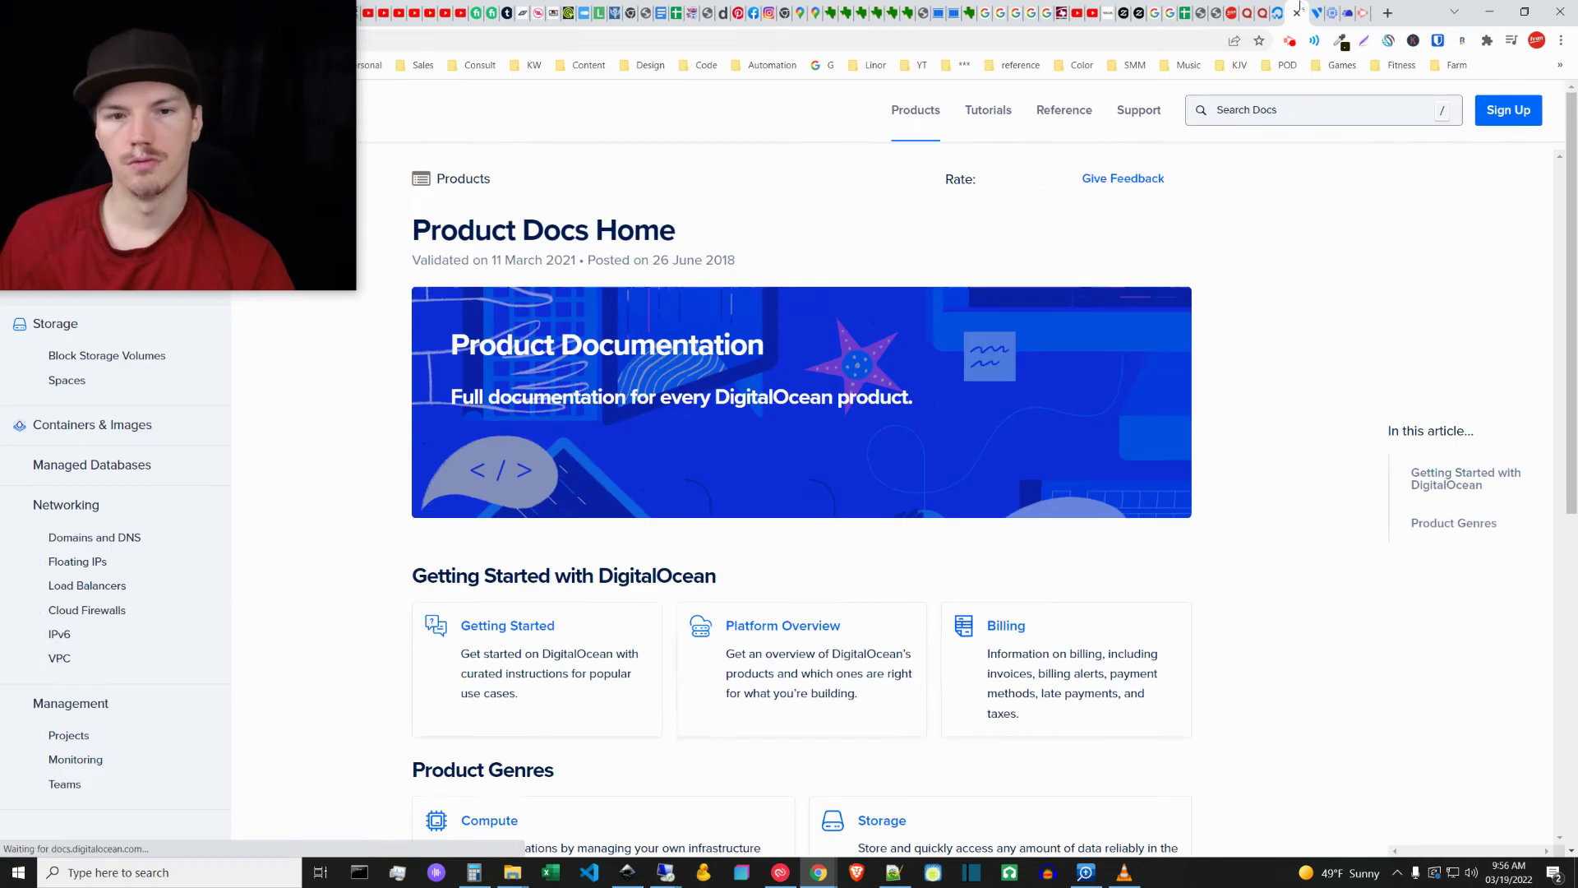
{"action": "scroll", "coordinate": [675, 712], "scroll_direction": "down", "scroll_amount": 1}
{"action": "scroll", "coordinate": [676, 712], "scroll_direction": "down", "scroll_amount": 3}
{"action": "left_click", "coordinate": [489, 460]}
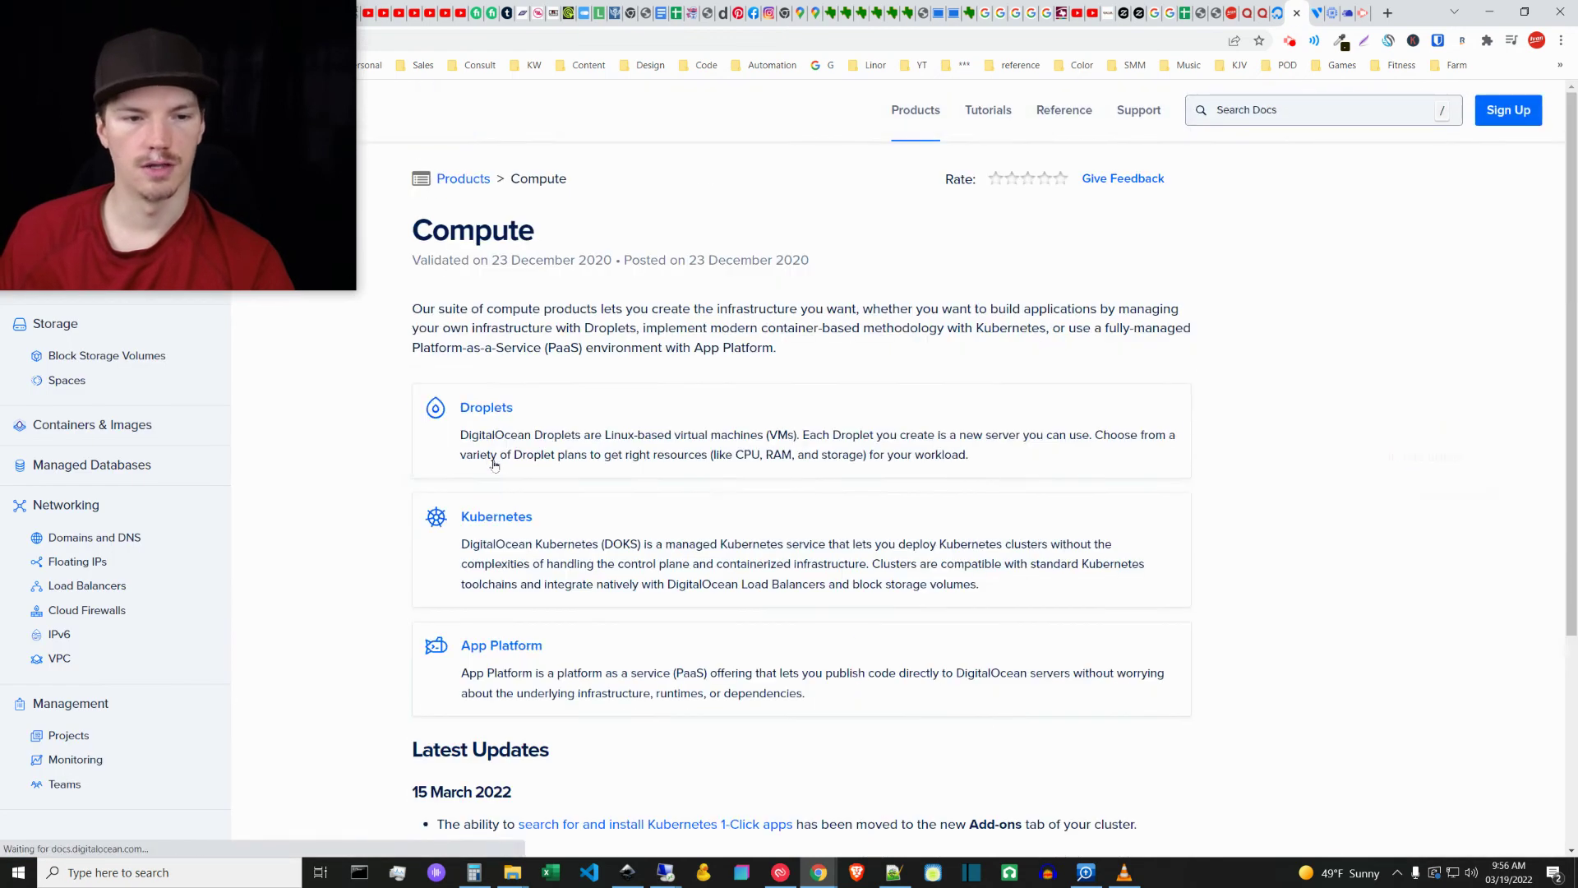
{"action": "left_click", "coordinate": [486, 433]}
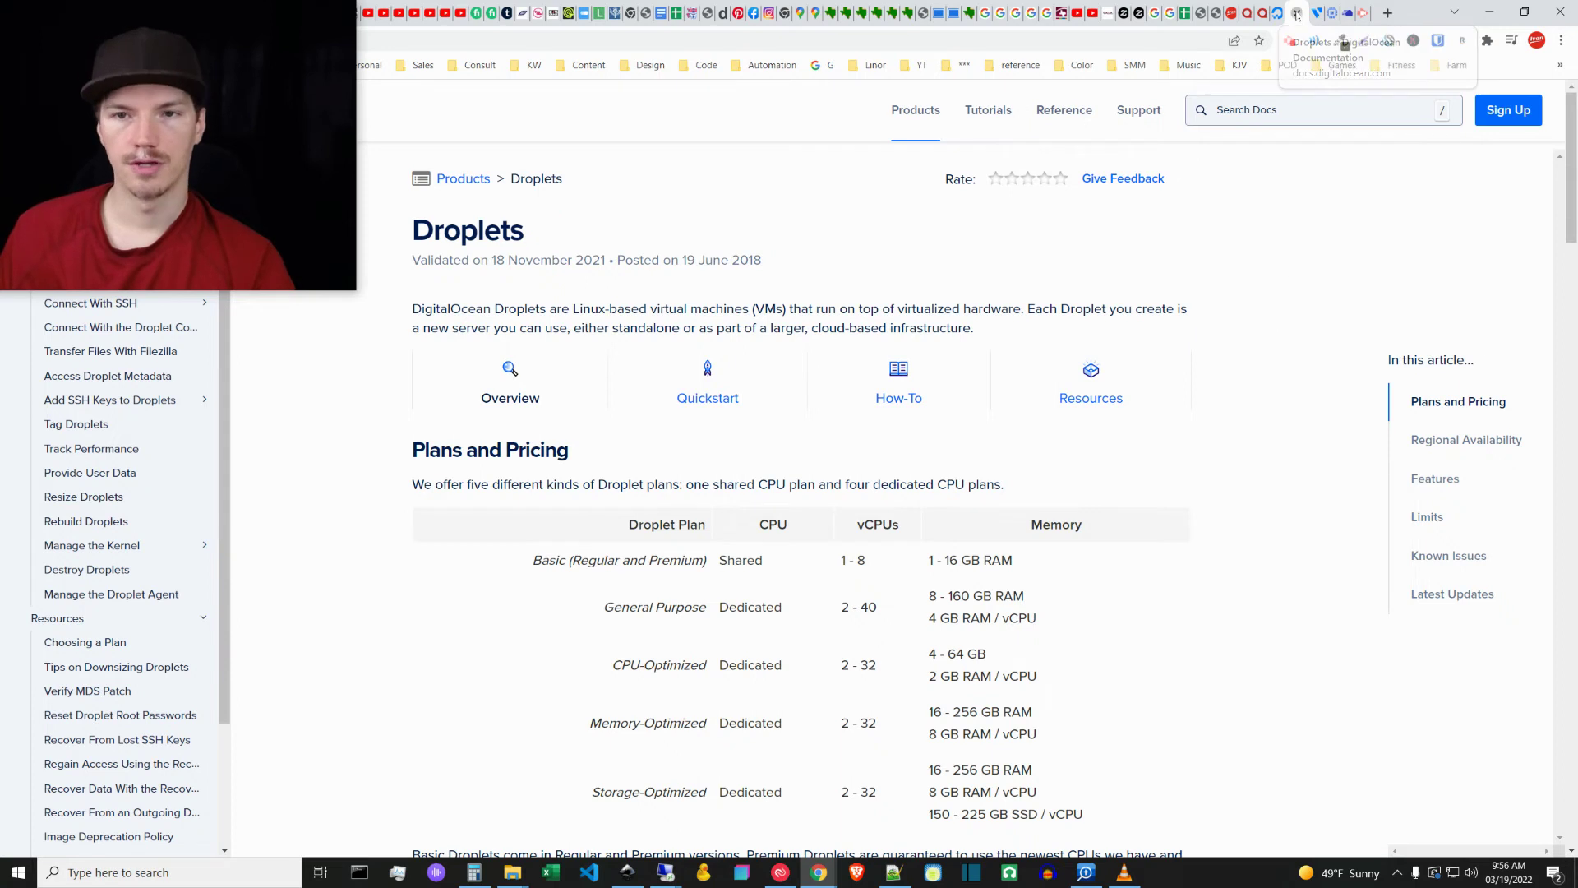
{"action": "left_click", "coordinate": [1297, 14]}
{"action": "left_click", "coordinate": [1301, 10]}
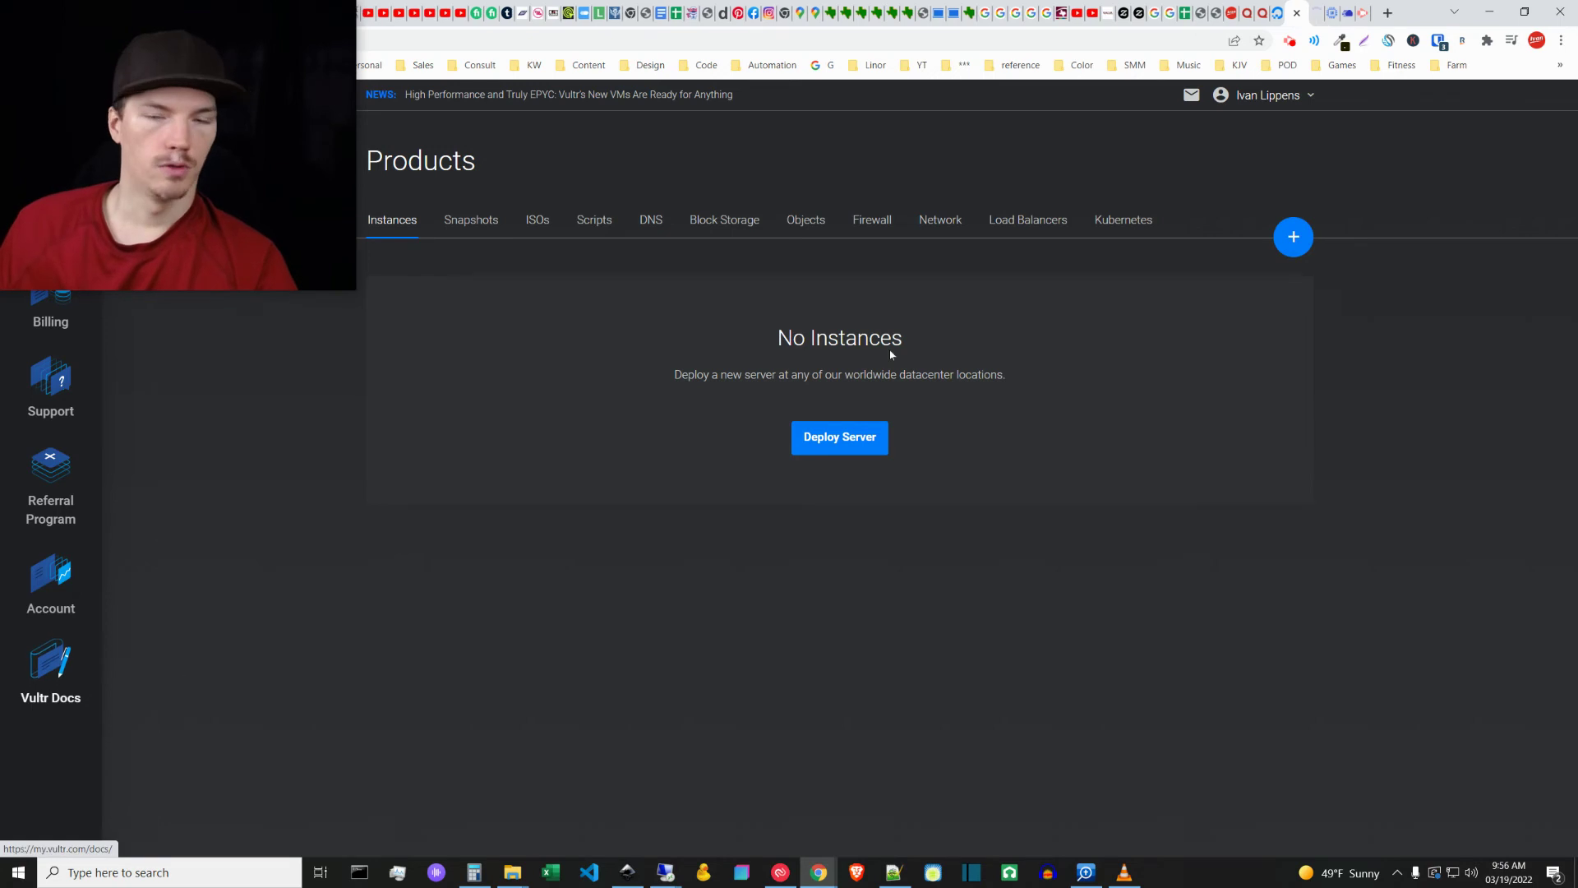
Open the Deploy Kubernetes With Kubeadm on CentOS 7 article via Knowledge Base Networking > Containers
{"action": "left_click", "coordinate": [1314, 8]}
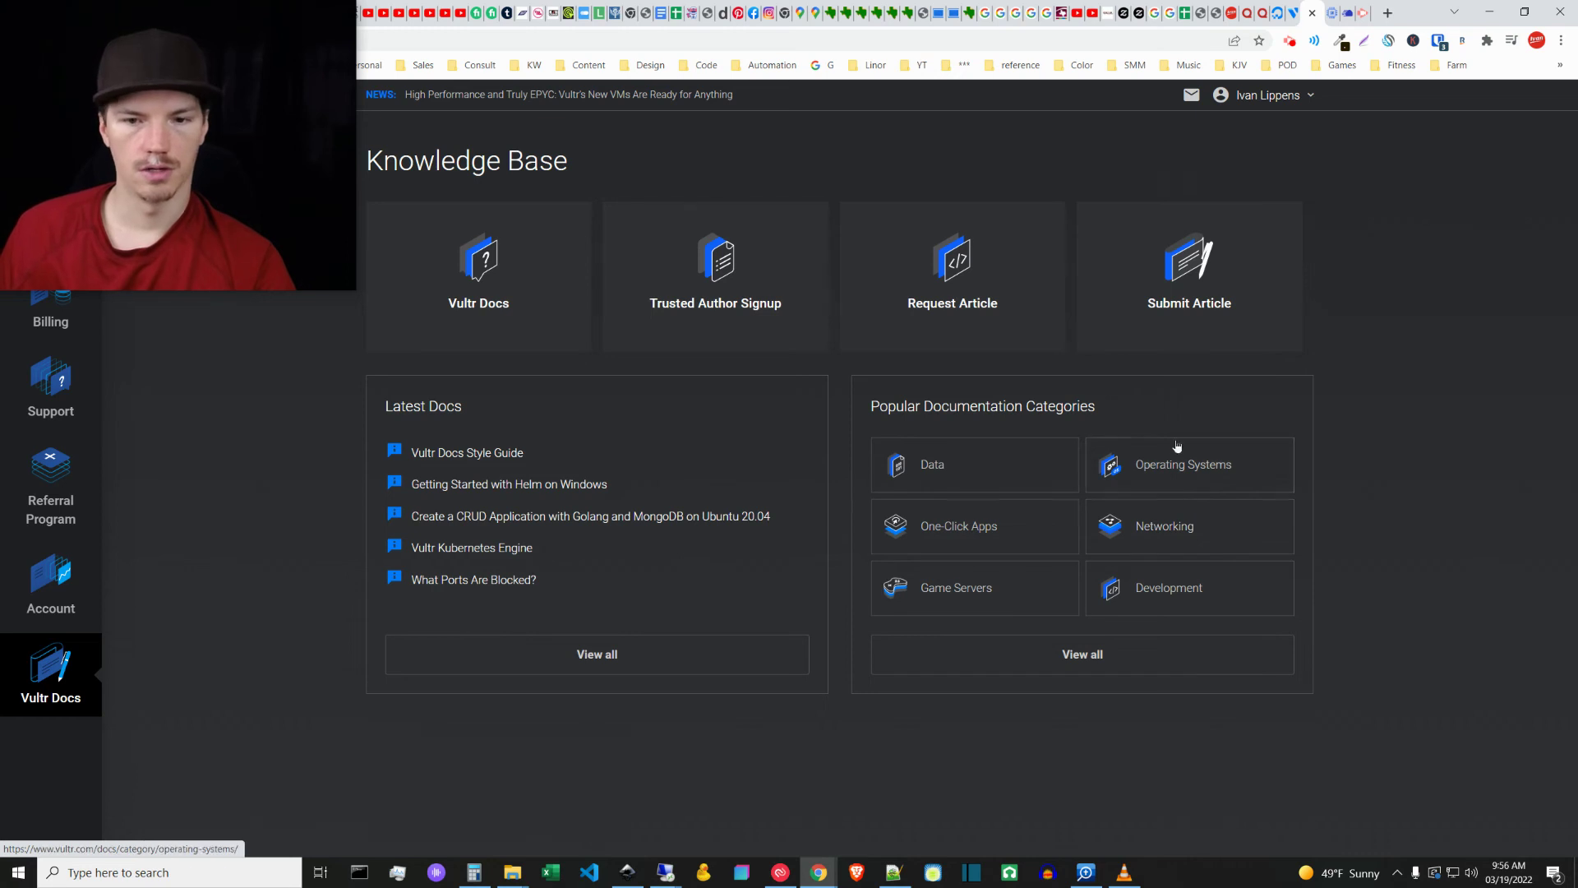
{"action": "left_click", "coordinate": [1158, 515]}
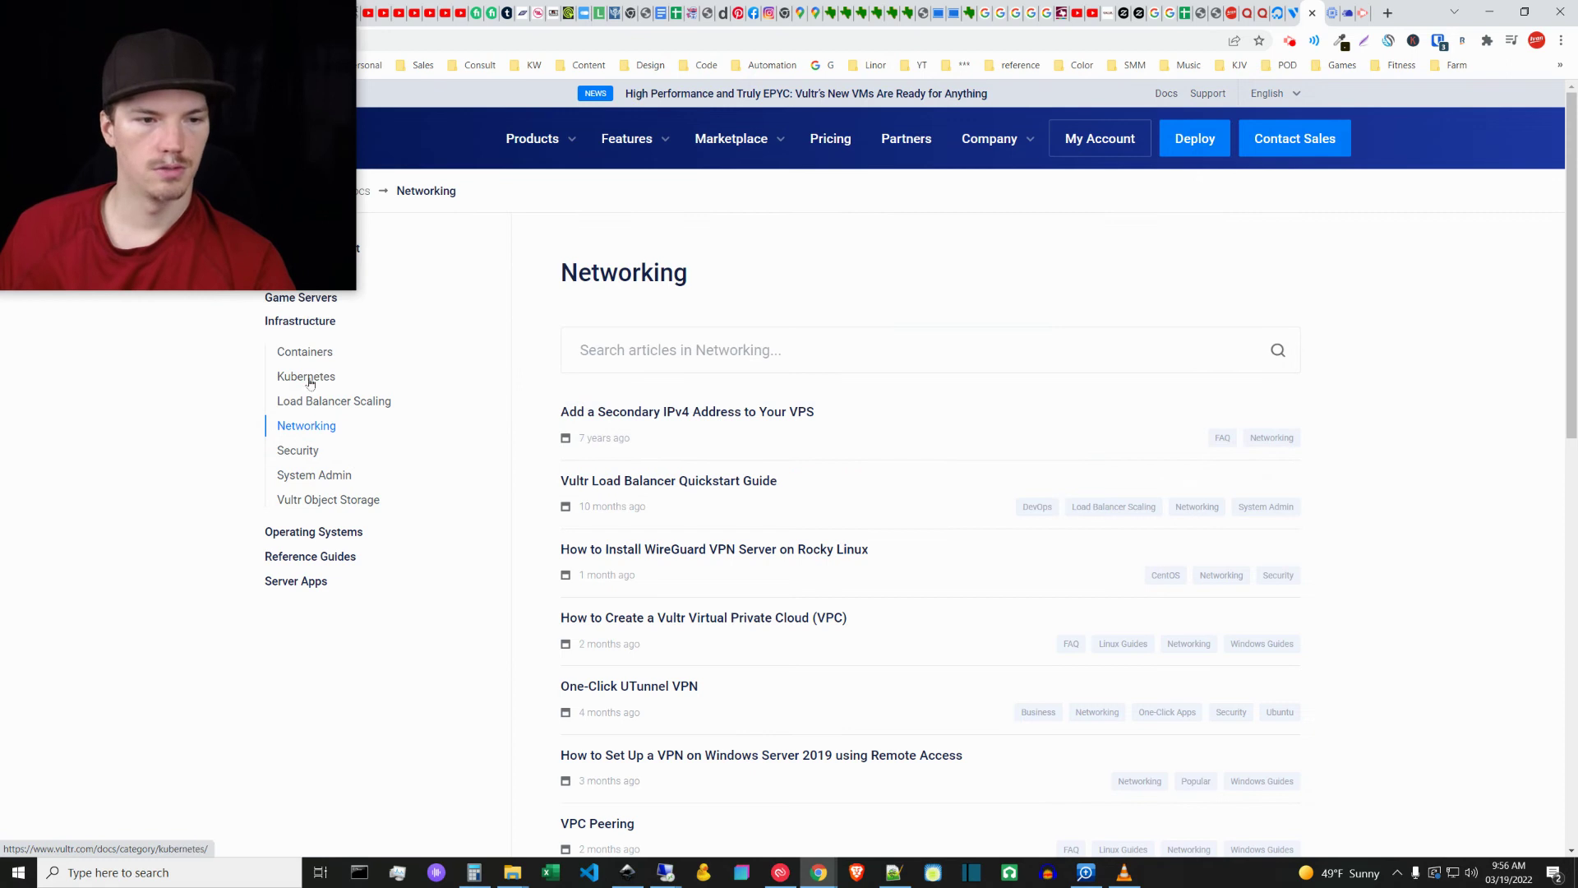
{"action": "left_click", "coordinate": [313, 354]}
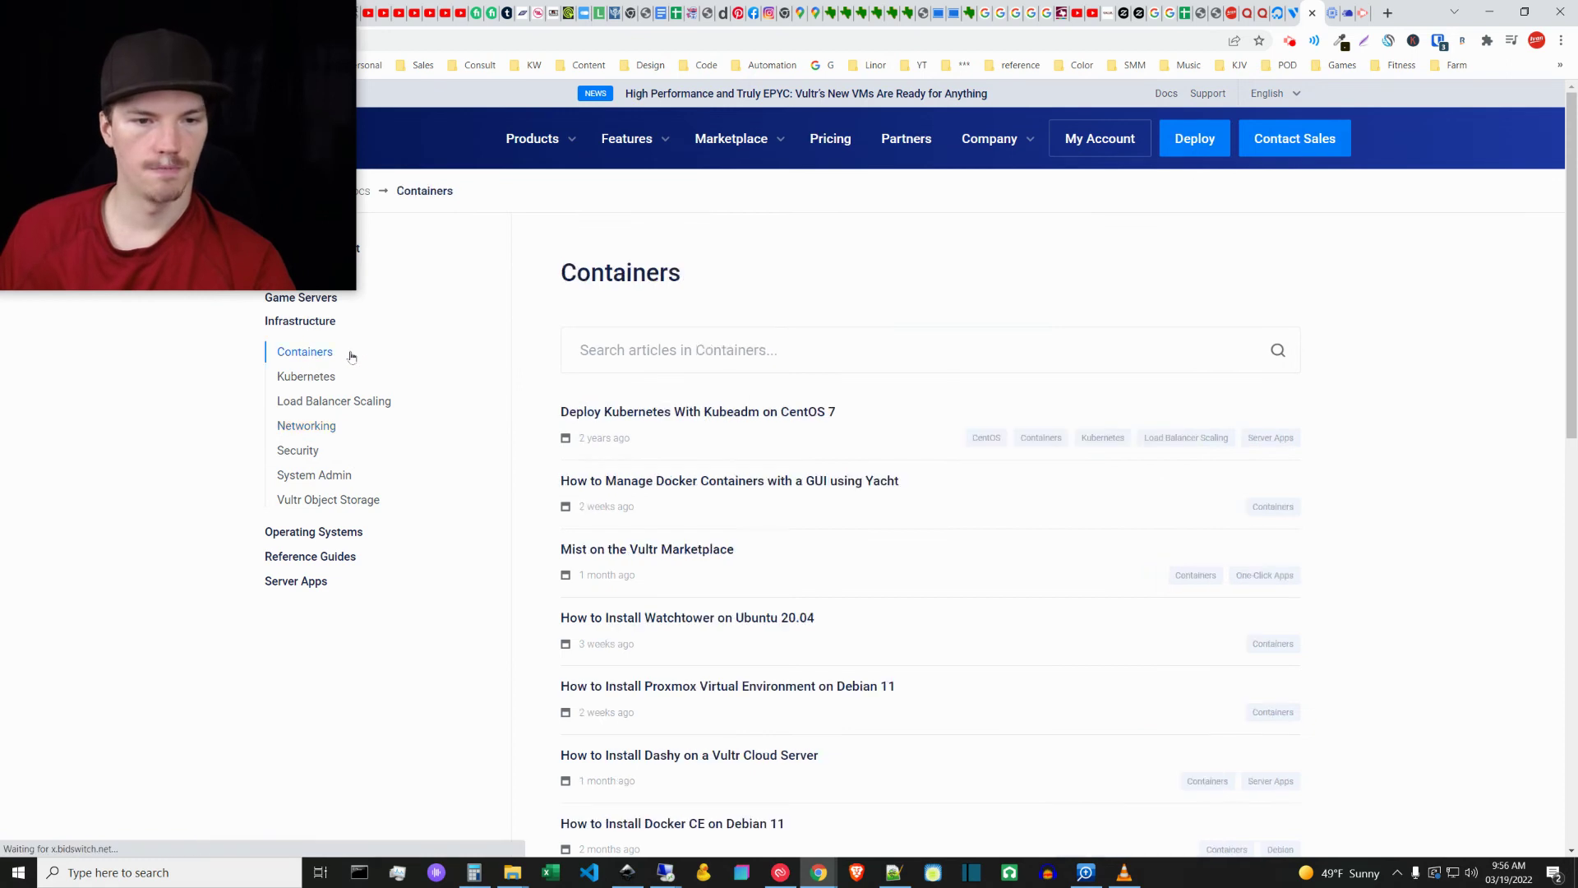
{"action": "scroll", "coordinate": [764, 473], "scroll_direction": "down", "scroll_amount": 2}
{"action": "scroll", "coordinate": [760, 480], "scroll_direction": "up", "scroll_amount": 3}
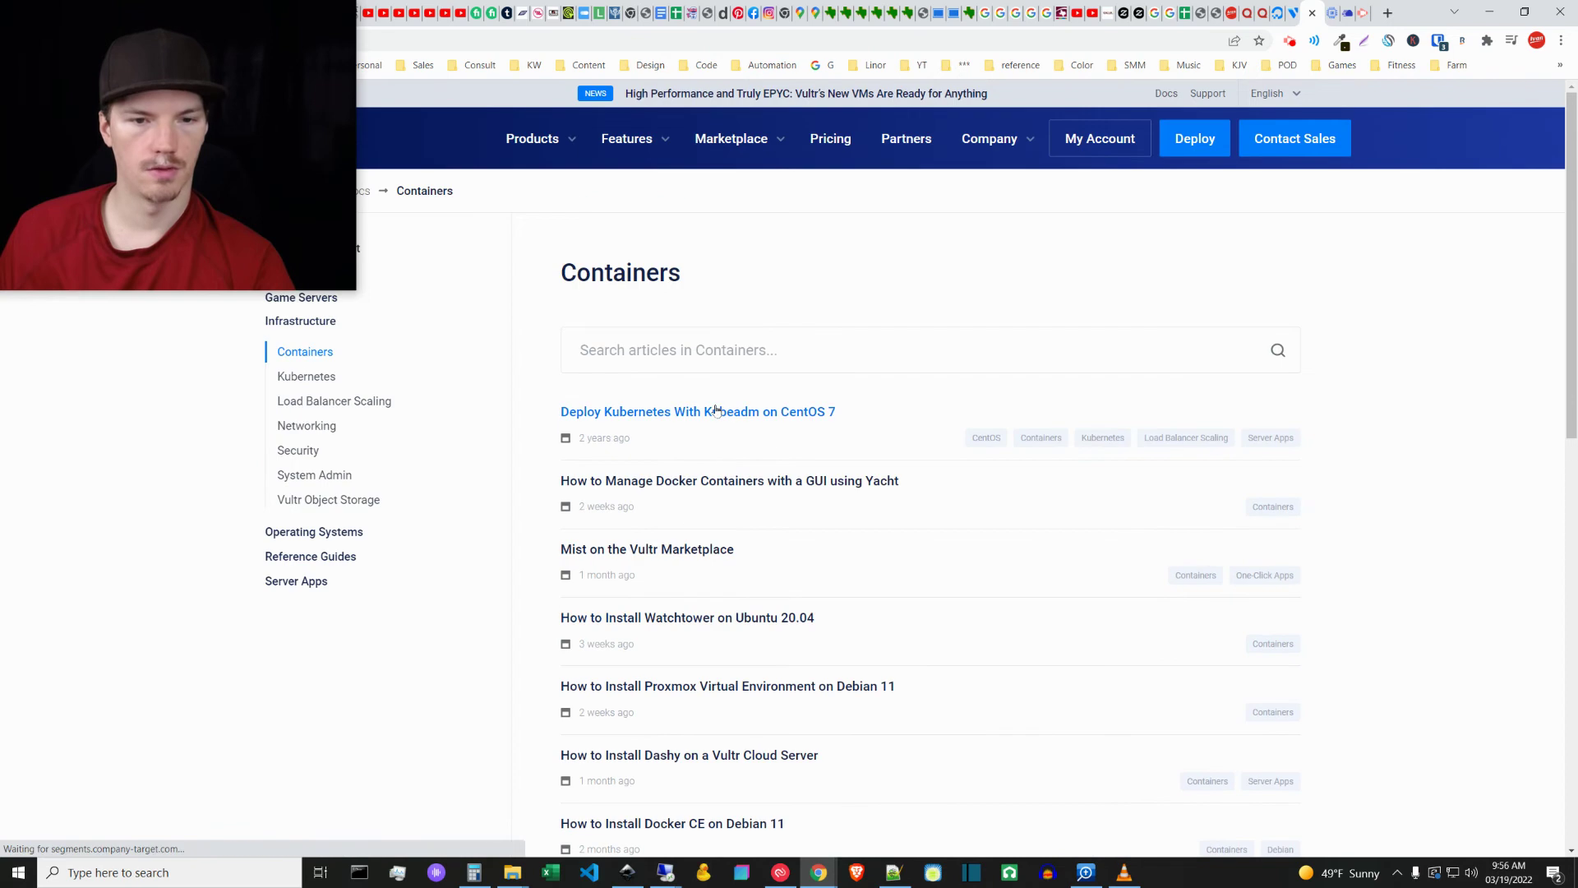
{"action": "left_click", "coordinate": [715, 411]}
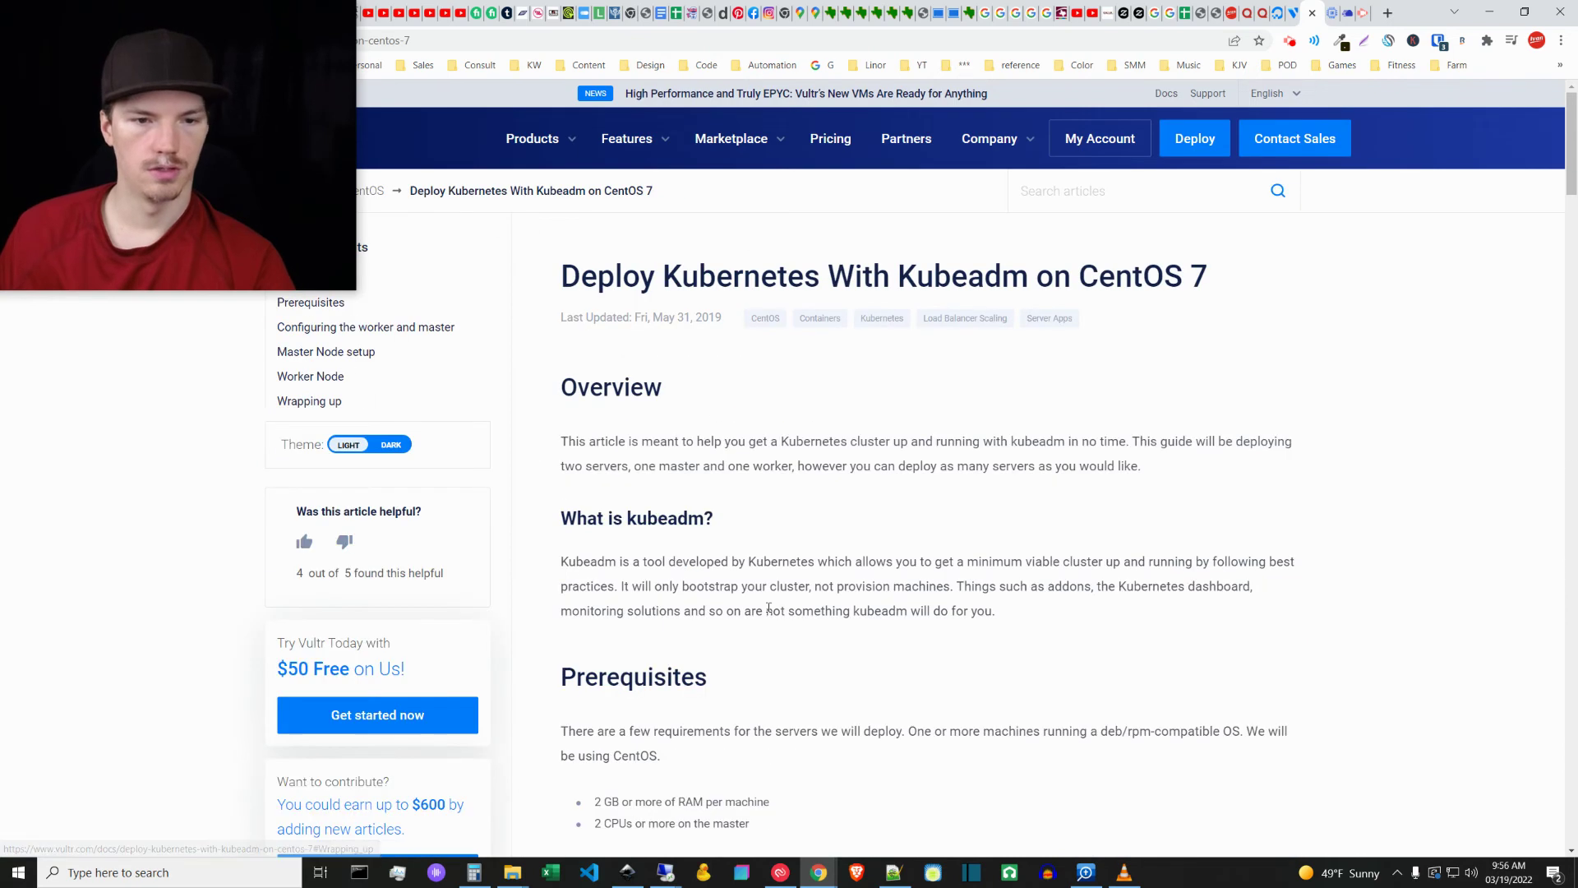
Read through the Kubeadm CentOS 7 guide and go back to the empty Vultr Products page
{"action": "scroll", "coordinate": [765, 624], "scroll_direction": "down", "scroll_amount": 15}
{"action": "scroll", "coordinate": [765, 623], "scroll_direction": "down", "scroll_amount": 18}
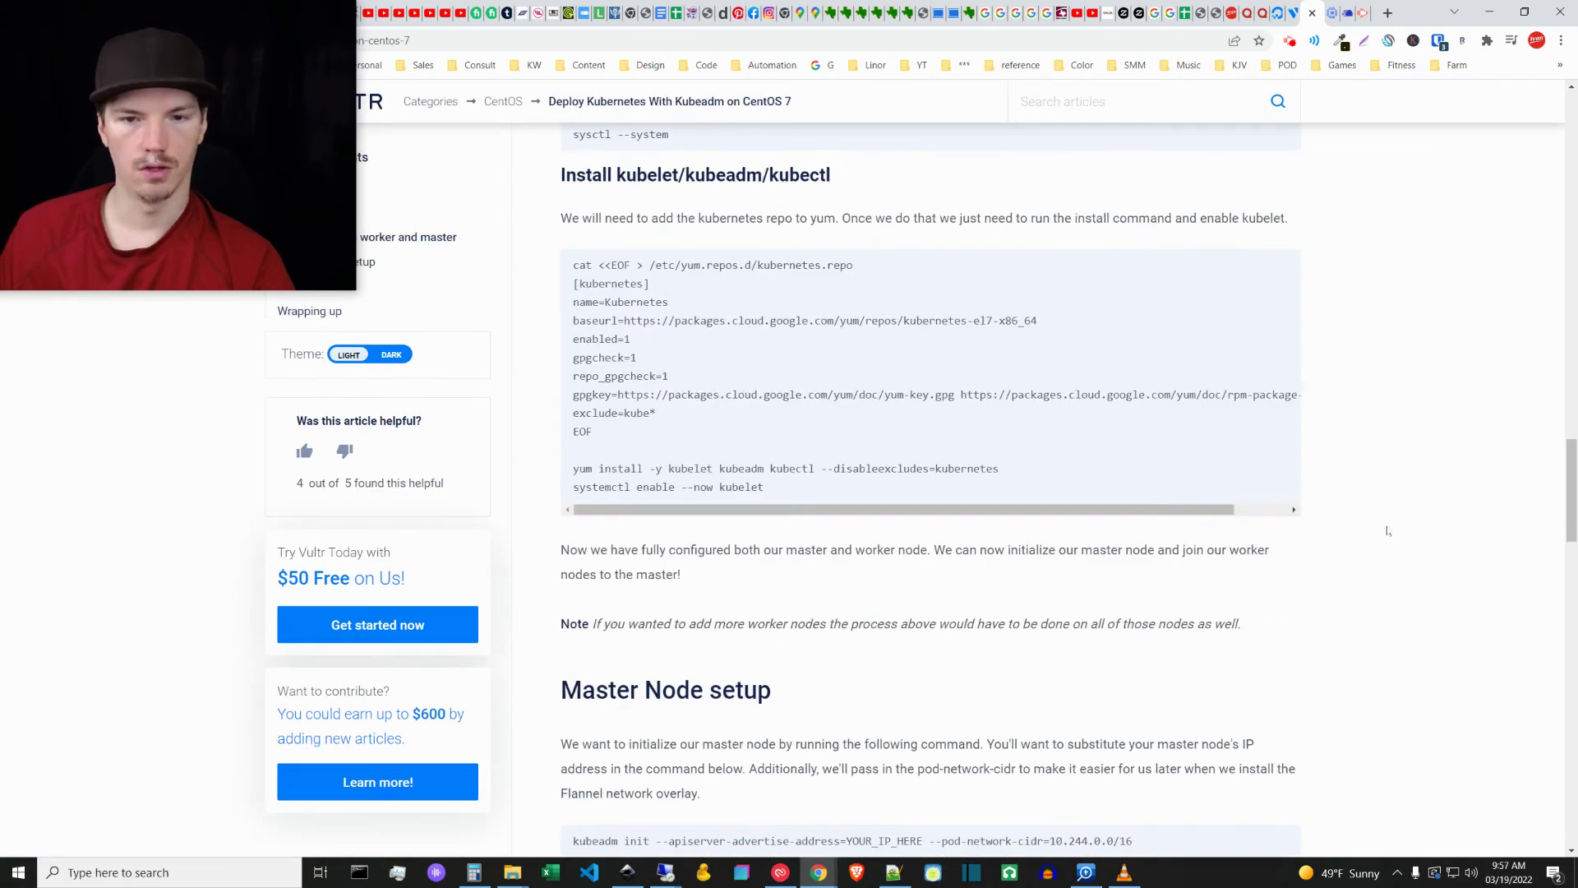
{"action": "left_click_drag", "start_coordinate": [1571, 515], "coordinate": [1508, 172]}
{"action": "scroll", "coordinate": [1508, 173], "scroll_direction": "up", "scroll_amount": 5}
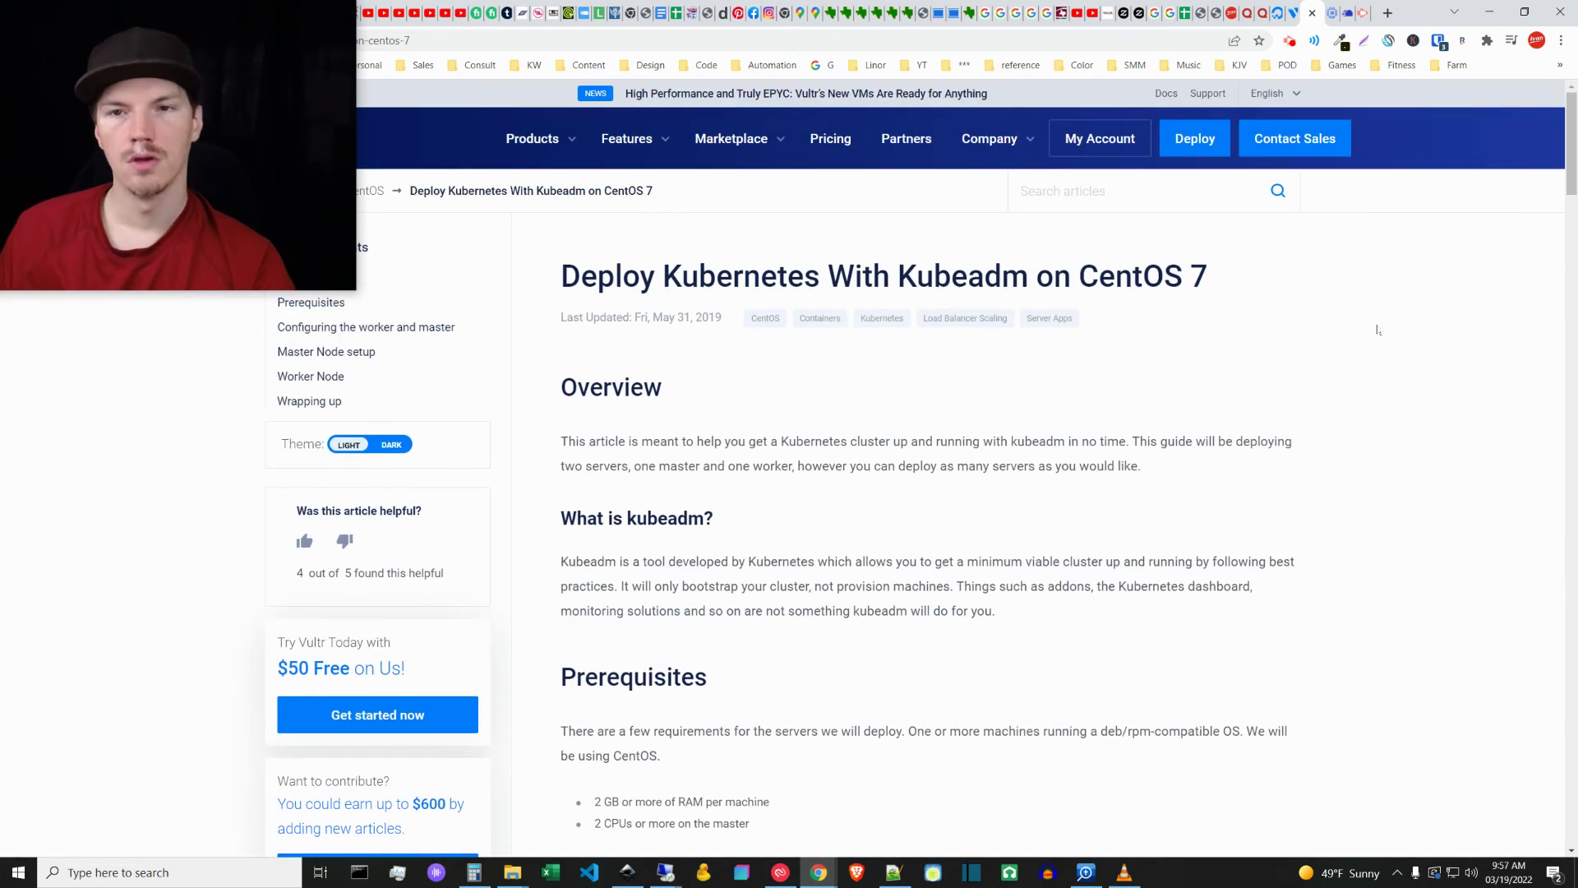
{"action": "left_click", "coordinate": [1291, 10]}
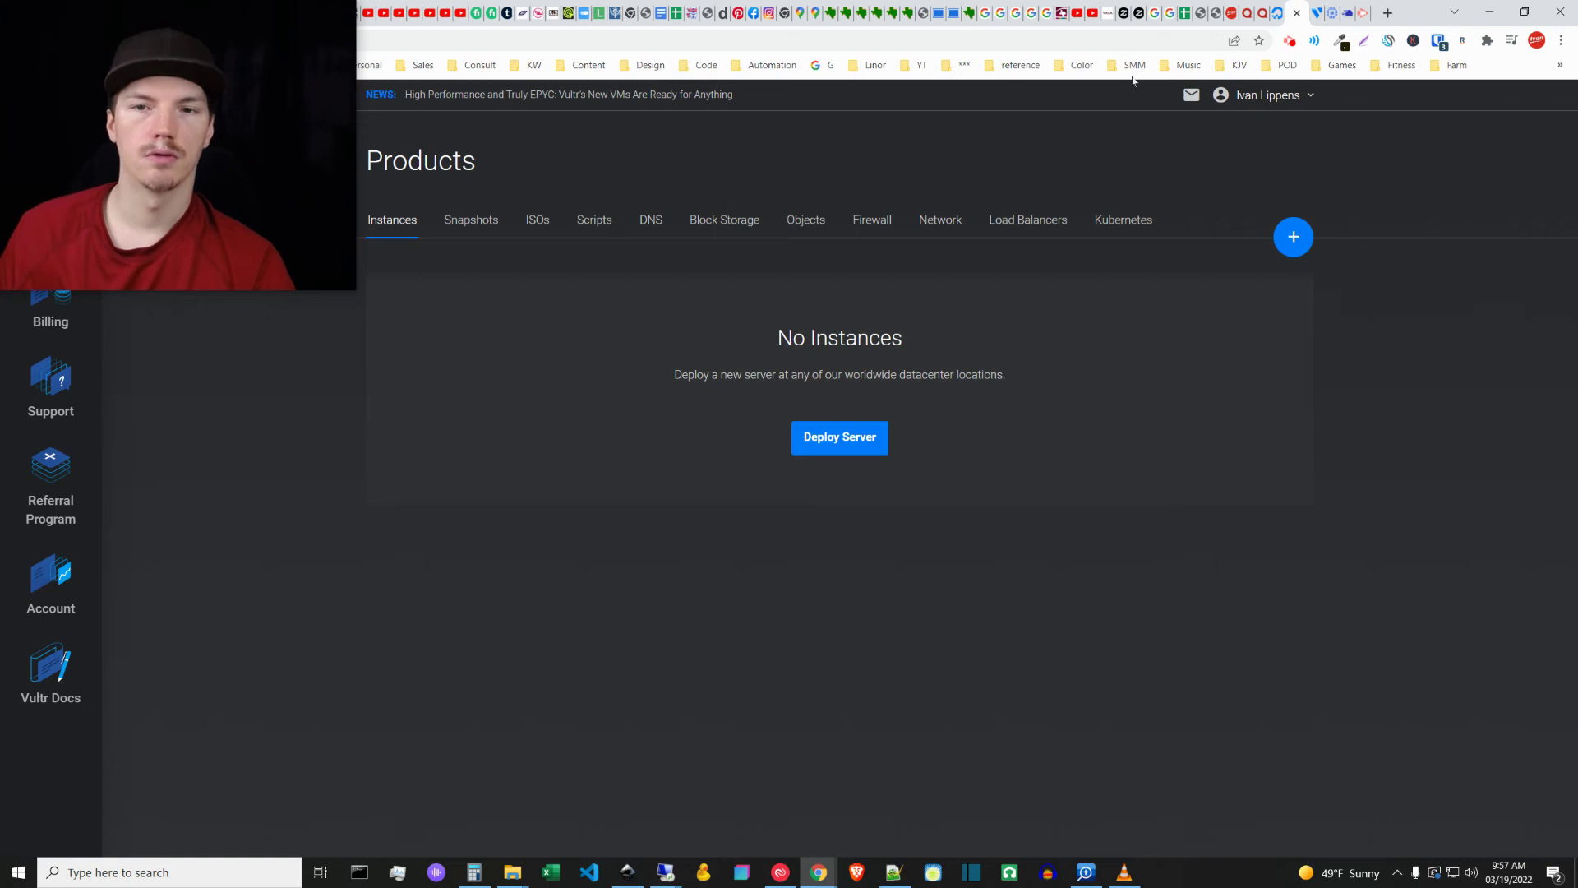
Check Vultr's ISO list in its own tab, showing the 3,379 MB ubuntu-20.04.4-desktop-amd64.iso, then return to Products
{"action": "middle_click", "coordinate": [537, 219]}
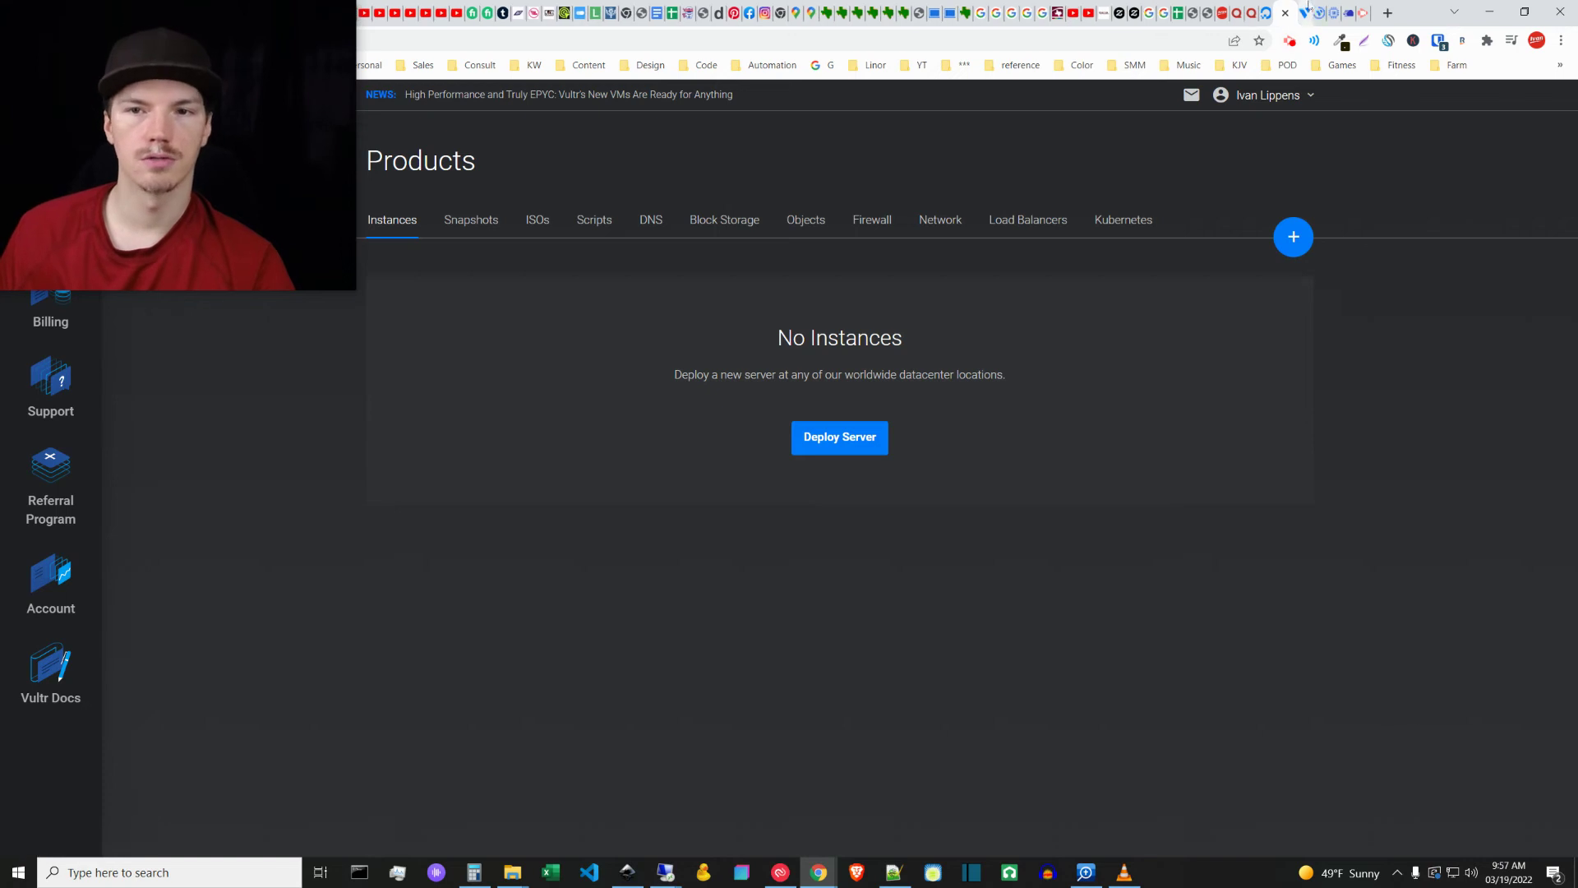
{"action": "left_click", "coordinate": [1315, 9]}
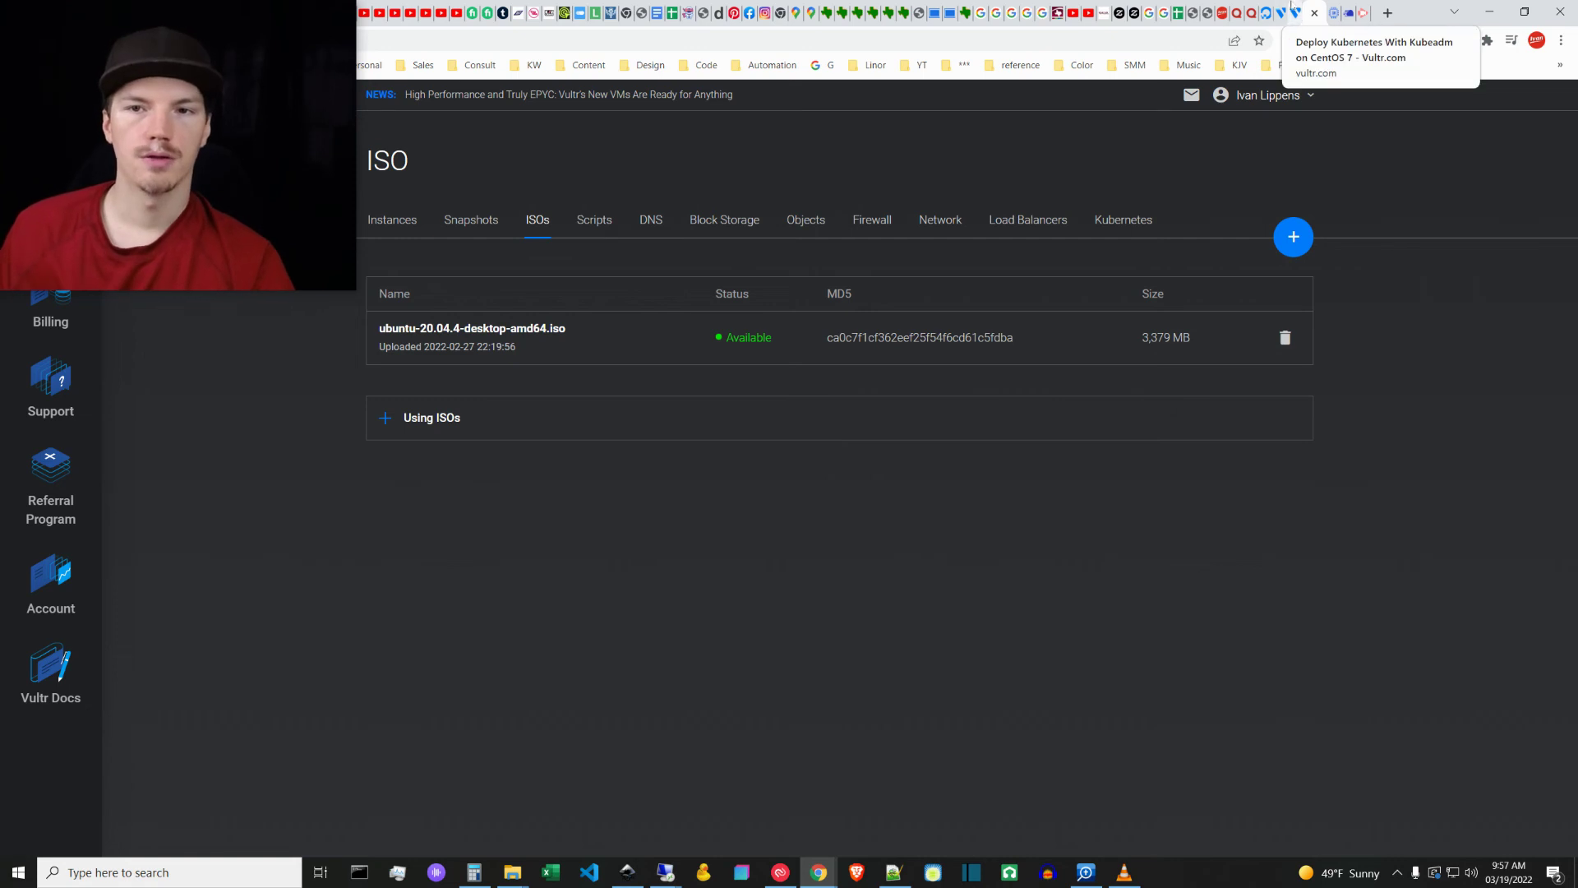
{"action": "left_click", "coordinate": [1293, 11]}
{"action": "left_click", "coordinate": [1296, 11]}
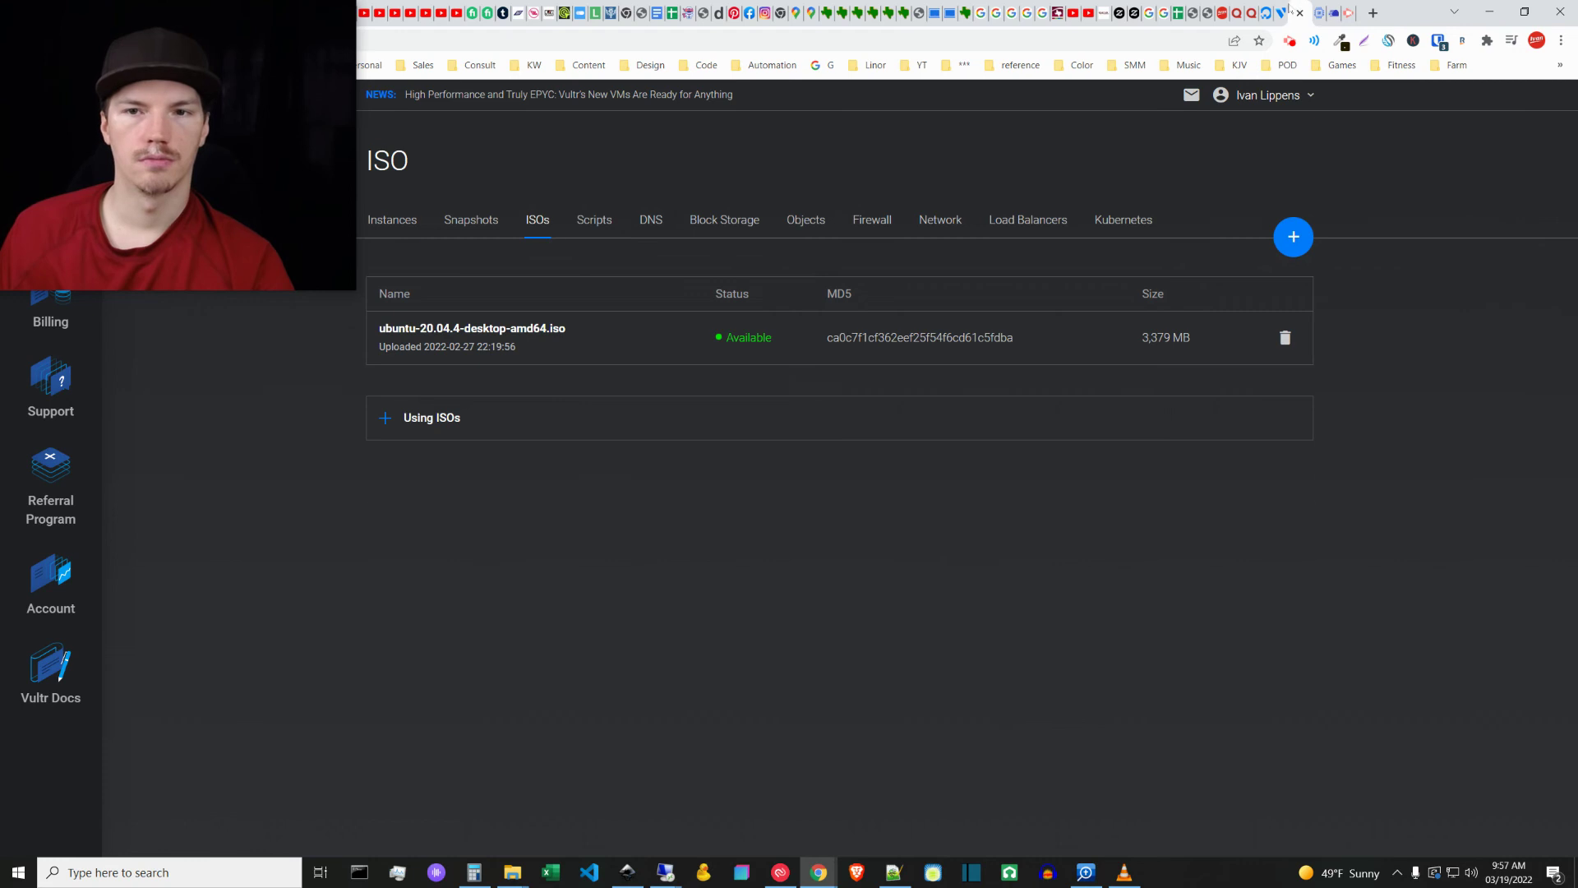
{"action": "left_click", "coordinate": [1287, 11]}
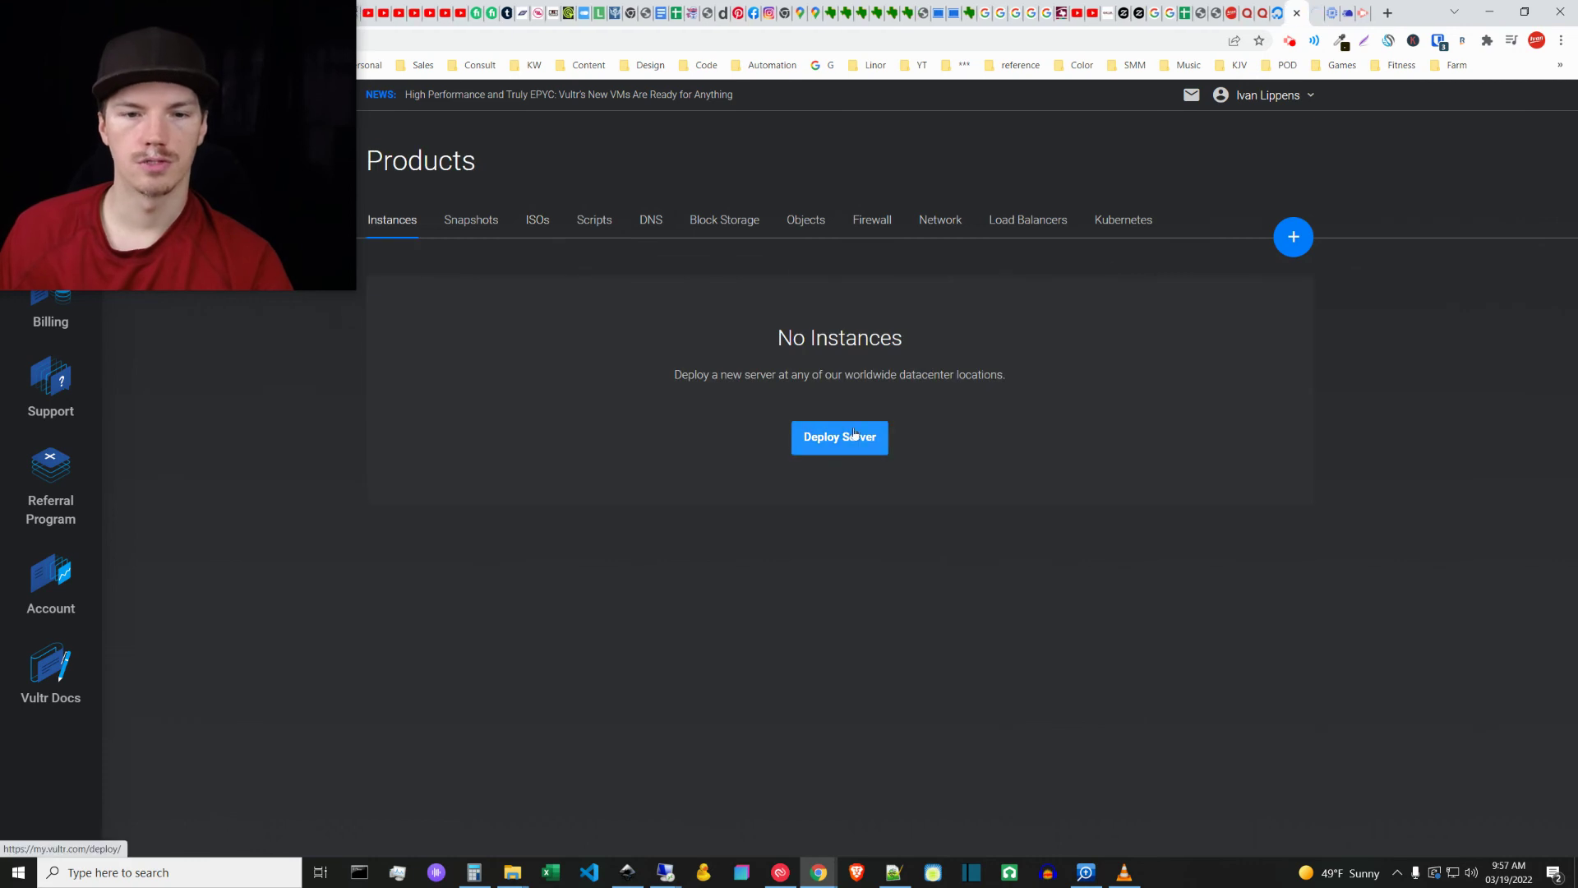
Look over Vultr's Deploy New Instance server types, locations and images ($36.00/month), then move to DigitalOcean Droplets
{"action": "left_click", "coordinate": [1270, 12]}
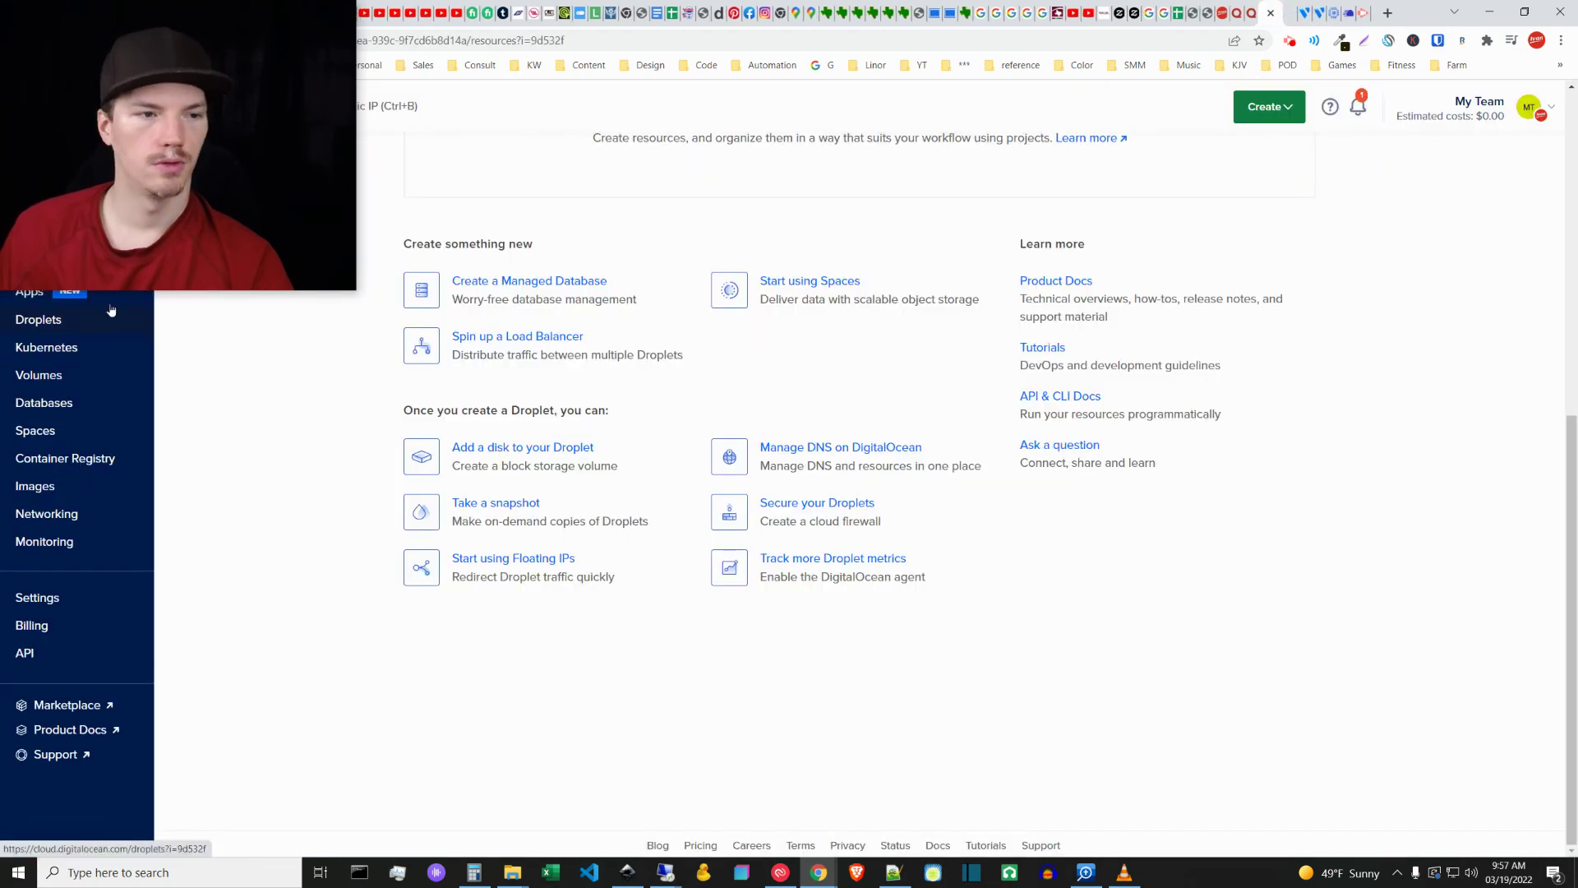
{"action": "left_click", "coordinate": [1287, 12]}
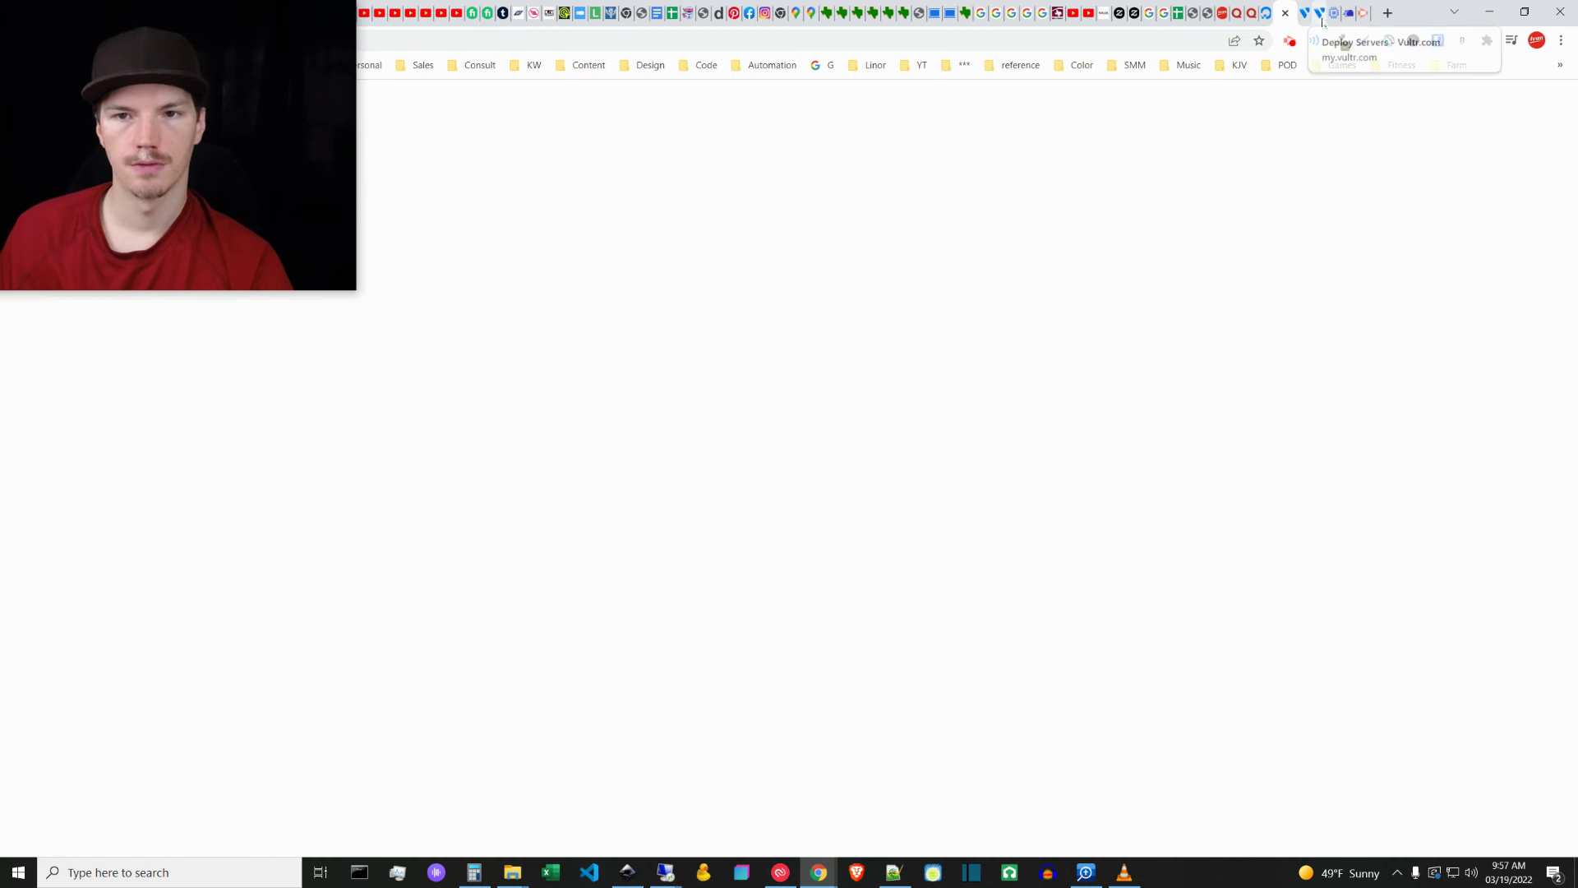
{"action": "left_click", "coordinate": [1322, 13]}
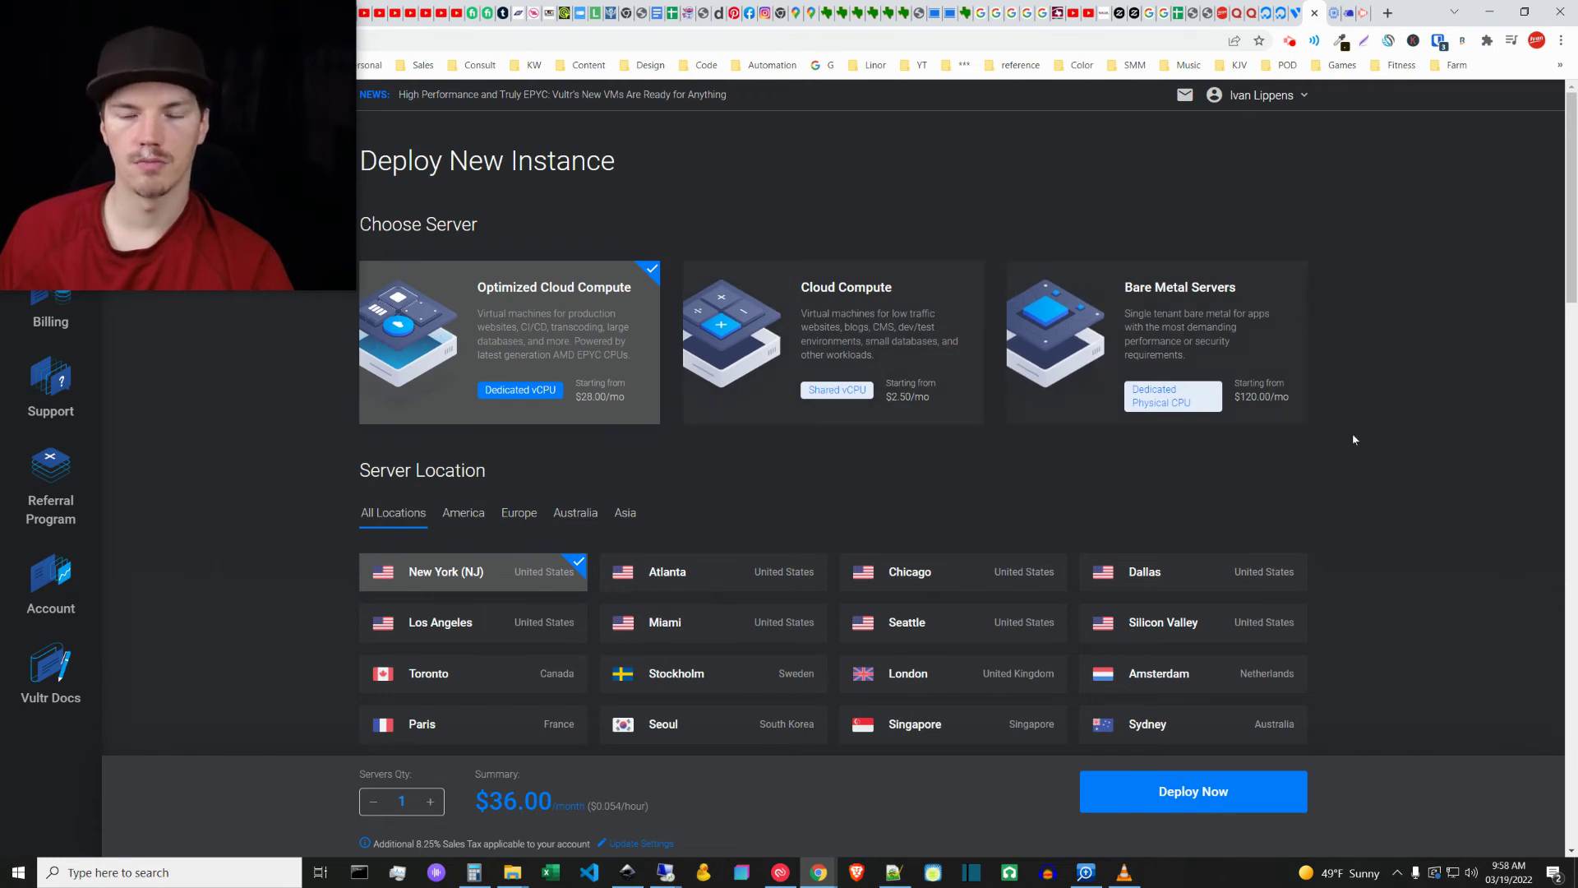
{"action": "mouse_move", "coordinate": [1571, 204]}
{"action": "left_mouse_down"}
{"action": "mouse_move", "coordinate": [1570, 240]}
{"action": "mouse_move", "coordinate": [1571, 191]}
{"action": "left_mouse_up"}
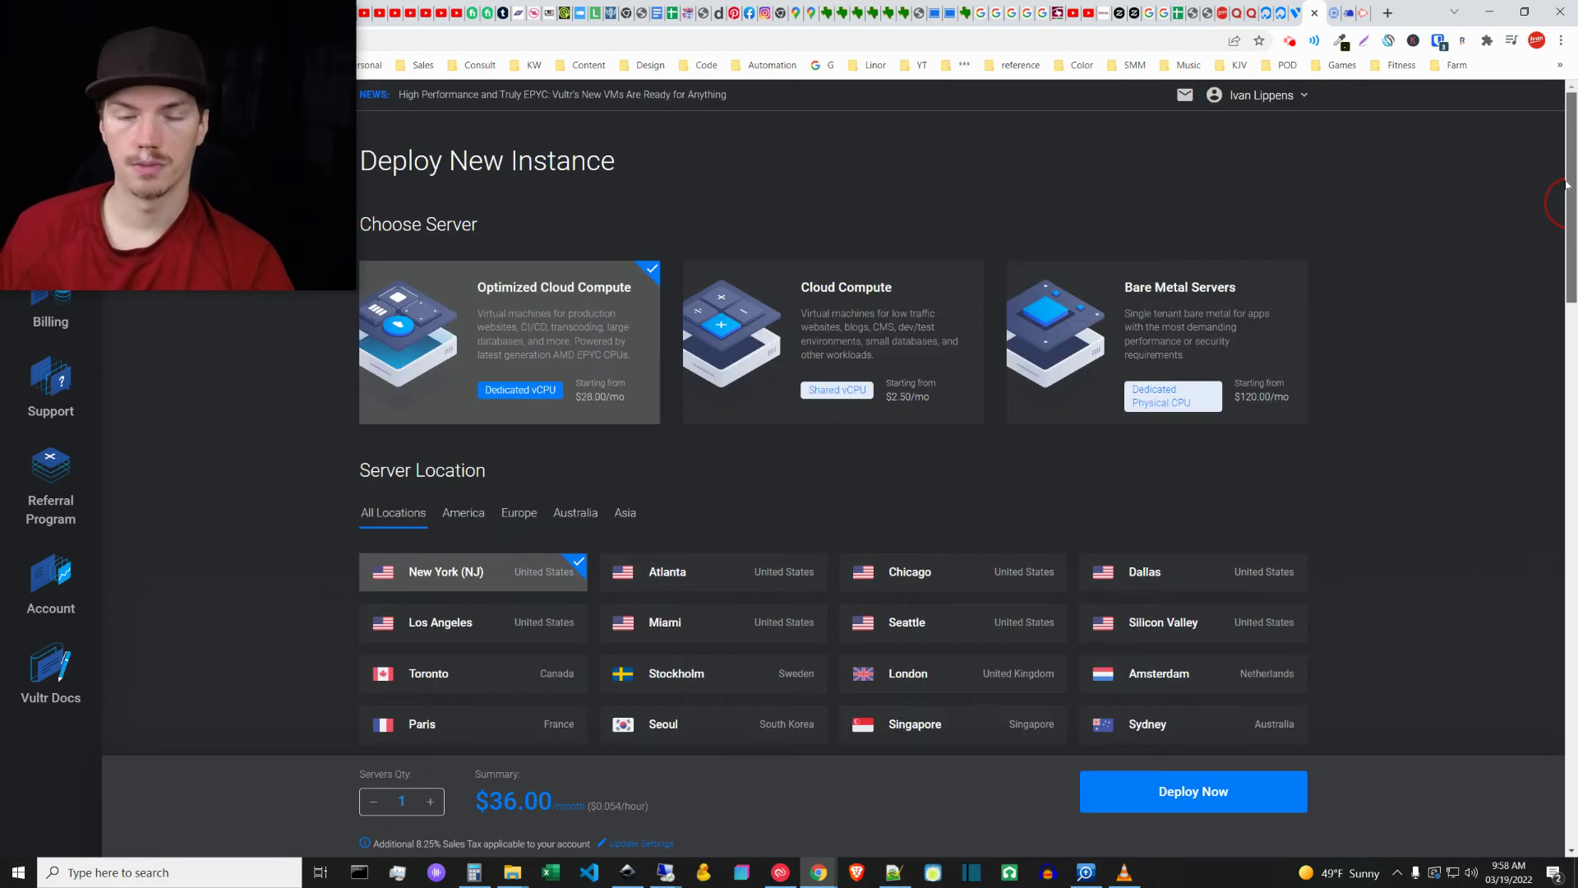
{"action": "left_click_drag", "start_coordinate": [1567, 186], "coordinate": [1567, 266]}
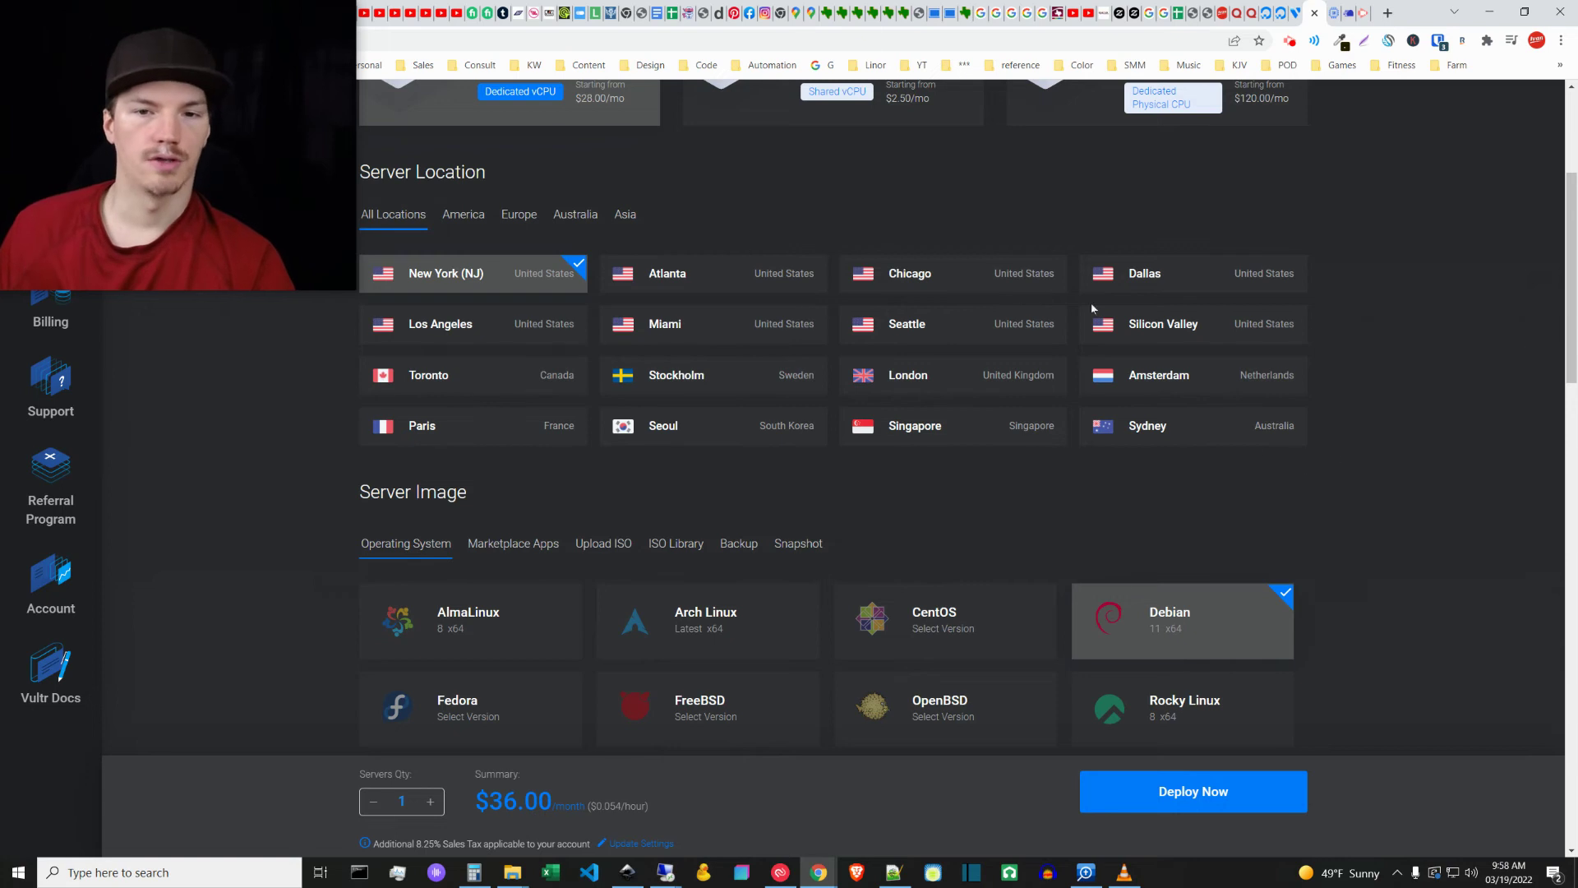
{"action": "scroll", "coordinate": [1438, 480], "scroll_direction": "down", "scroll_amount": 2}
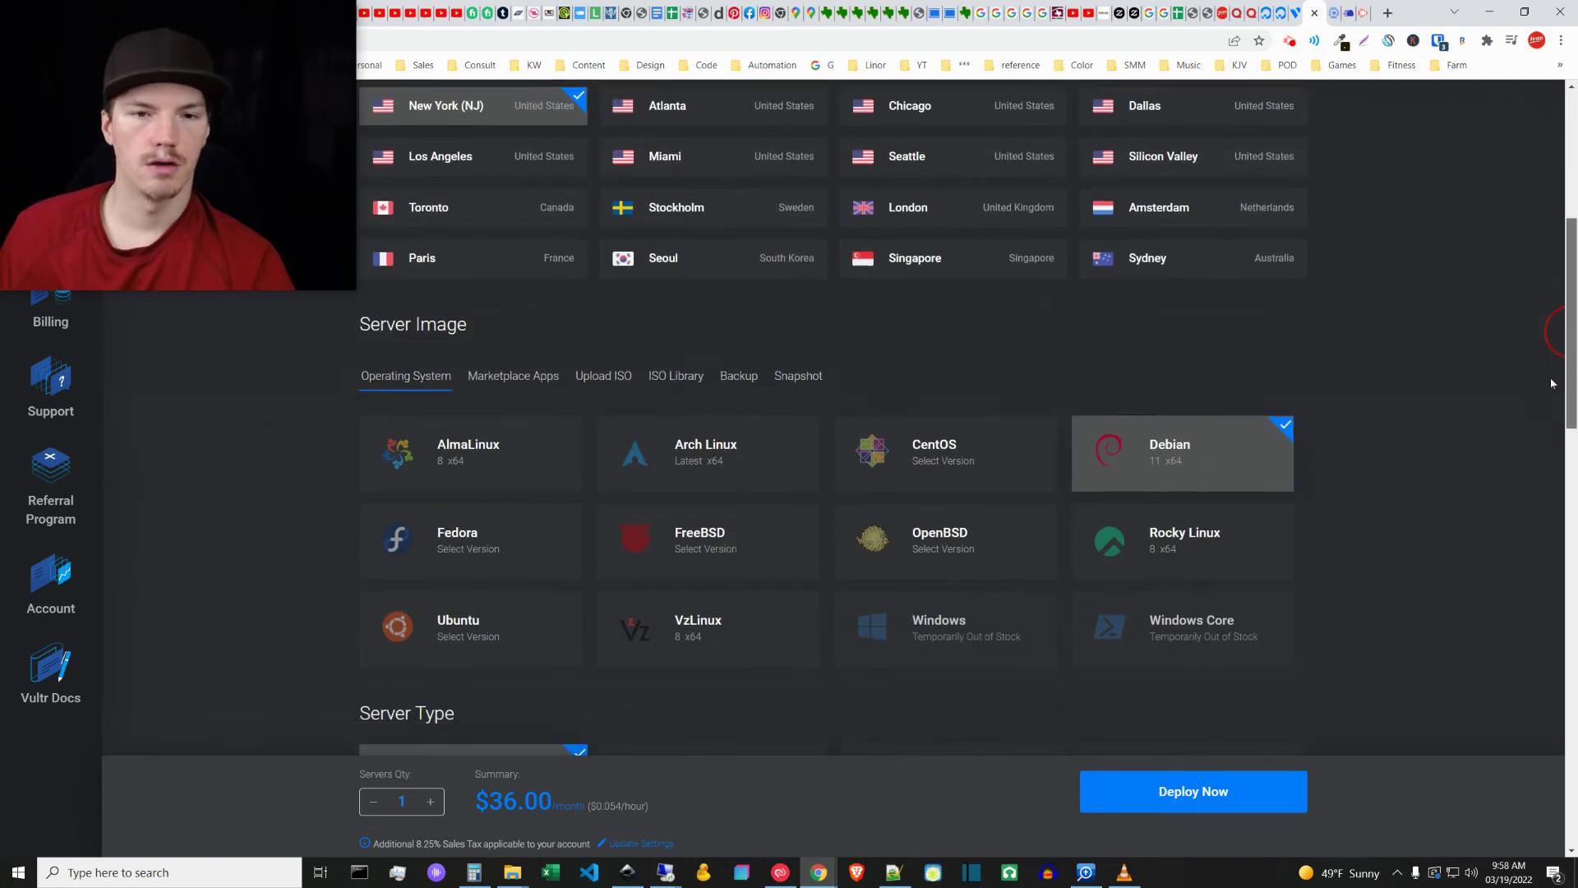
{"action": "scroll", "coordinate": [665, 247], "scroll_direction": "up", "scroll_amount": 1}
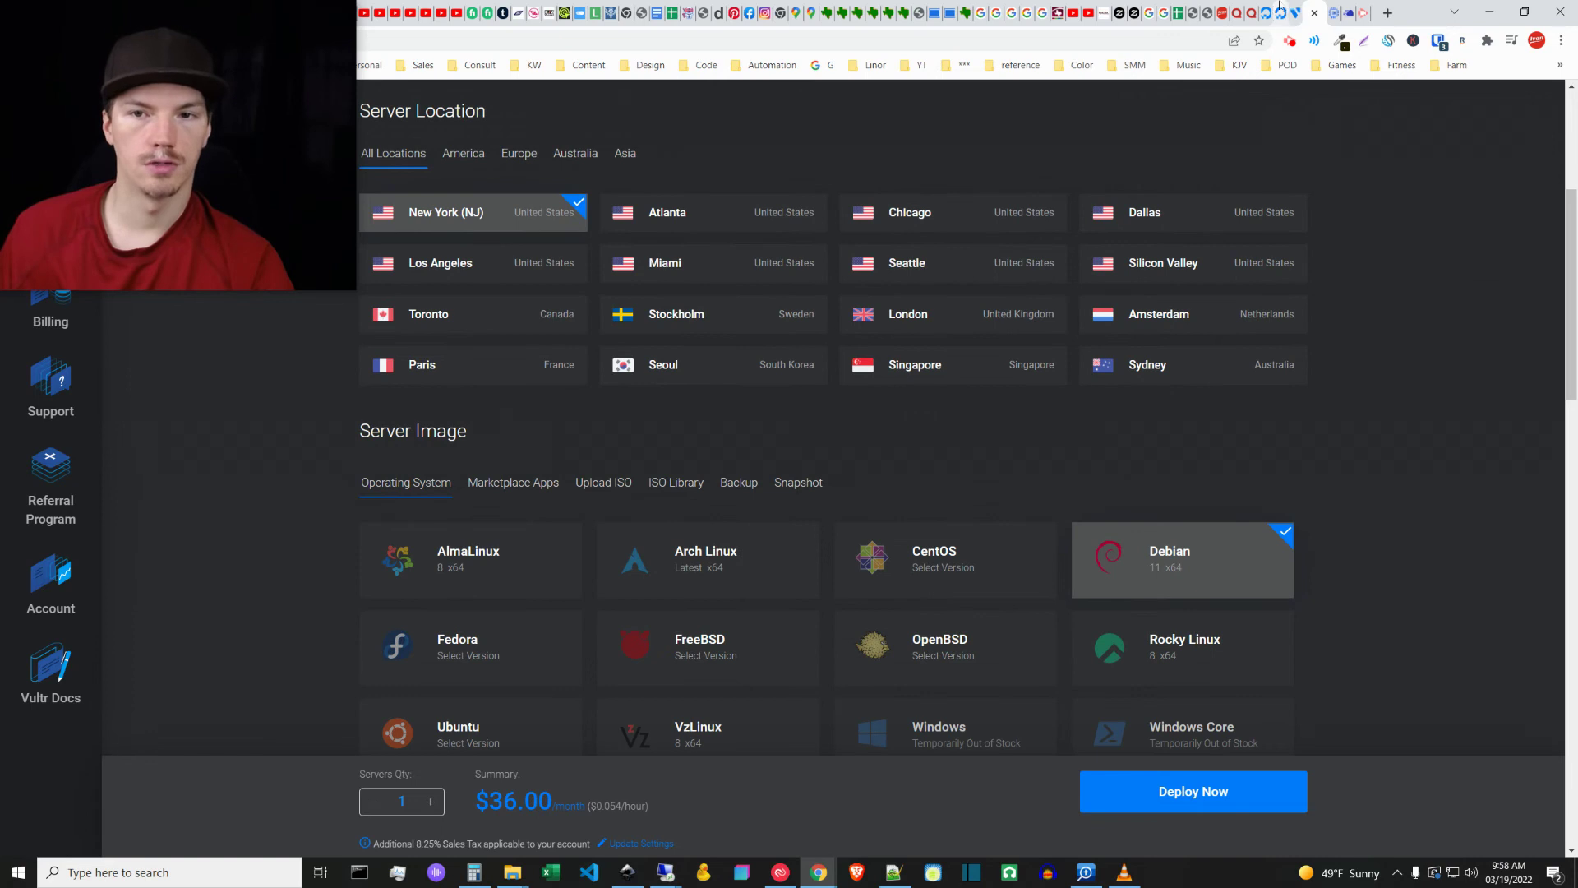
{"action": "key", "text": "ctrl+shift+Tab"}
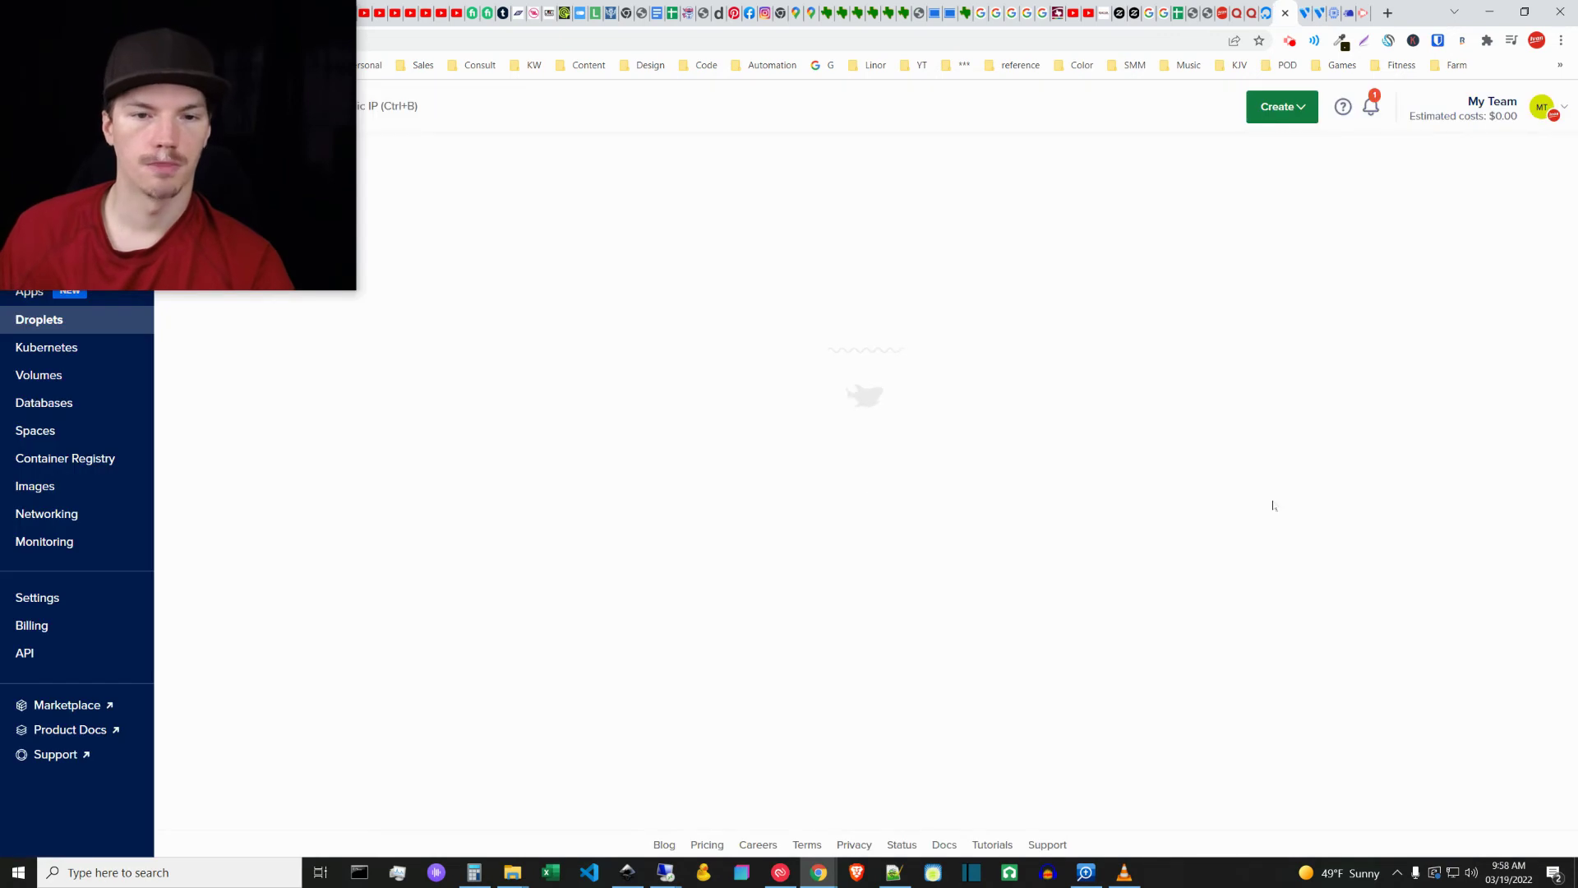
Compare Droplet prices across the Regular Intel, Premium Intel and Premium AMD CPU options
{"action": "scroll", "coordinate": [1323, 508], "scroll_direction": "down", "scroll_amount": 4}
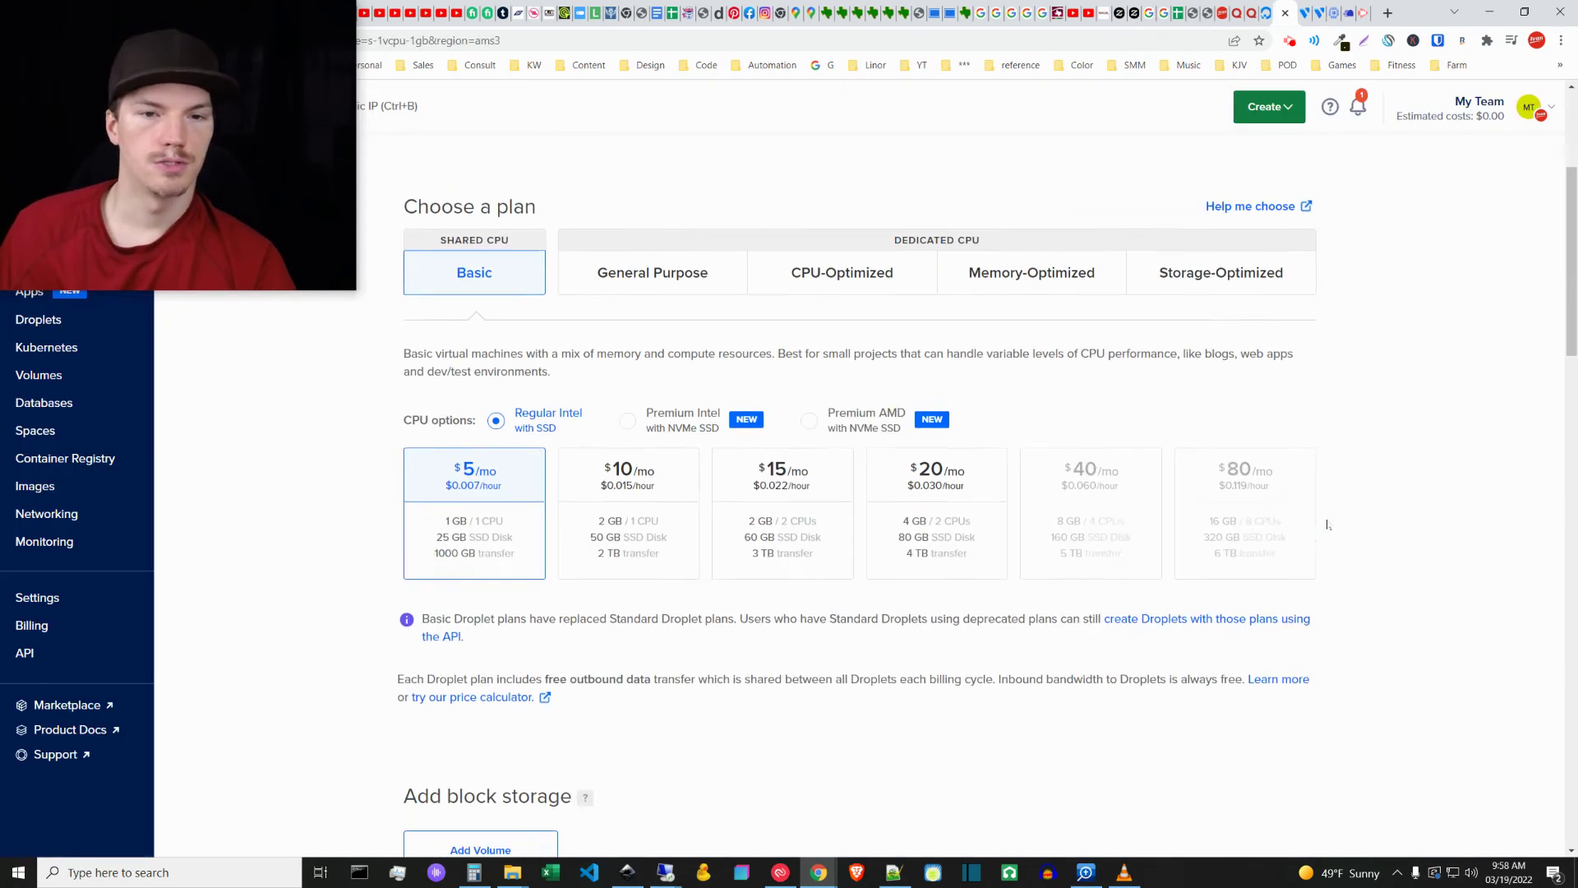
{"action": "scroll", "coordinate": [1466, 331], "scroll_direction": "up", "scroll_amount": 4}
{"action": "left_click_drag", "start_coordinate": [1564, 222], "coordinate": [1563, 278]}
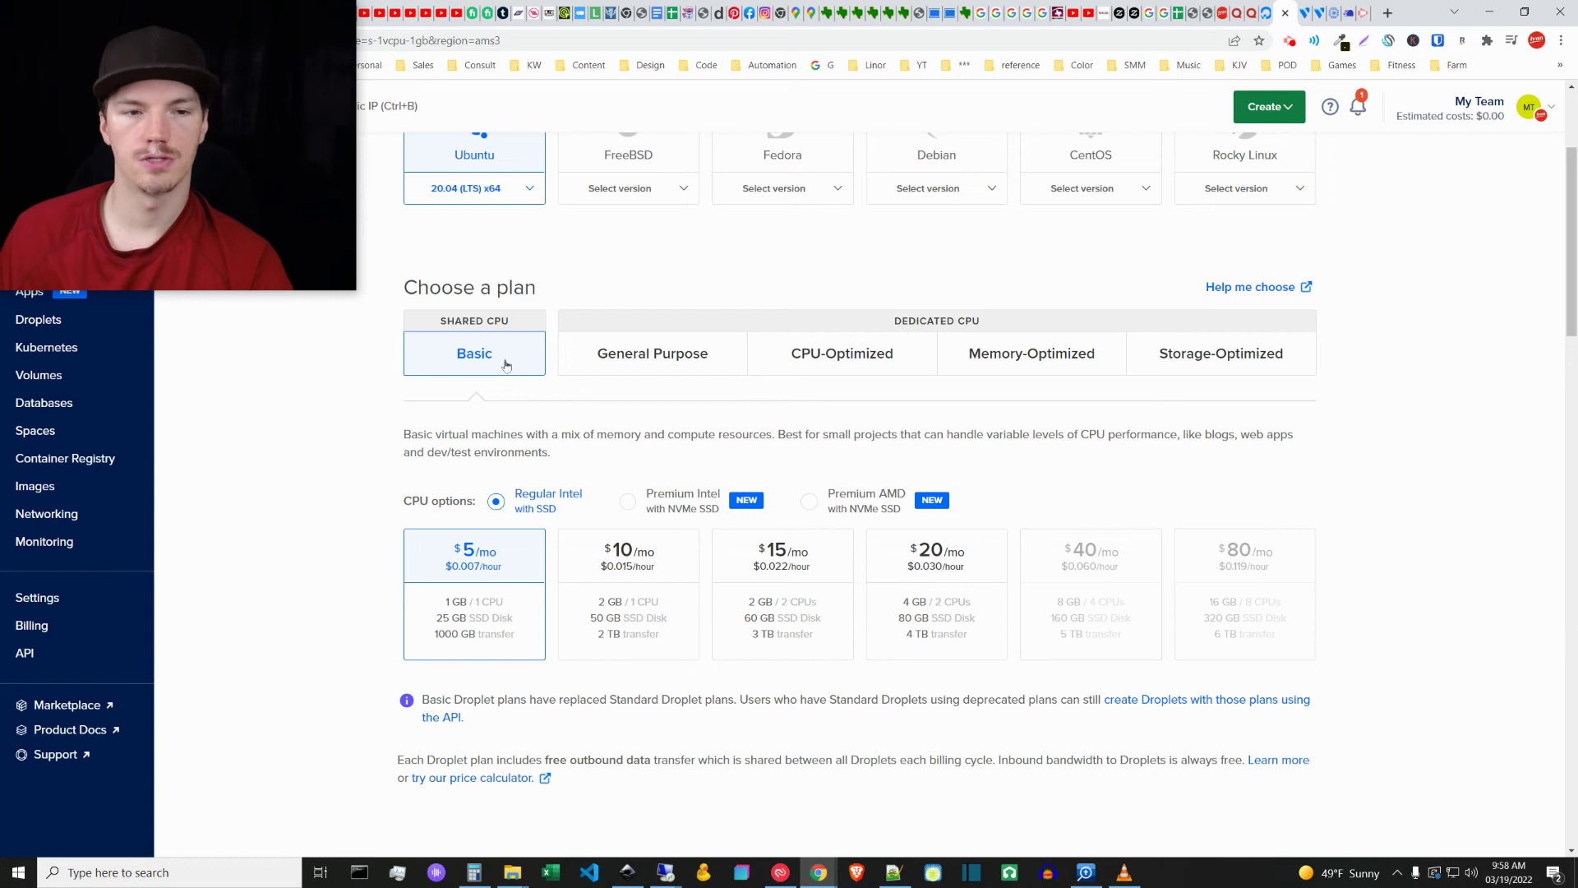
{"action": "scroll", "coordinate": [585, 427], "scroll_direction": "down", "scroll_amount": 2}
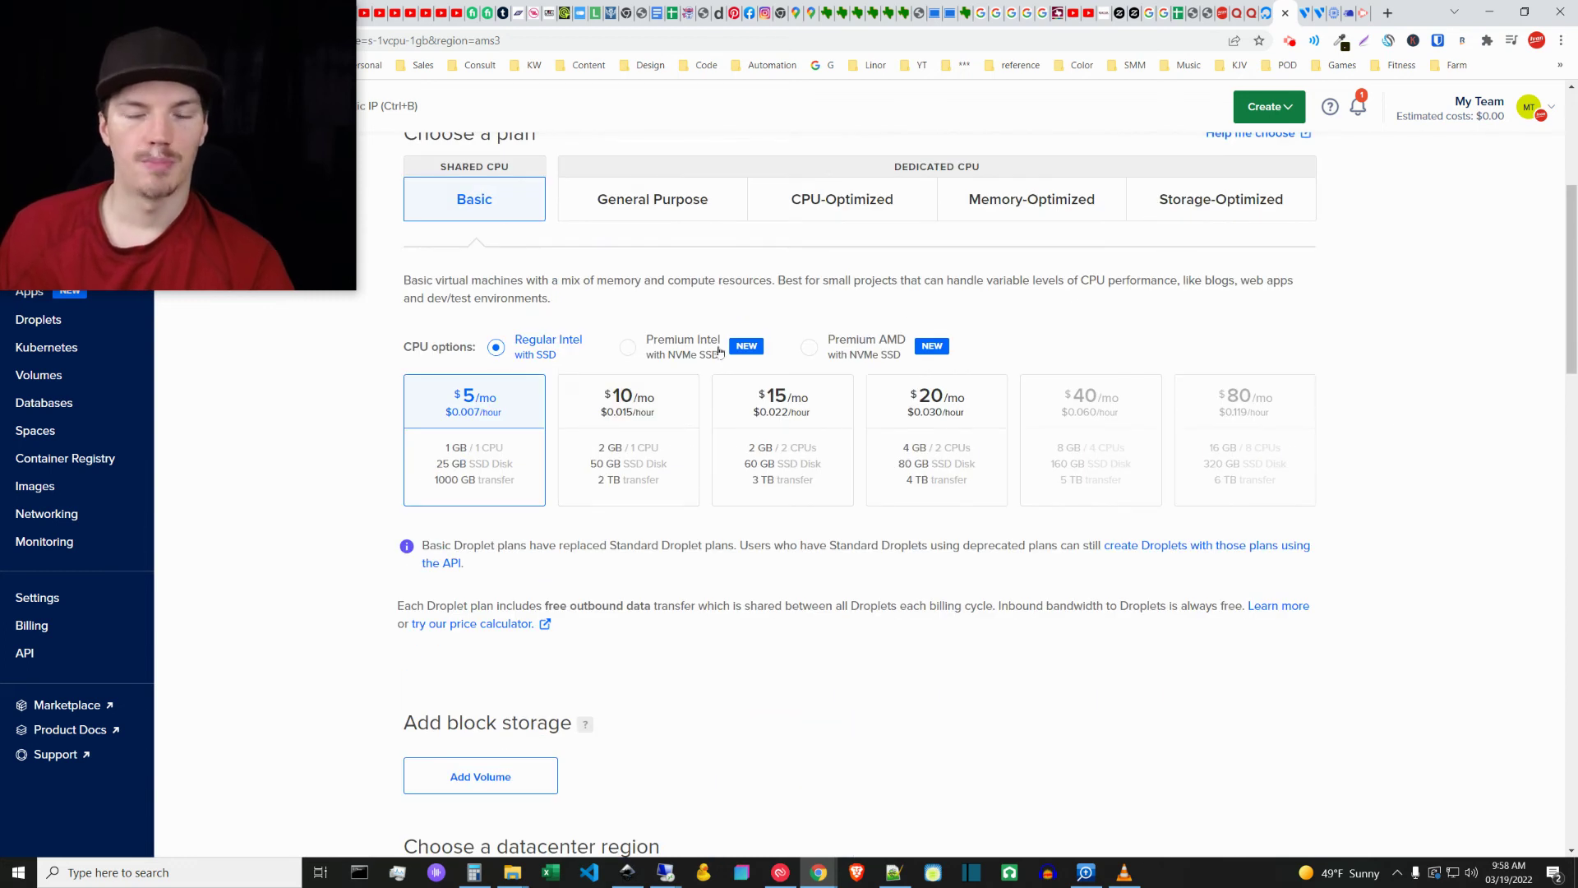
{"action": "left_click", "coordinate": [809, 347]}
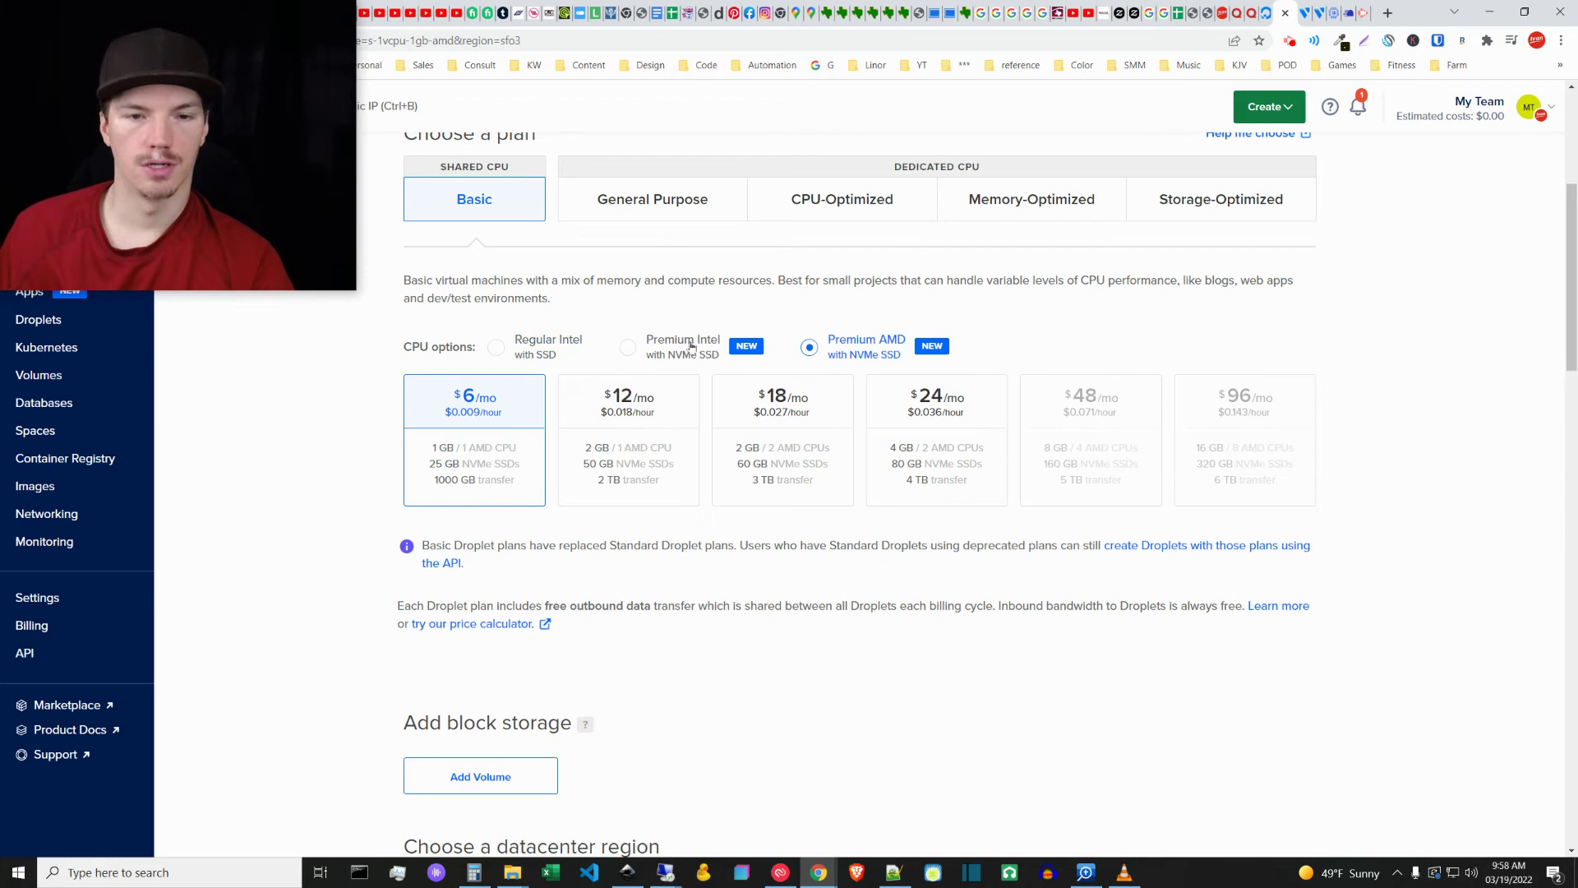
{"action": "left_click", "coordinate": [496, 347]}
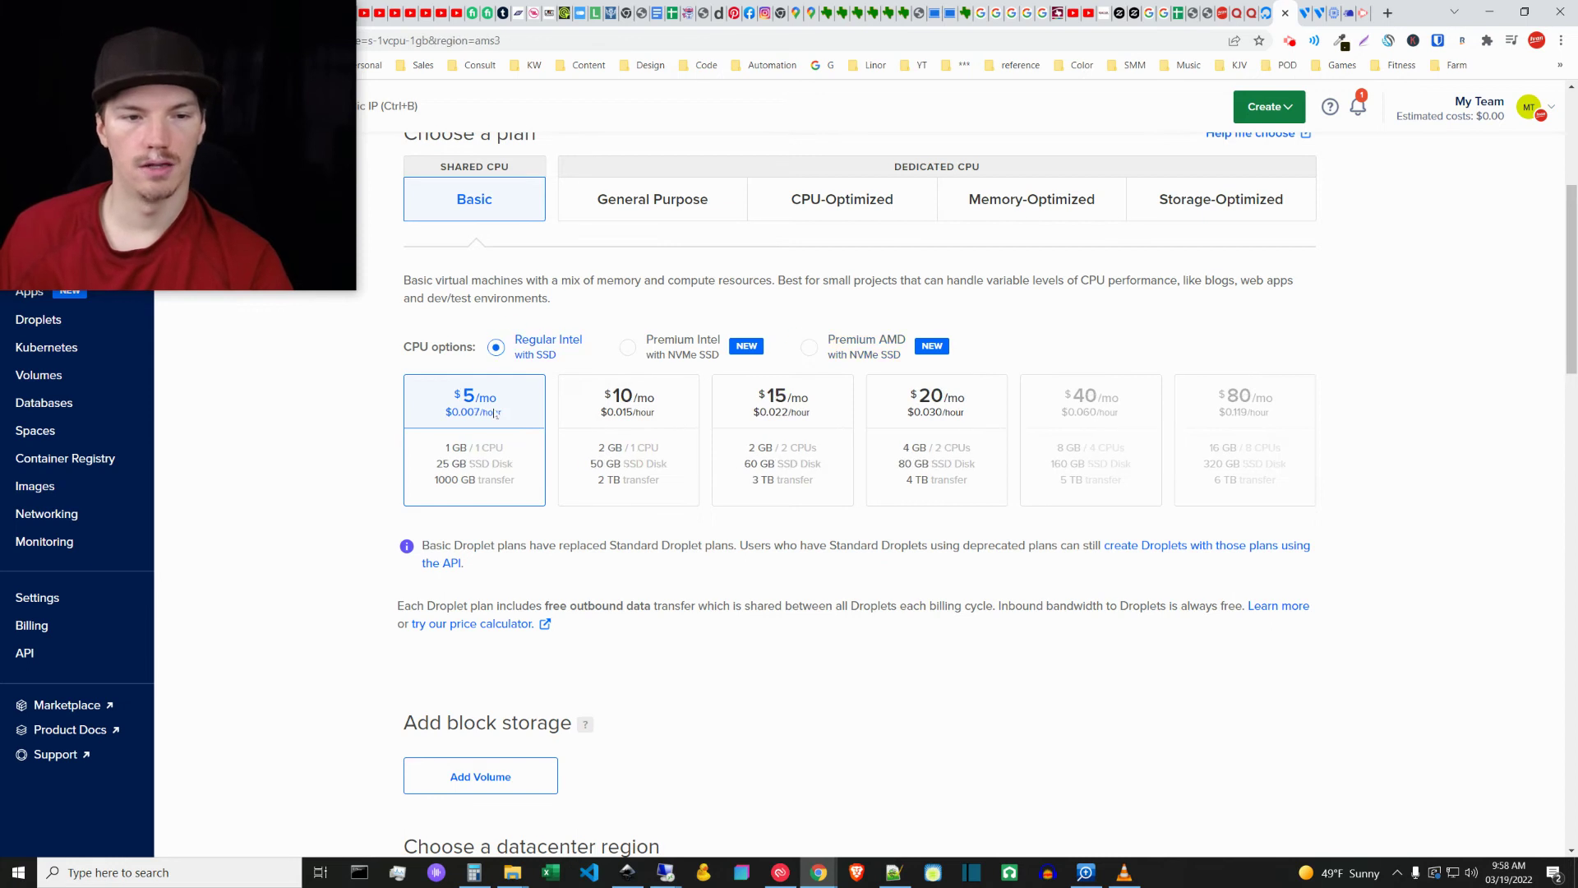
{"action": "left_click", "coordinate": [627, 347]}
{"action": "left_click", "coordinate": [809, 347]}
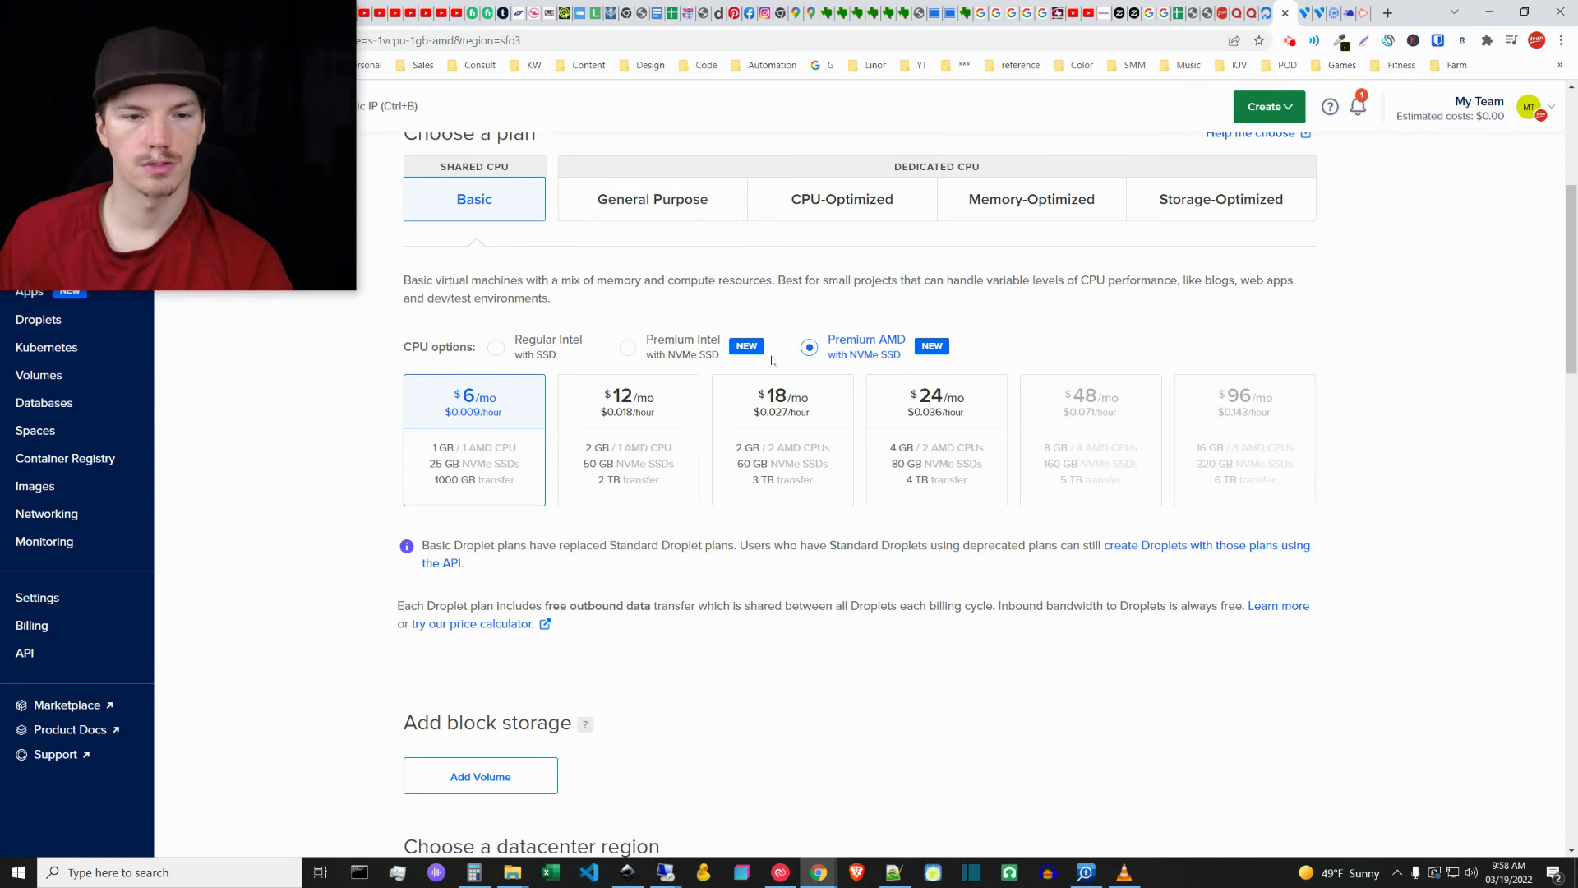
{"action": "left_click", "coordinate": [510, 348]}
{"action": "left_click", "coordinate": [755, 345]}
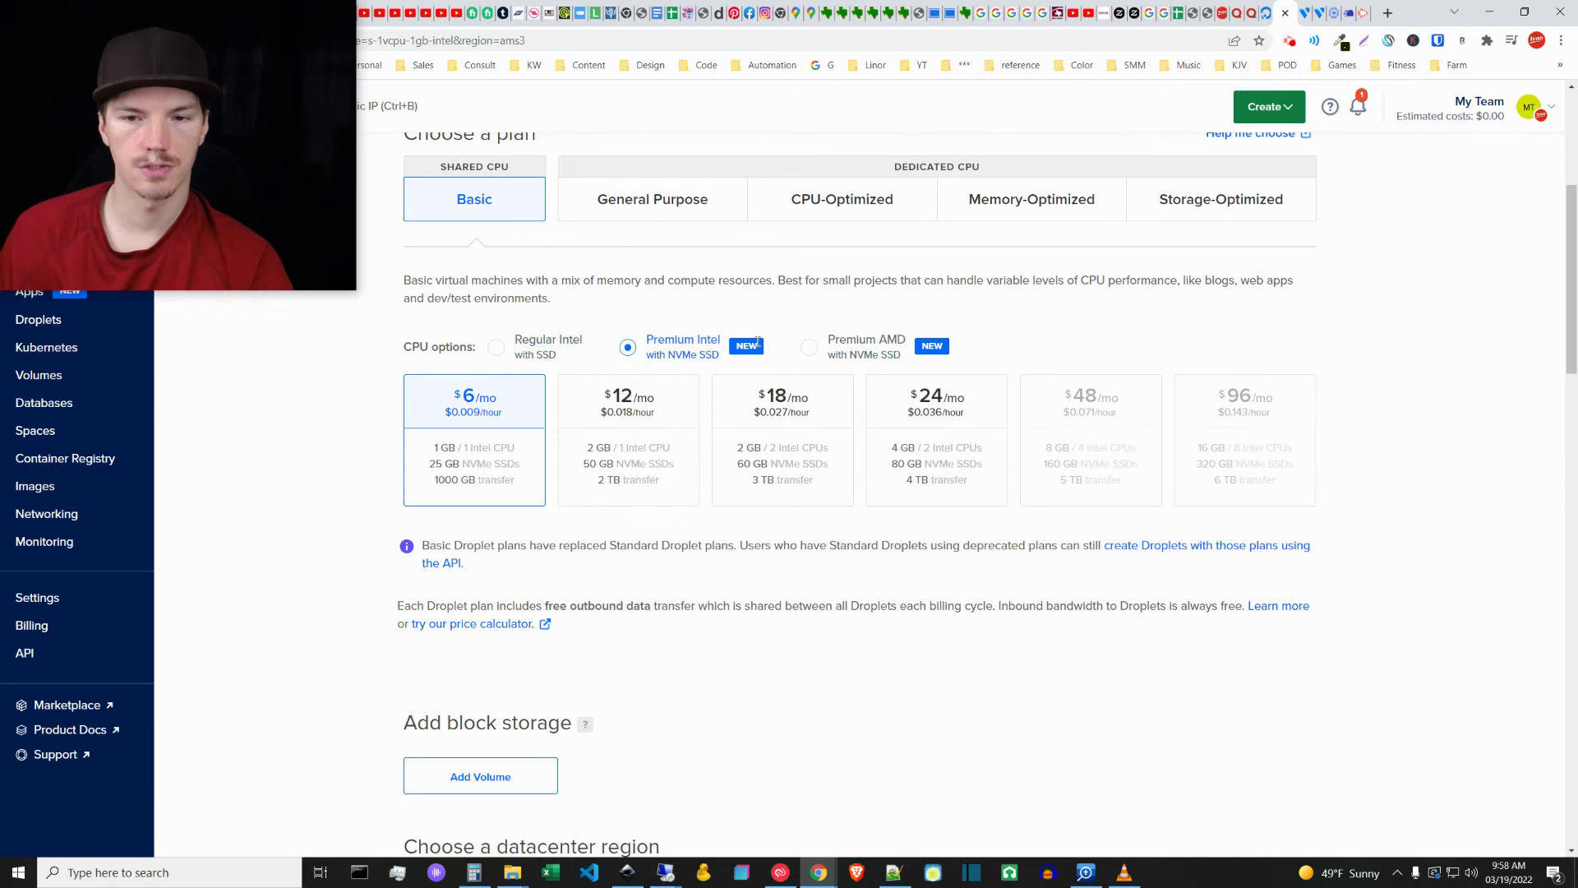
{"action": "left_click", "coordinate": [811, 348]}
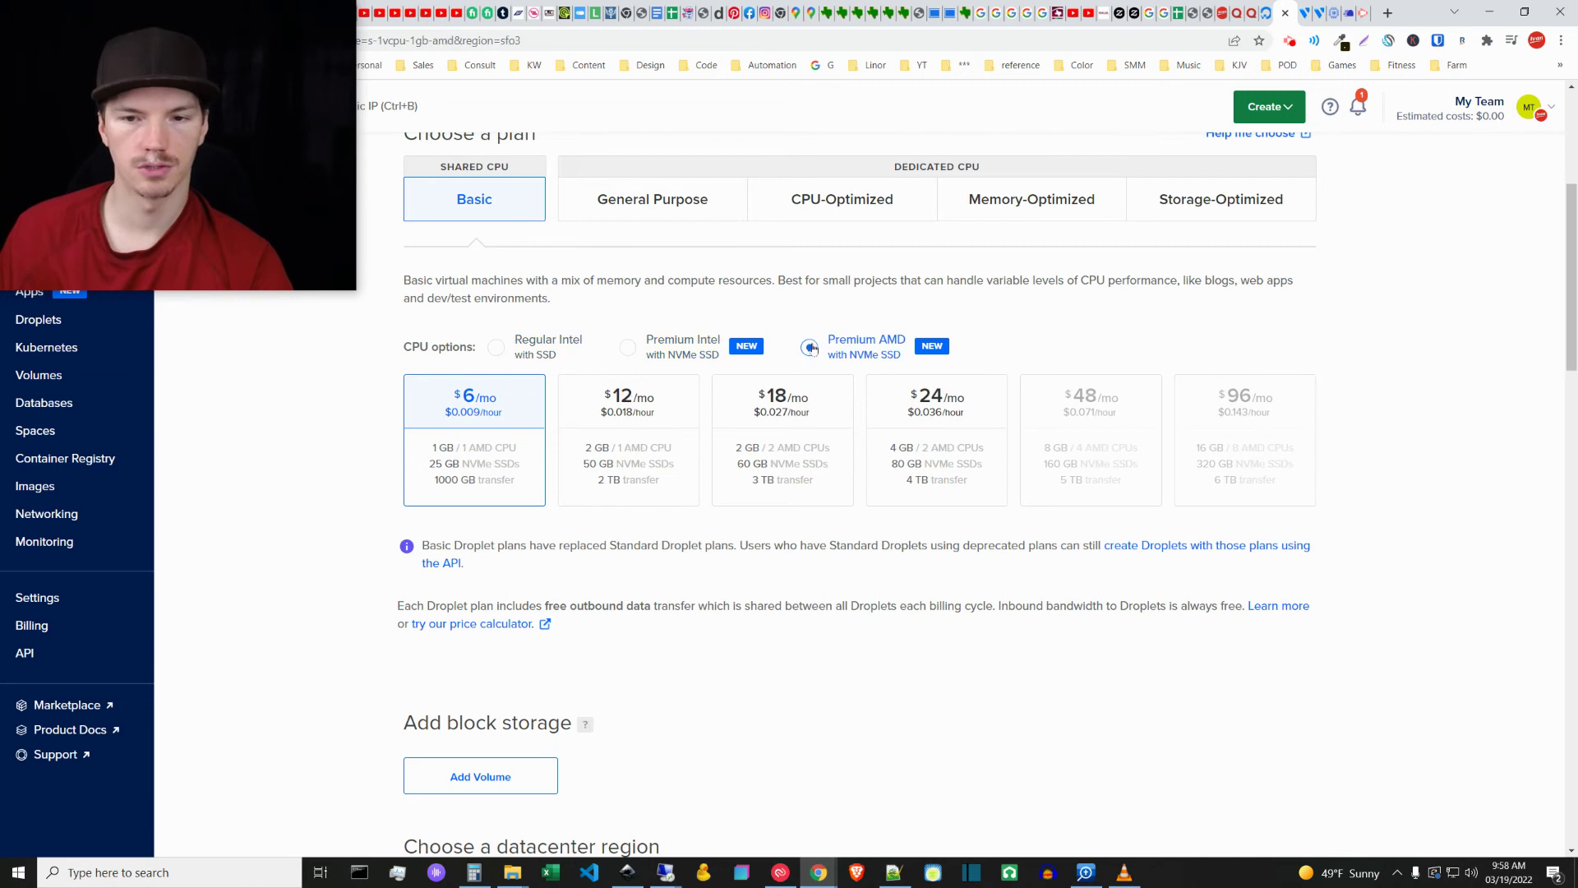
{"action": "left_click", "coordinate": [539, 347]}
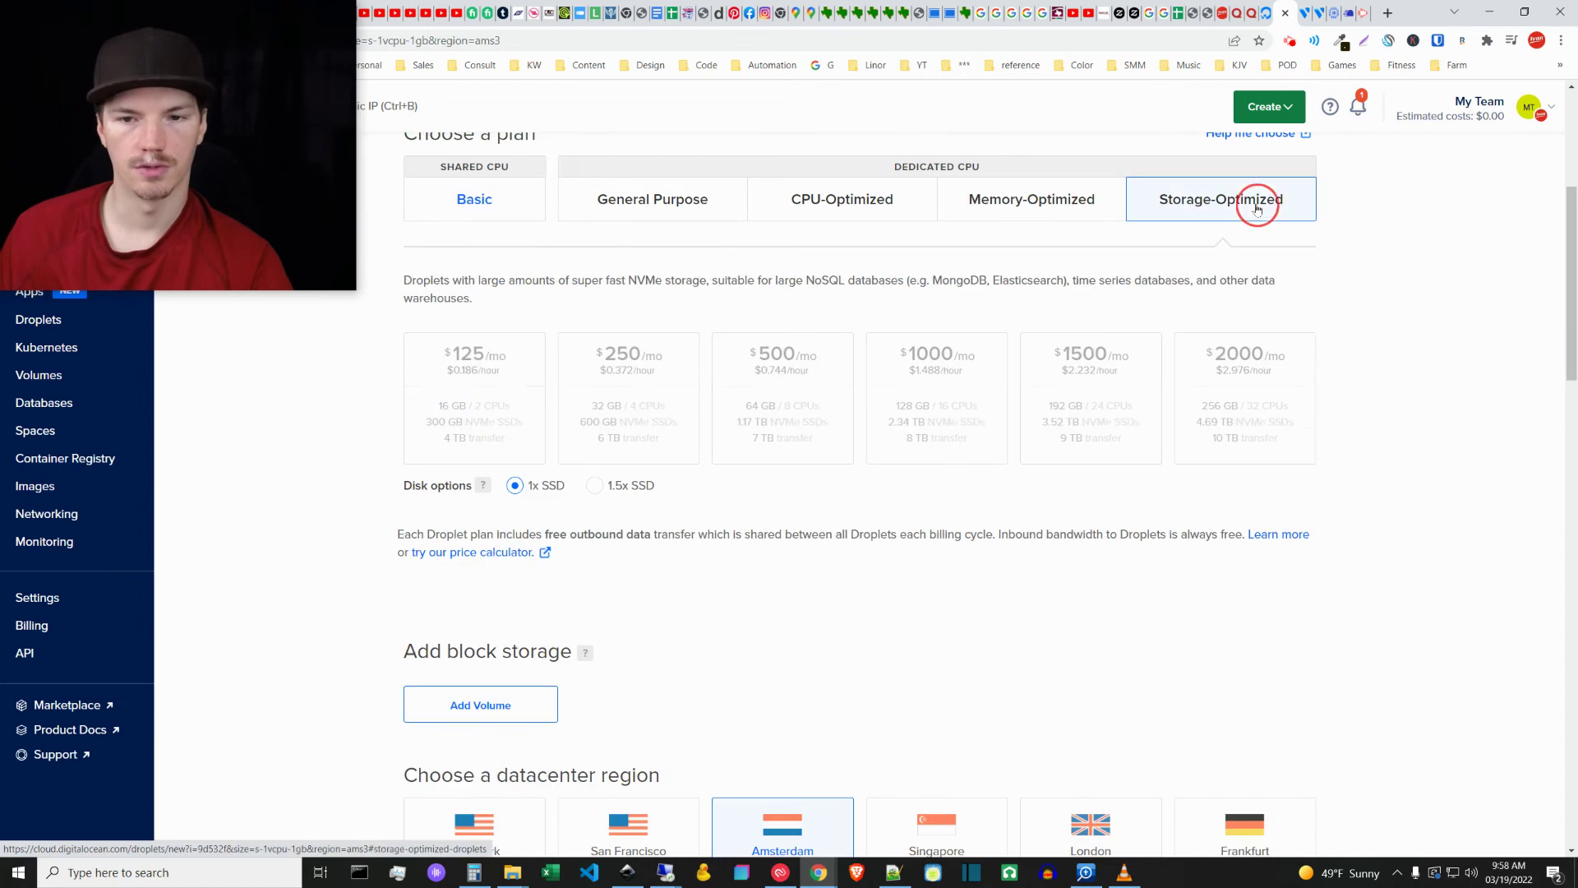
Check the dedicated CPU-Optimized plans, then return to the Basic shared-CPU plans from $5/mo
{"action": "left_click", "coordinate": [1019, 187]}
{"action": "left_click", "coordinate": [849, 188]}
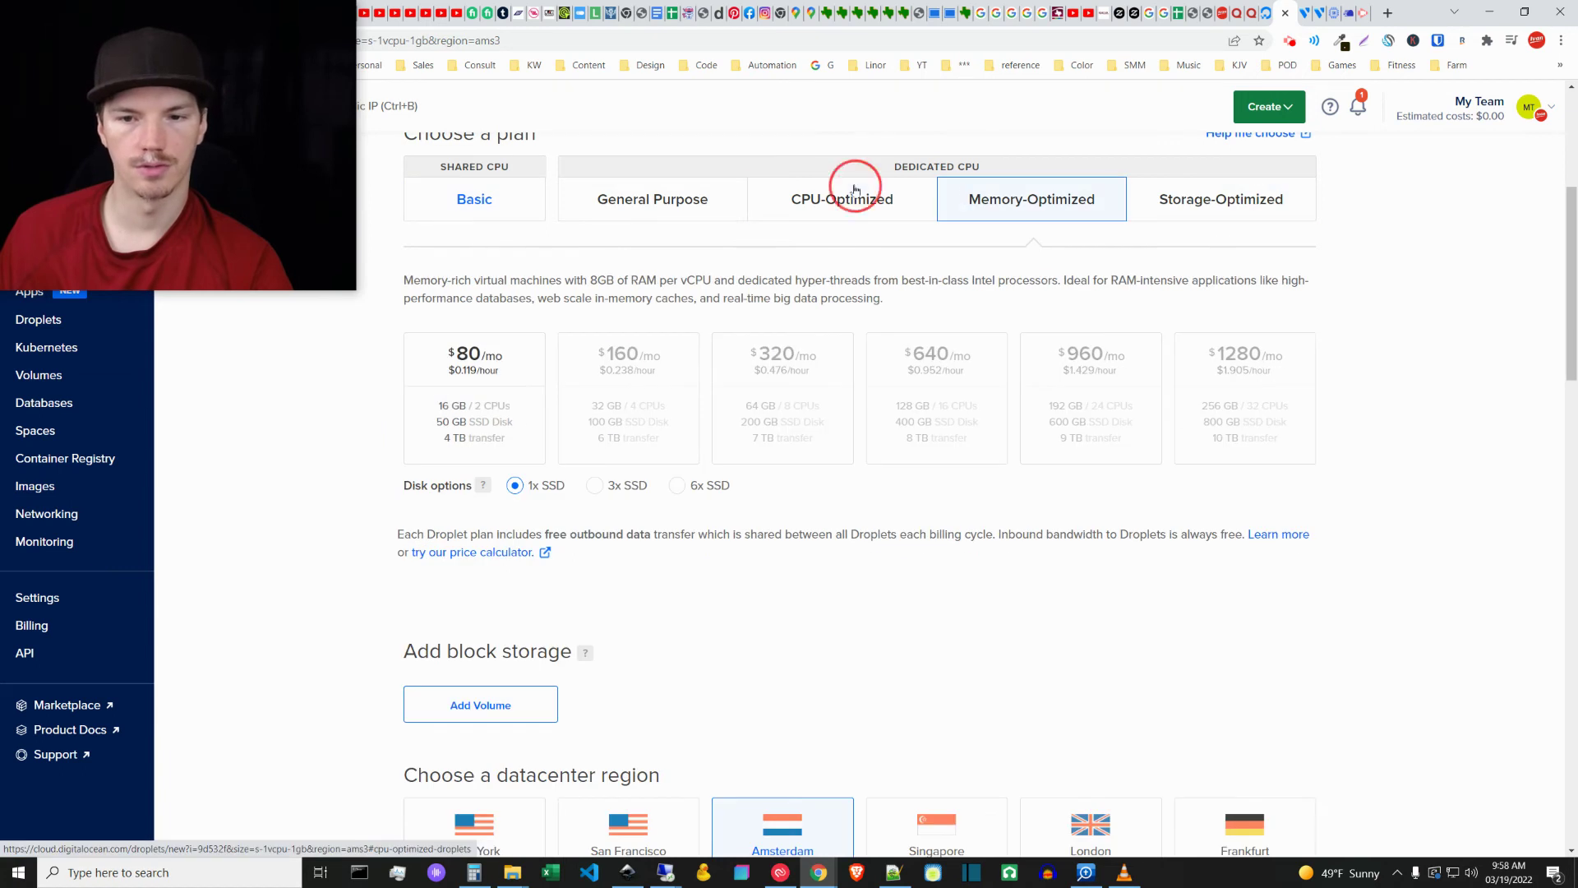
{"action": "left_click", "coordinate": [675, 207]}
{"action": "left_click", "coordinate": [1037, 199]}
{"action": "left_click", "coordinate": [501, 202]}
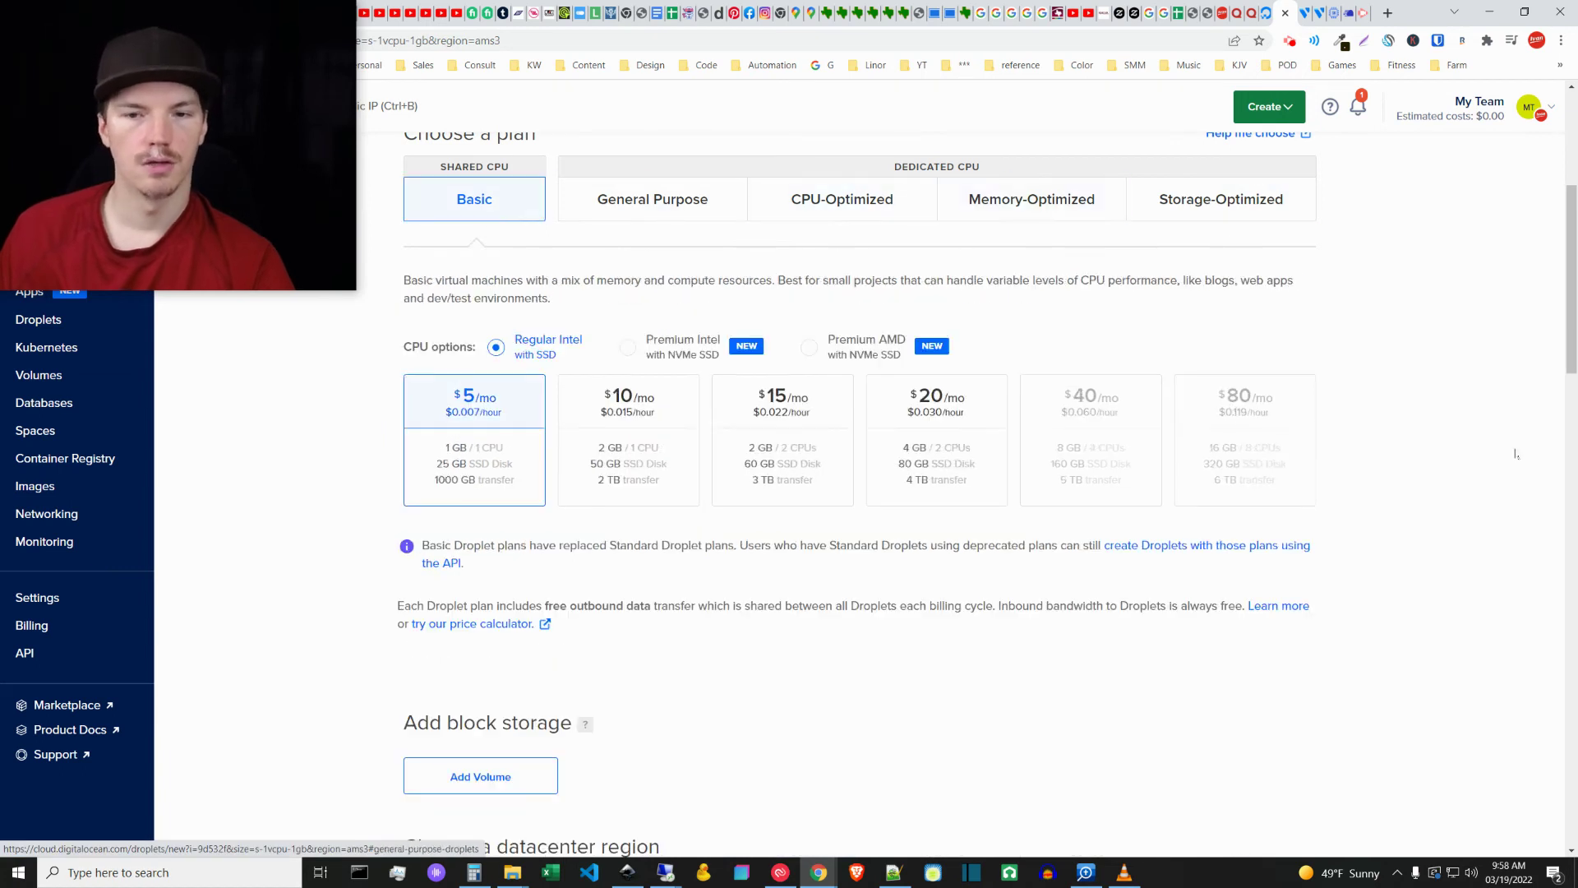
{"action": "scroll", "coordinate": [1463, 493], "scroll_direction": "down", "scroll_amount": 3}
{"action": "left_click_drag", "start_coordinate": [1571, 337], "coordinate": [1466, 422]}
{"action": "scroll", "coordinate": [766, 377], "scroll_direction": "up", "scroll_amount": 10}
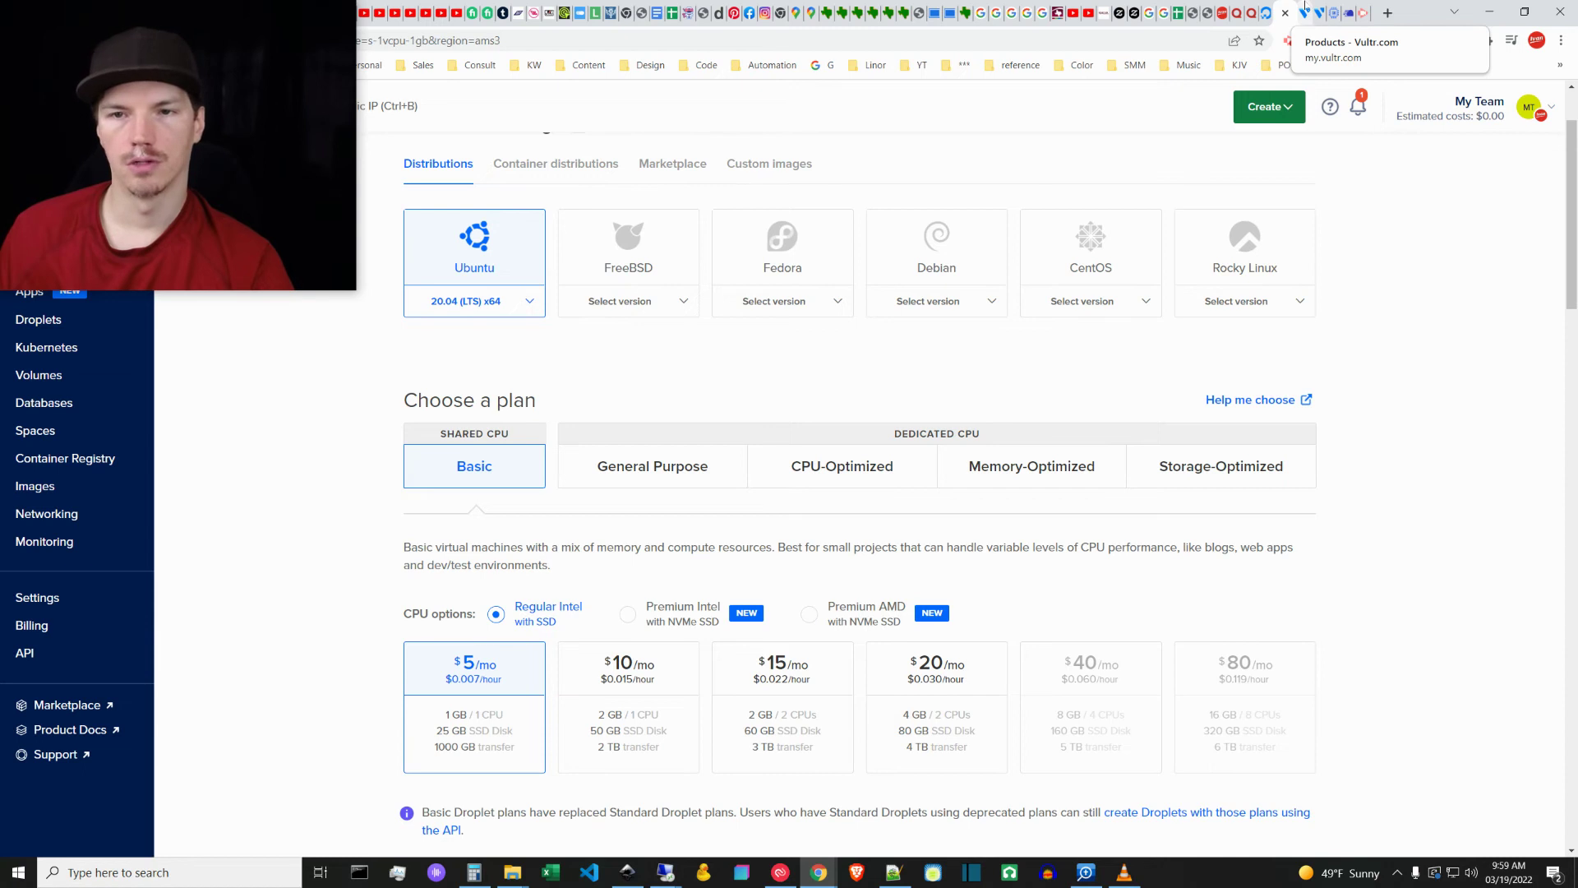
On Vultr's Deploy New Instance form, select Cloud Compute with Intel Regular Performance CPUs
{"action": "left_click", "coordinate": [1305, 9]}
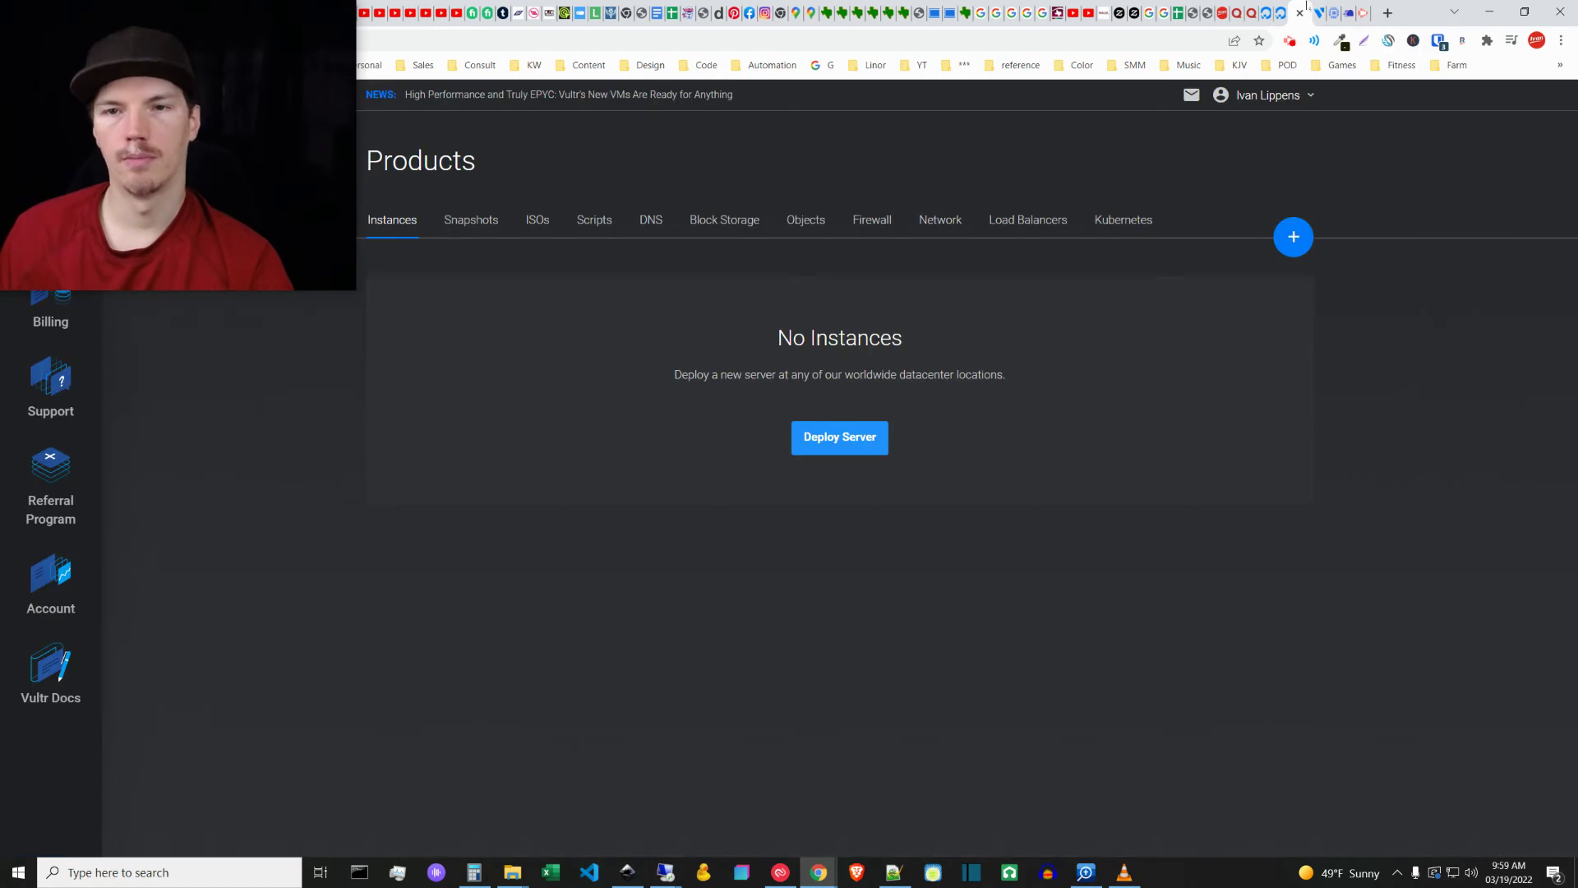
{"action": "left_click", "coordinate": [1319, 8]}
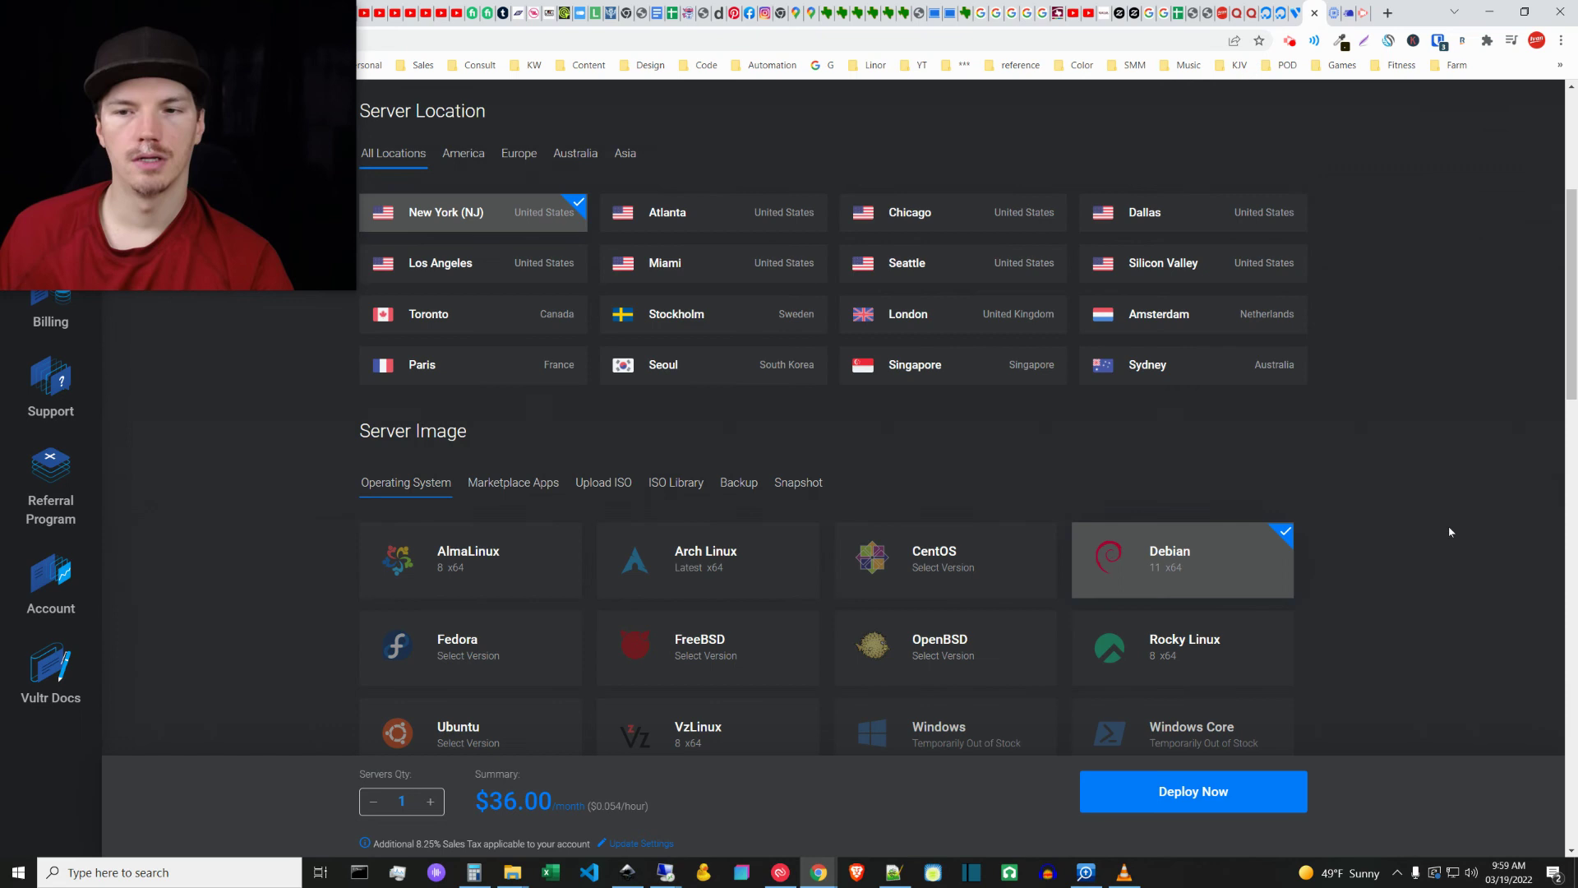
{"action": "mouse_move", "coordinate": [1568, 284]}
{"action": "left_mouse_down"}
{"action": "mouse_move", "coordinate": [1561, 362]}
{"action": "mouse_move", "coordinate": [1561, 331]}
{"action": "left_mouse_up"}
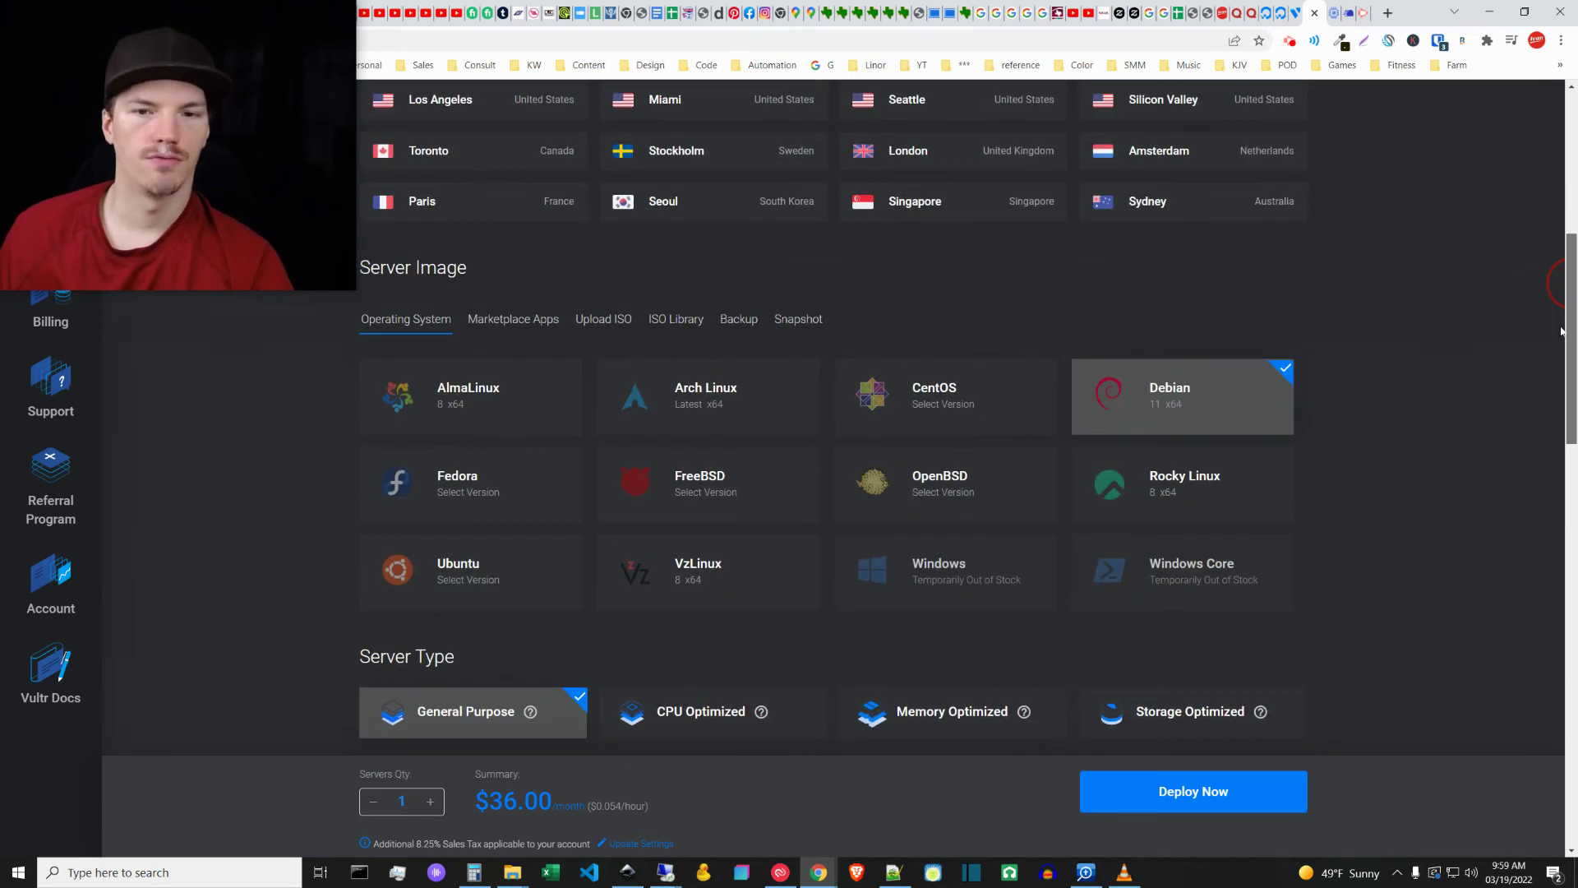
{"action": "left_click_drag", "start_coordinate": [1561, 331], "coordinate": [1472, 194]}
{"action": "left_click", "coordinate": [798, 306]}
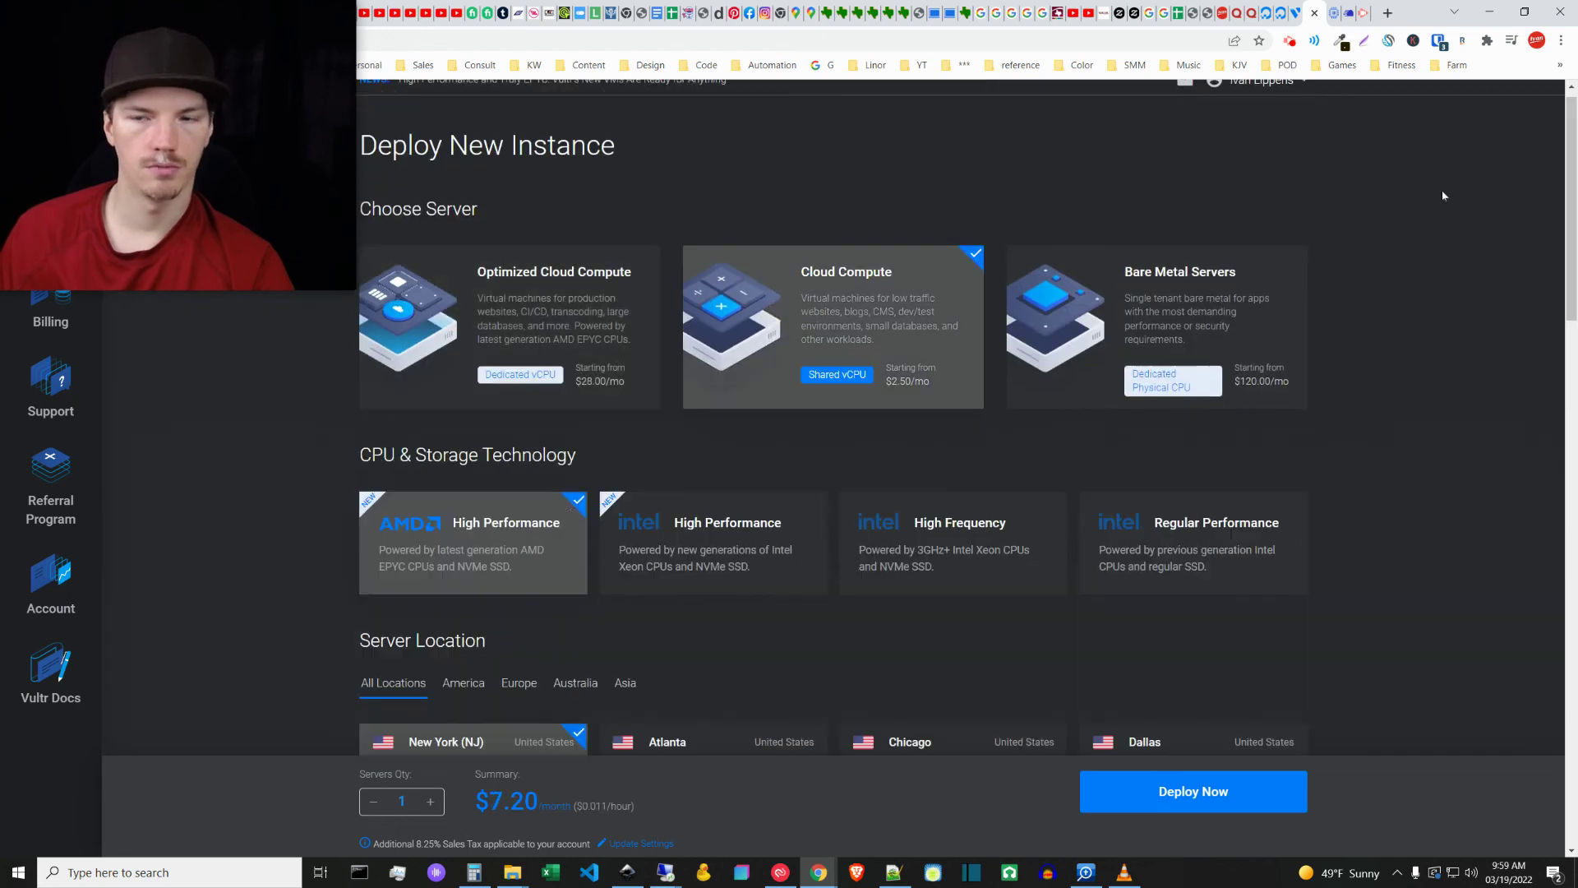
{"action": "left_click_drag", "start_coordinate": [1565, 152], "coordinate": [1081, 335]}
{"action": "left_click", "coordinate": [1187, 353]}
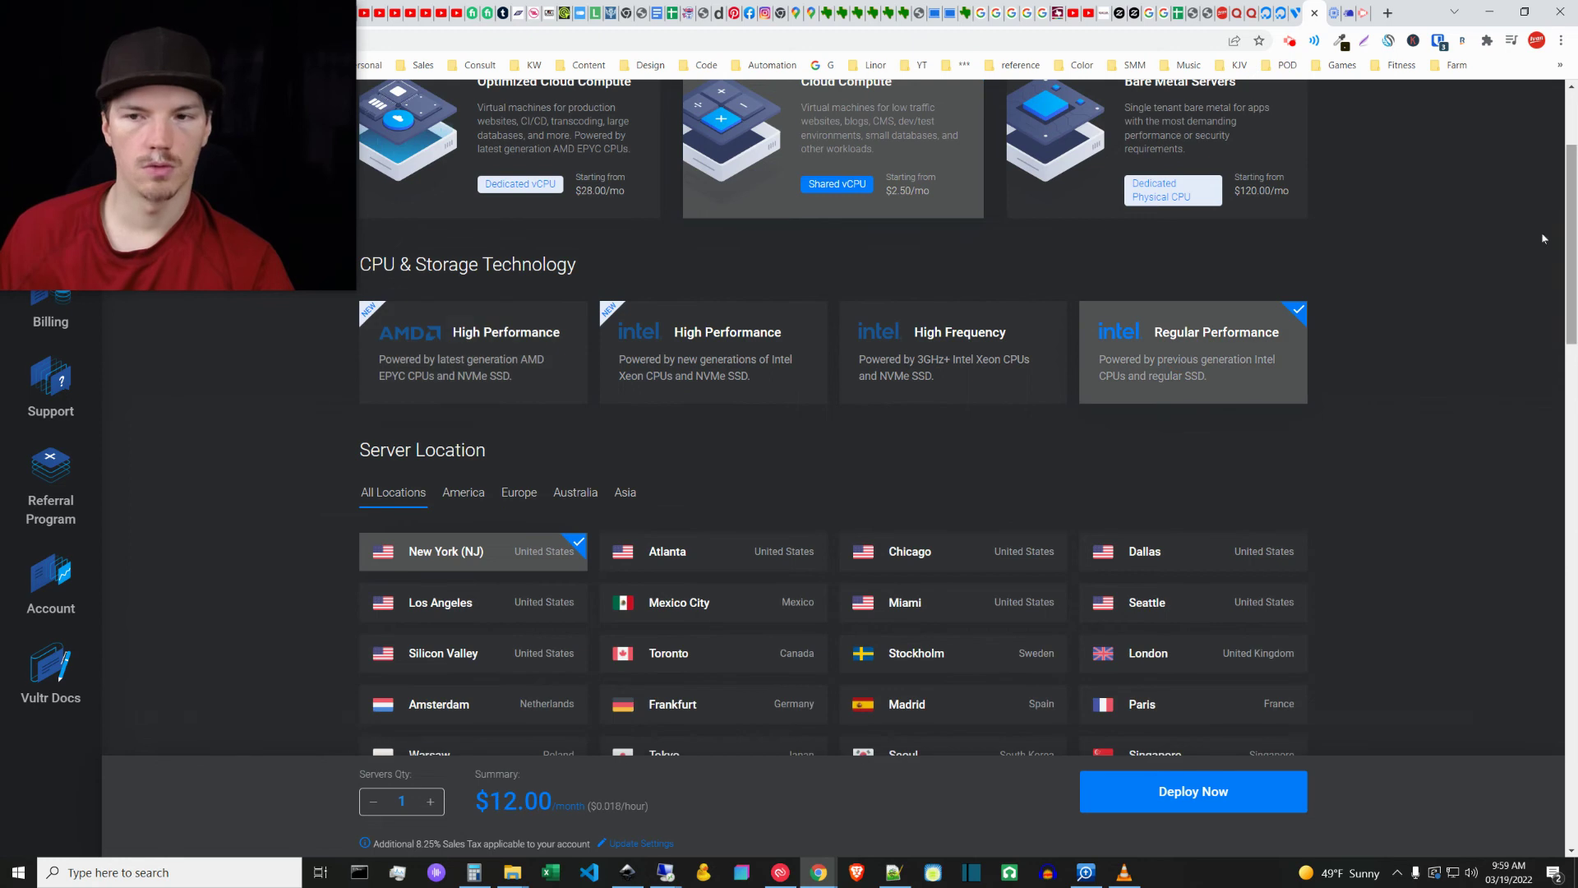
Scroll through the server location, image and size options on the deploy form
{"action": "left_click_drag", "start_coordinate": [1568, 230], "coordinate": [1486, 521]}
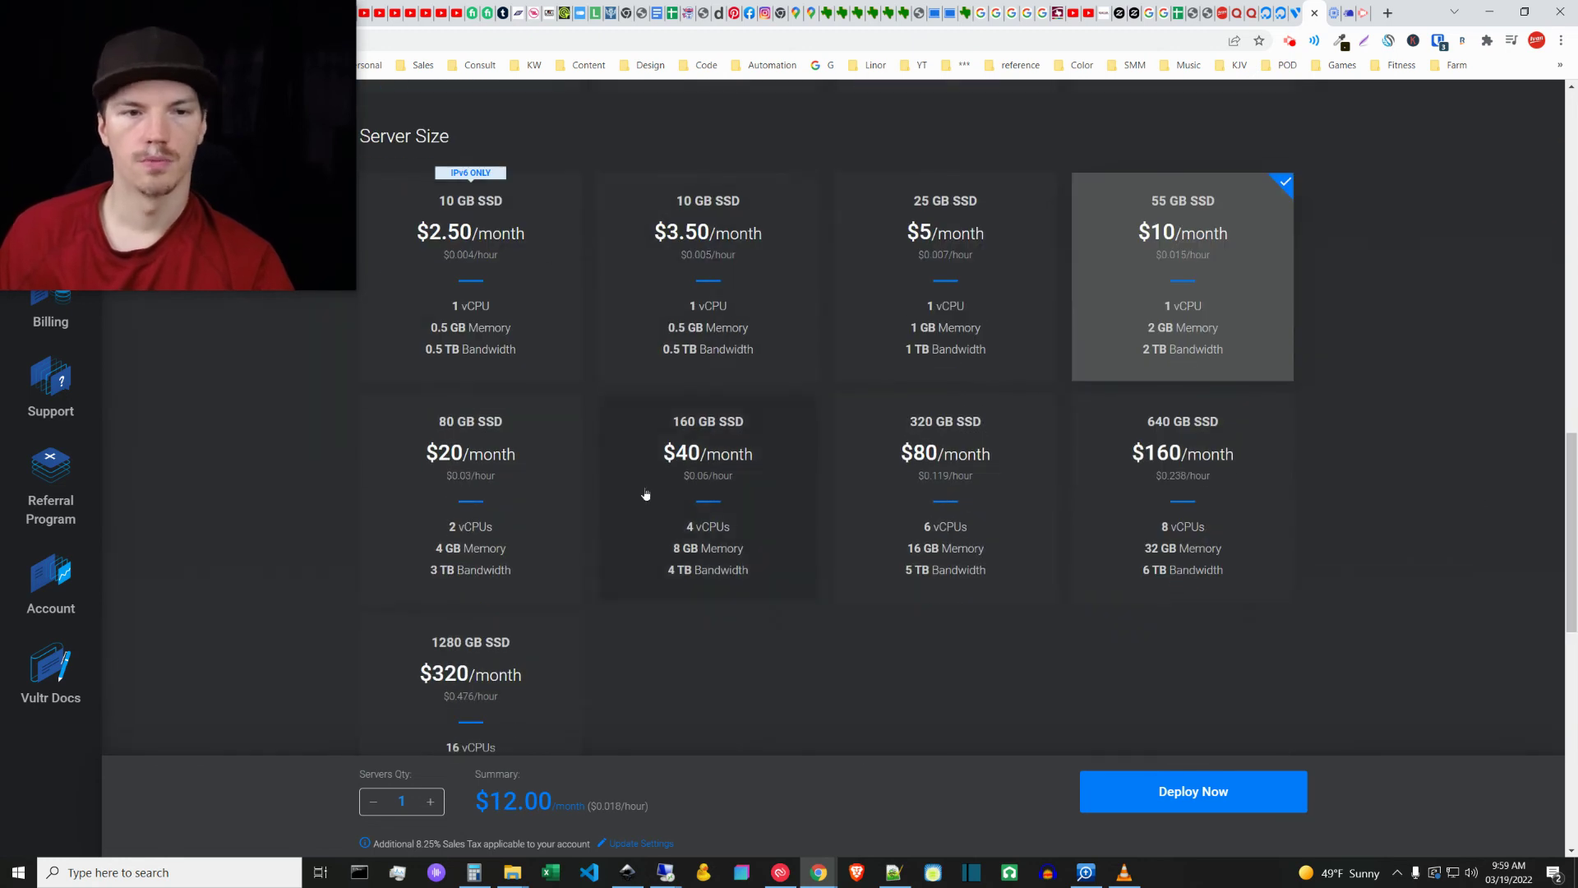
{"action": "scroll", "coordinate": [1420, 492], "scroll_direction": "up", "scroll_amount": 1}
{"action": "scroll", "coordinate": [1324, 627], "scroll_direction": "up", "scroll_amount": 1}
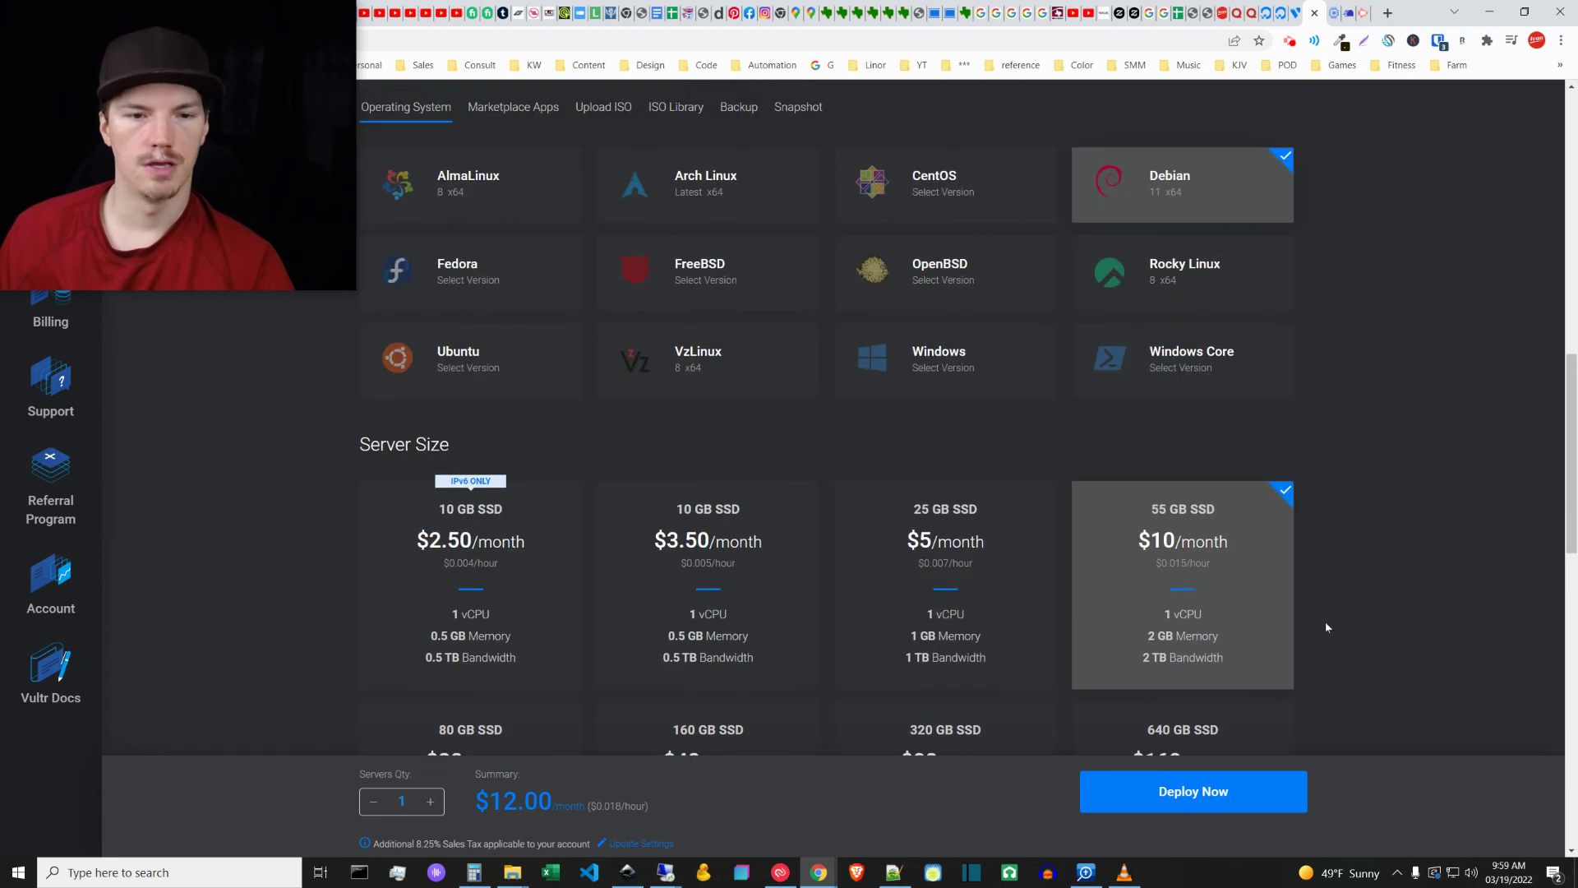
{"action": "scroll", "coordinate": [1353, 602], "scroll_direction": "down", "scroll_amount": 5}
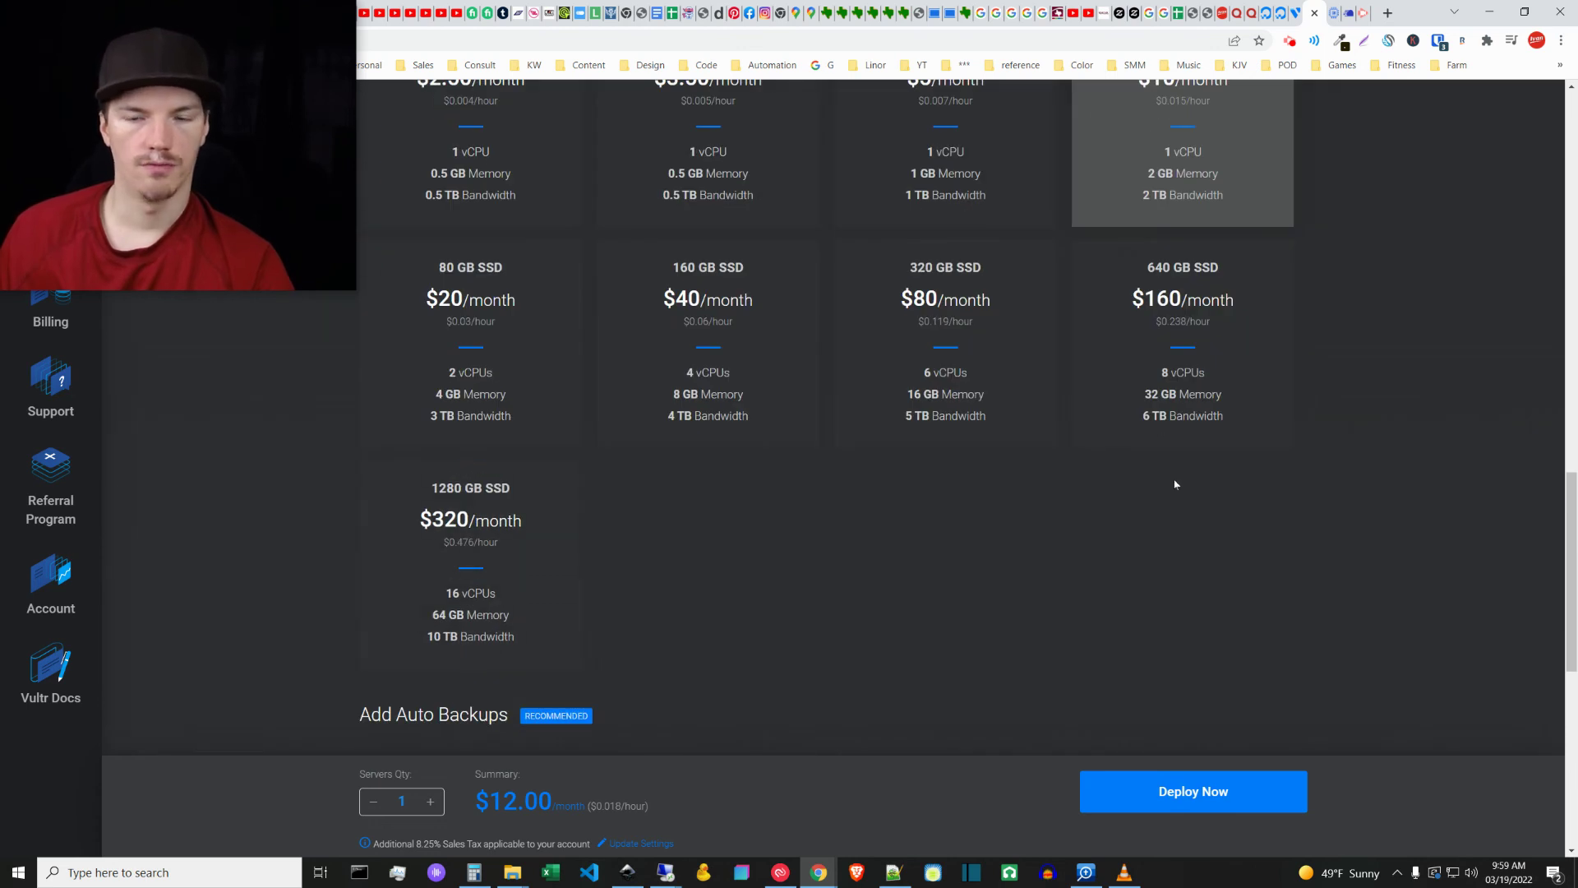
{"action": "scroll", "coordinate": [1537, 534], "scroll_direction": "up", "scroll_amount": 7}
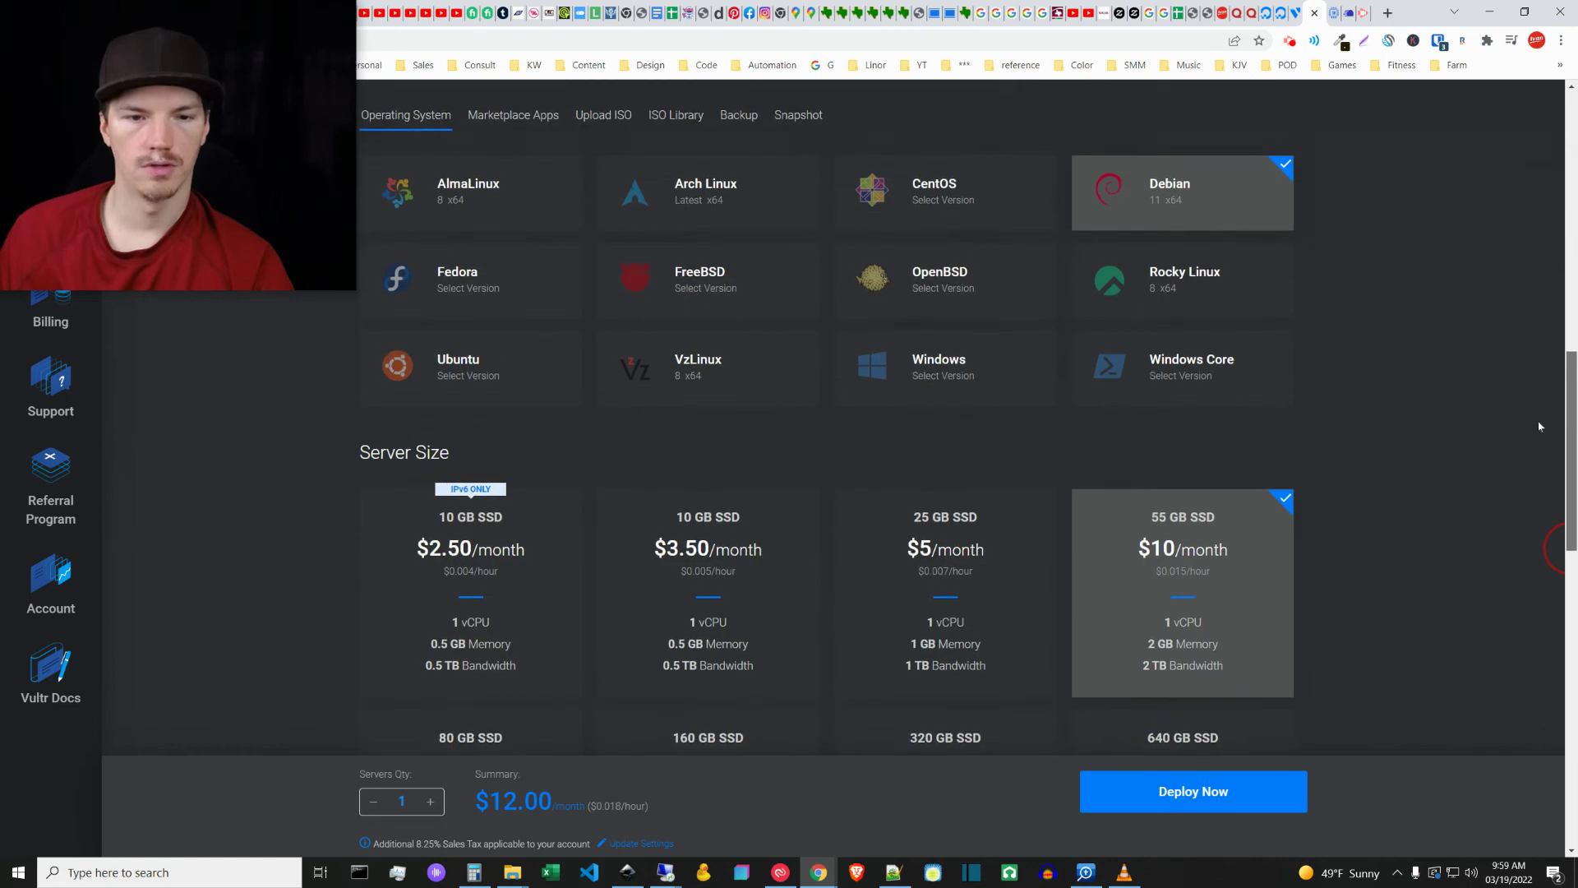
{"action": "scroll", "coordinate": [1504, 469], "scroll_direction": "down", "scroll_amount": 7}
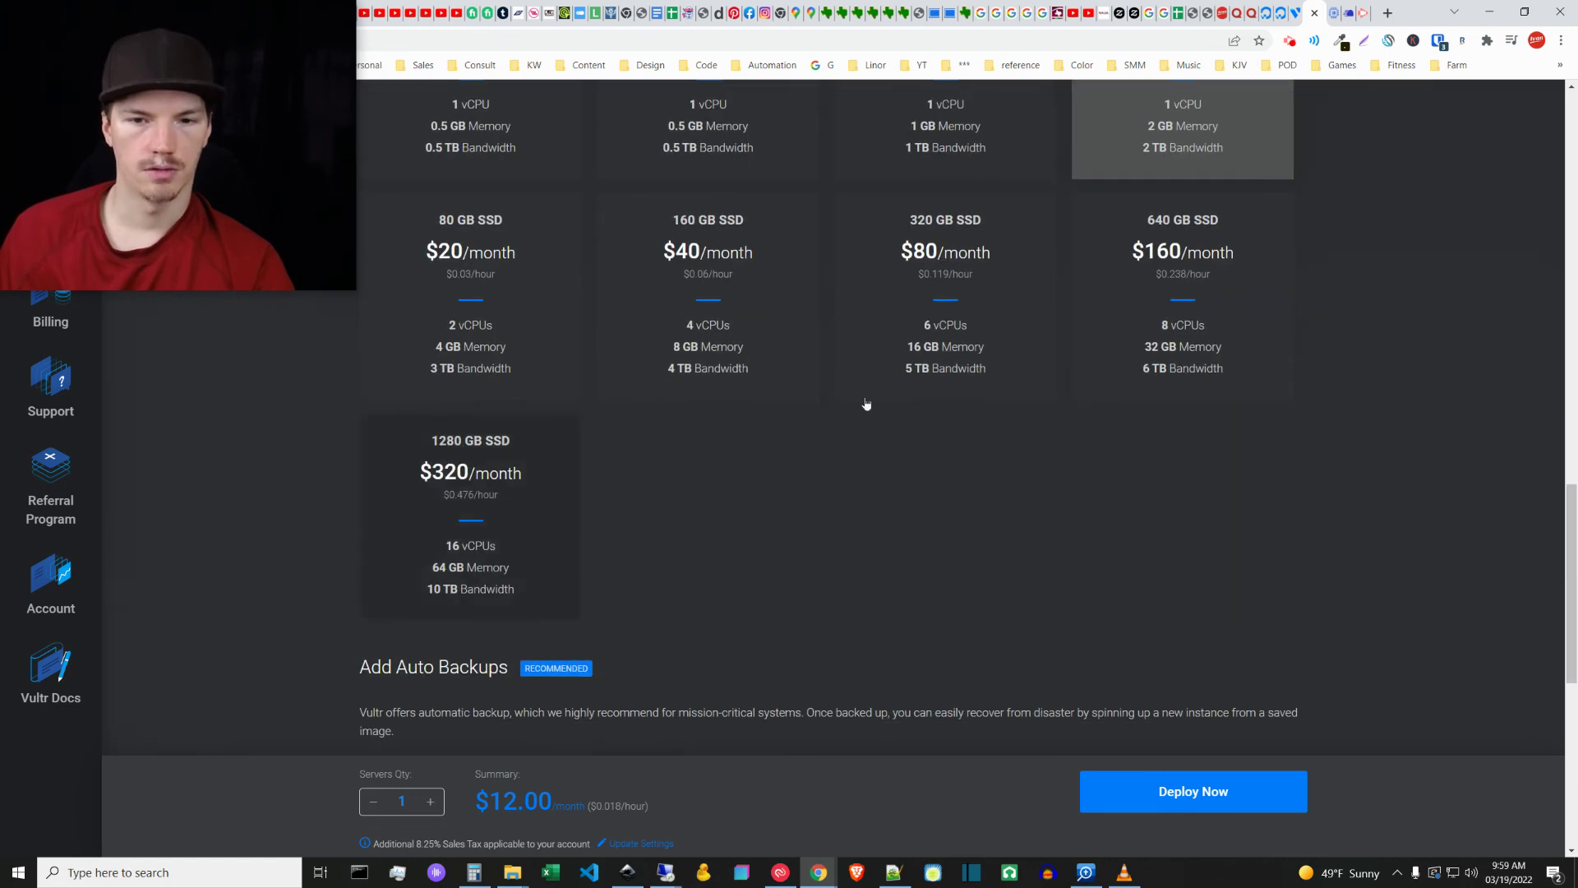
{"action": "scroll", "coordinate": [1544, 466], "scroll_direction": "up", "scroll_amount": 10}
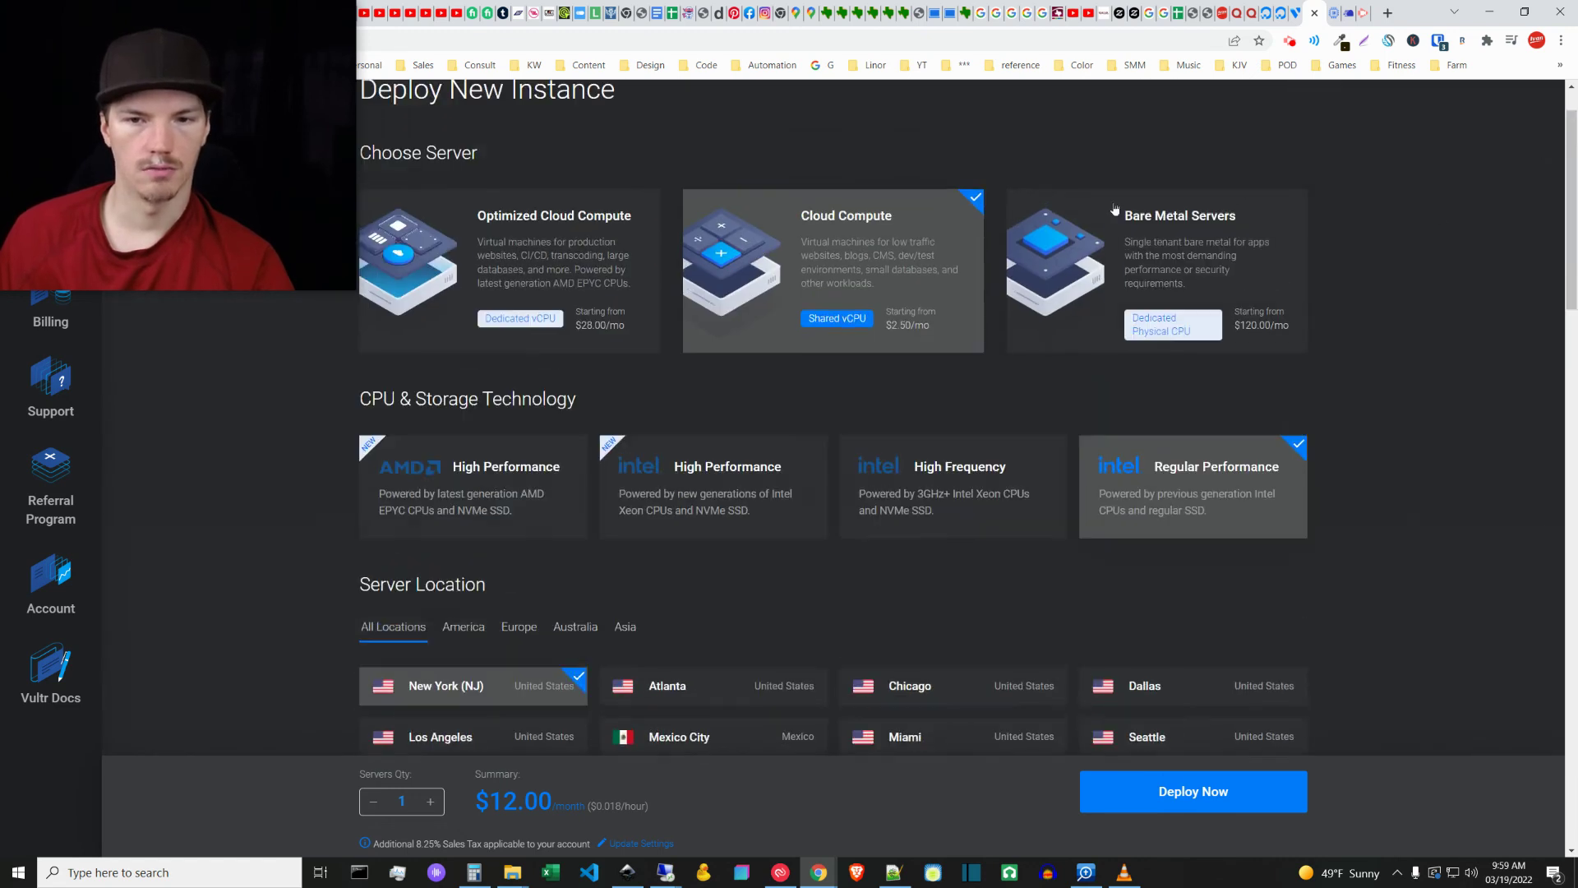
{"action": "scroll", "coordinate": [1520, 328], "scroll_direction": "down", "scroll_amount": 12}
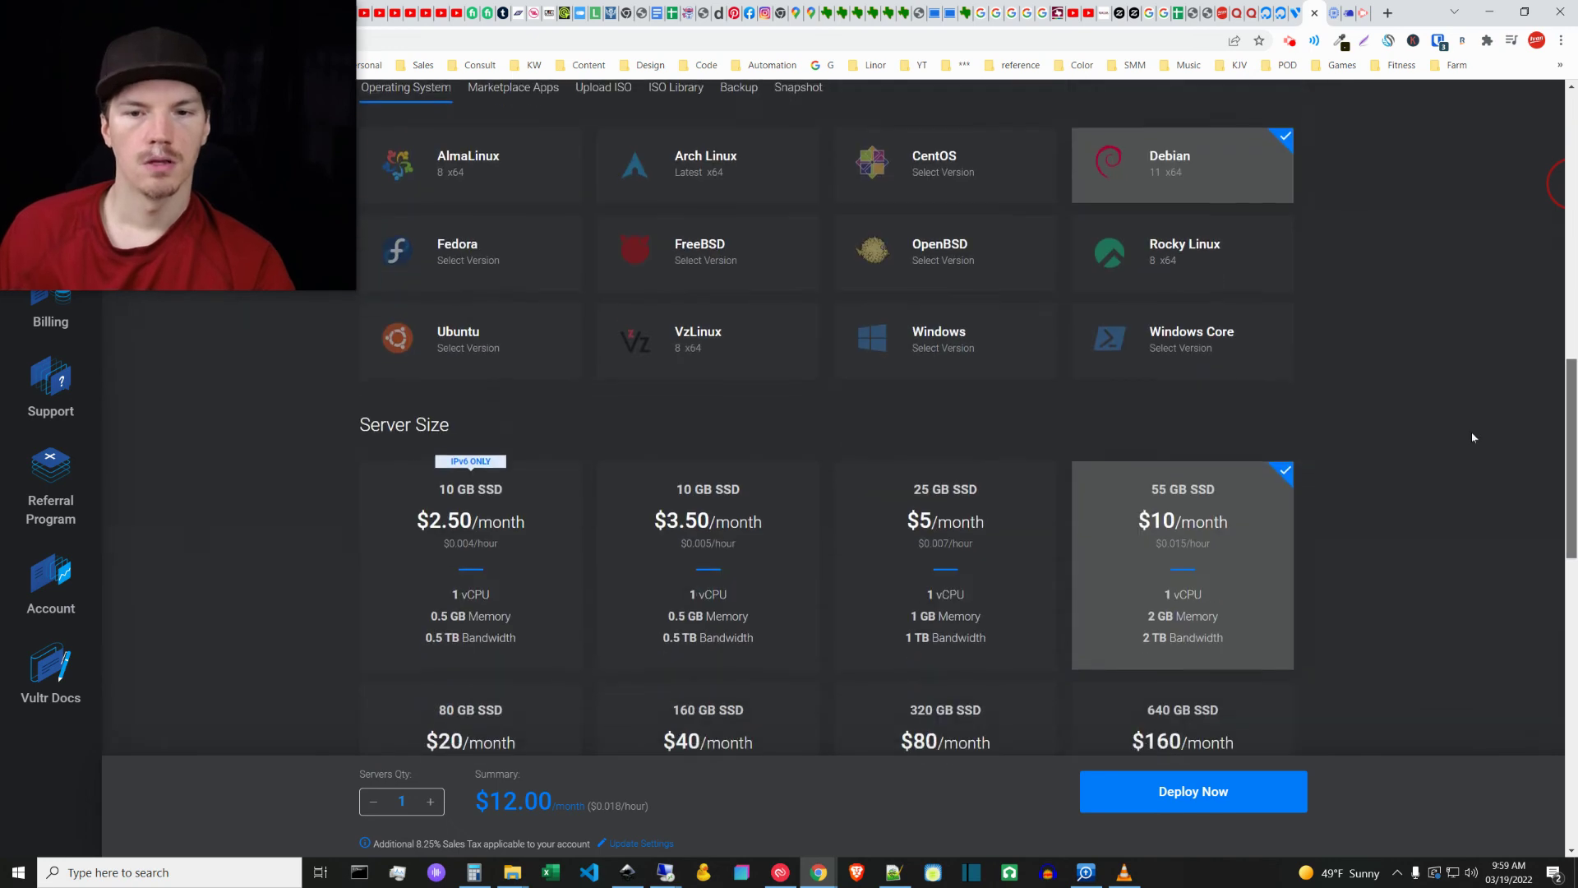
{"action": "scroll", "coordinate": [1471, 466], "scroll_direction": "up", "scroll_amount": 12}
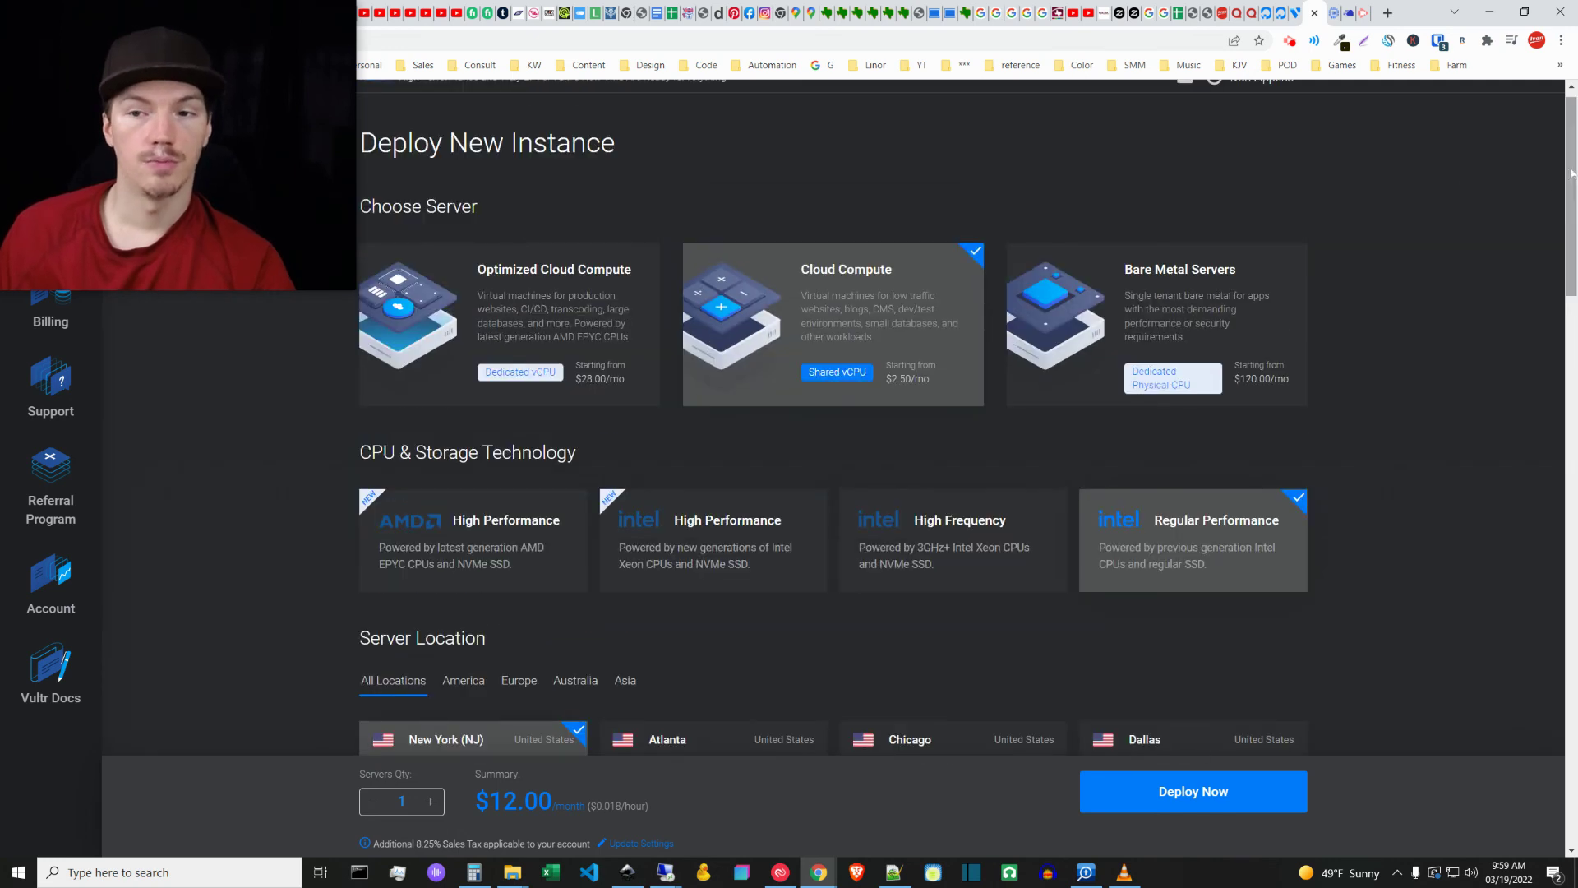
{"action": "scroll", "coordinate": [1510, 397], "scroll_direction": "down", "scroll_amount": 9}
{"action": "scroll", "coordinate": [1511, 397], "scroll_direction": "down", "scroll_amount": 4}
{"action": "scroll", "coordinate": [1315, 370], "scroll_direction": "up", "scroll_amount": 12}
{"action": "scroll", "coordinate": [842, 262], "scroll_direction": "down", "scroll_amount": 2}
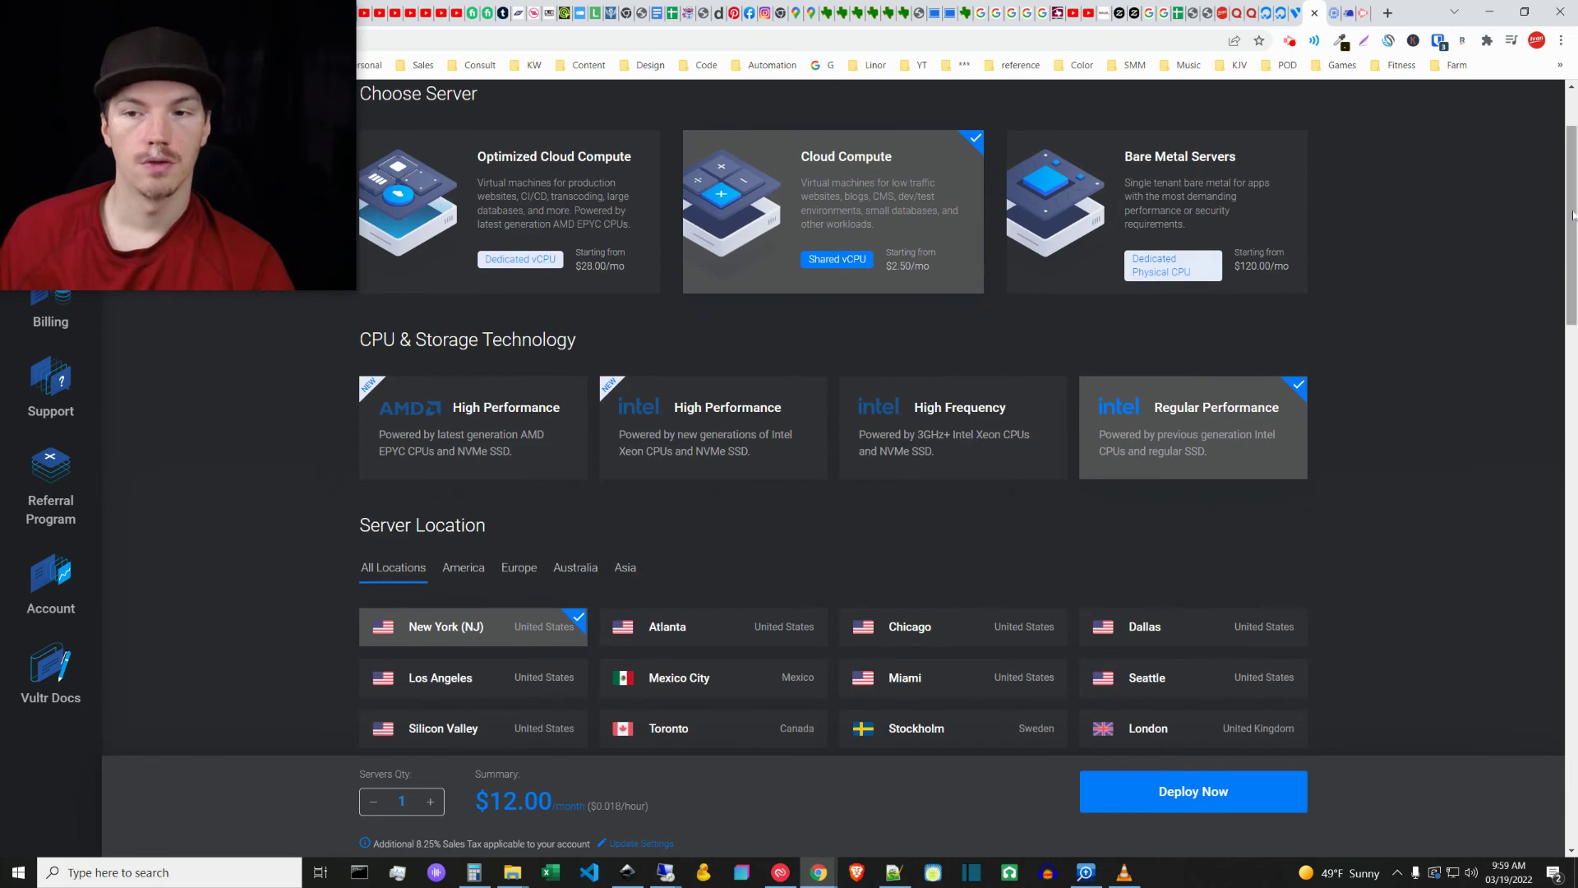
{"action": "scroll", "coordinate": [975, 320], "scroll_direction": "down", "scroll_amount": 7}
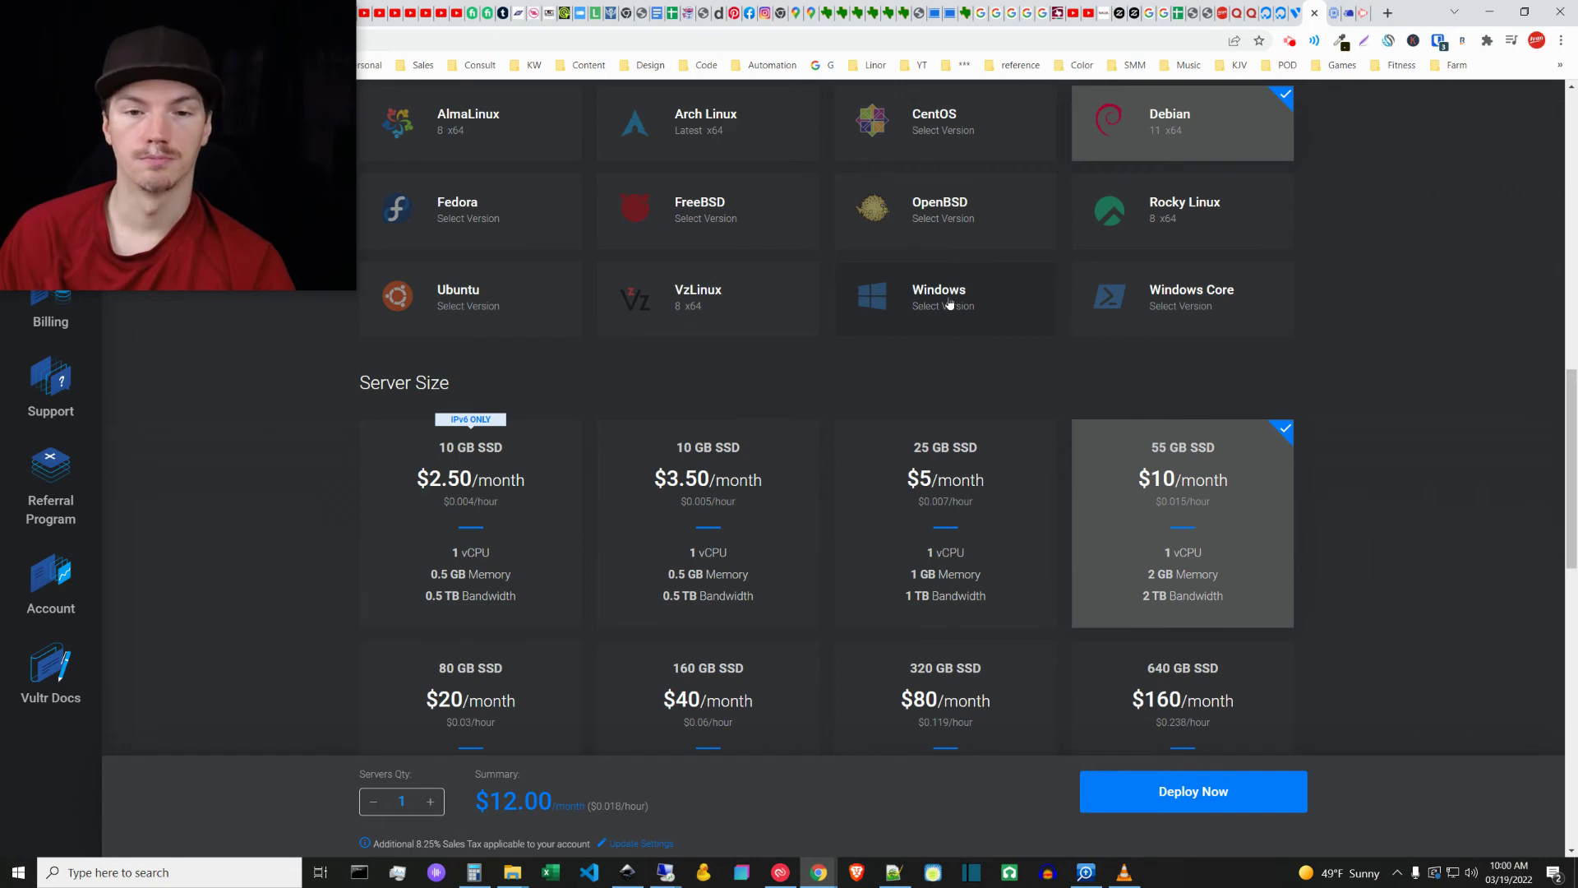
Check the offered Windows versions and review server sizes, leaving Debian 11, 55 GB at $12.00/month
{"action": "left_click", "coordinate": [949, 304]}
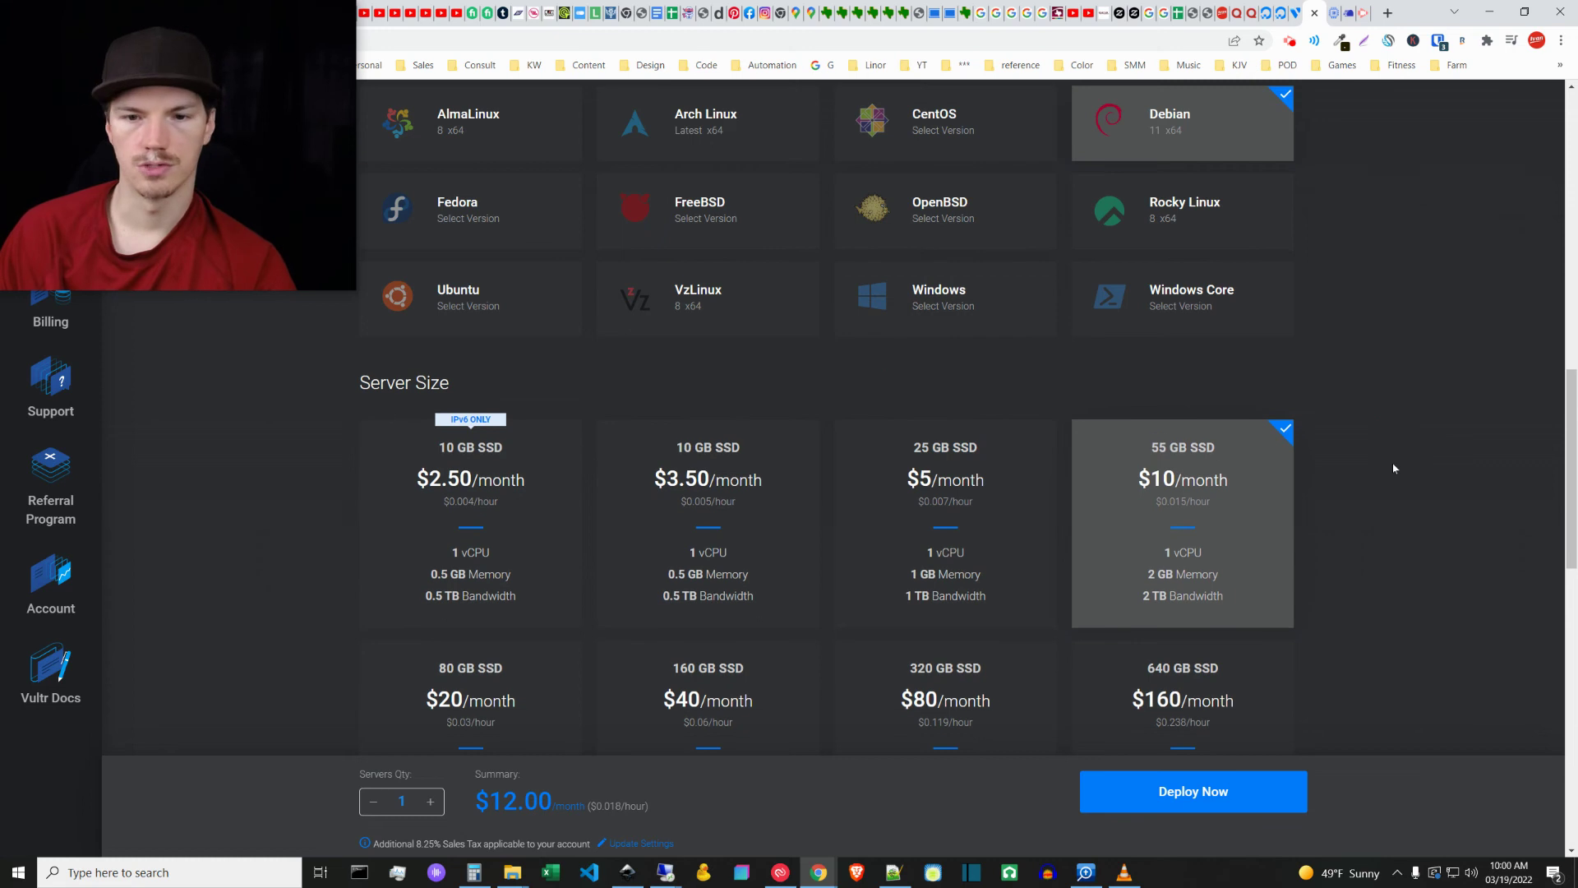
{"action": "scroll", "coordinate": [1560, 376], "scroll_direction": "down", "scroll_amount": 2}
{"action": "scroll", "coordinate": [1560, 386], "scroll_direction": "up", "scroll_amount": 2}
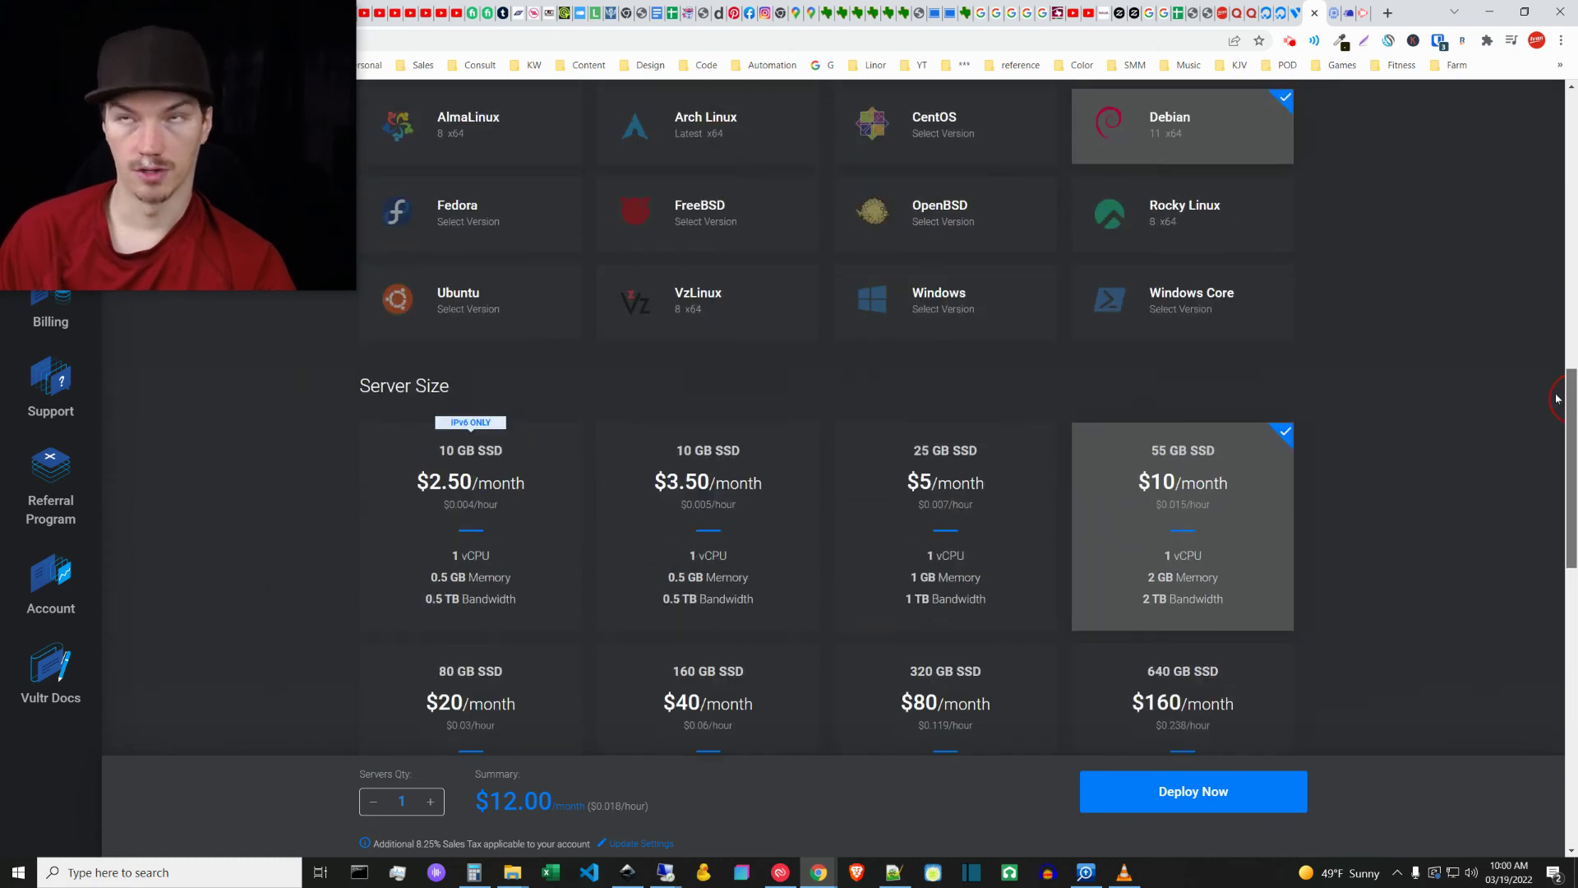
{"action": "scroll", "coordinate": [1560, 393], "scroll_direction": "up", "scroll_amount": 1}
{"action": "scroll", "coordinate": [1545, 395], "scroll_direction": "down", "scroll_amount": 3}
{"action": "scroll", "coordinate": [1510, 398], "scroll_direction": "up", "scroll_amount": 1}
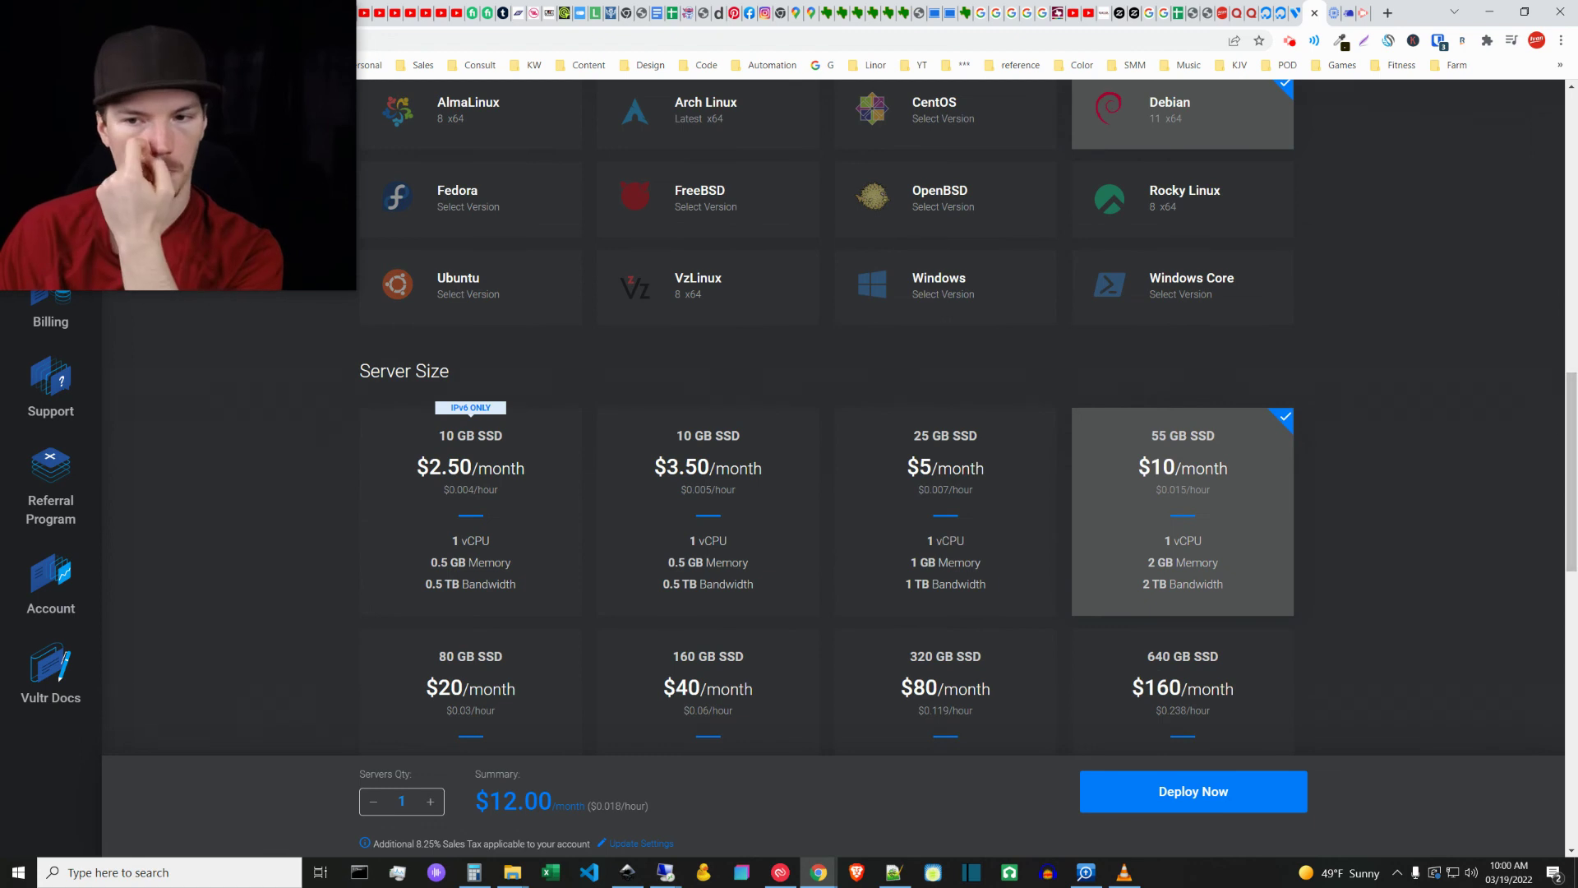
{"action": "left_click_drag", "start_coordinate": [1563, 417], "coordinate": [1548, 109]}
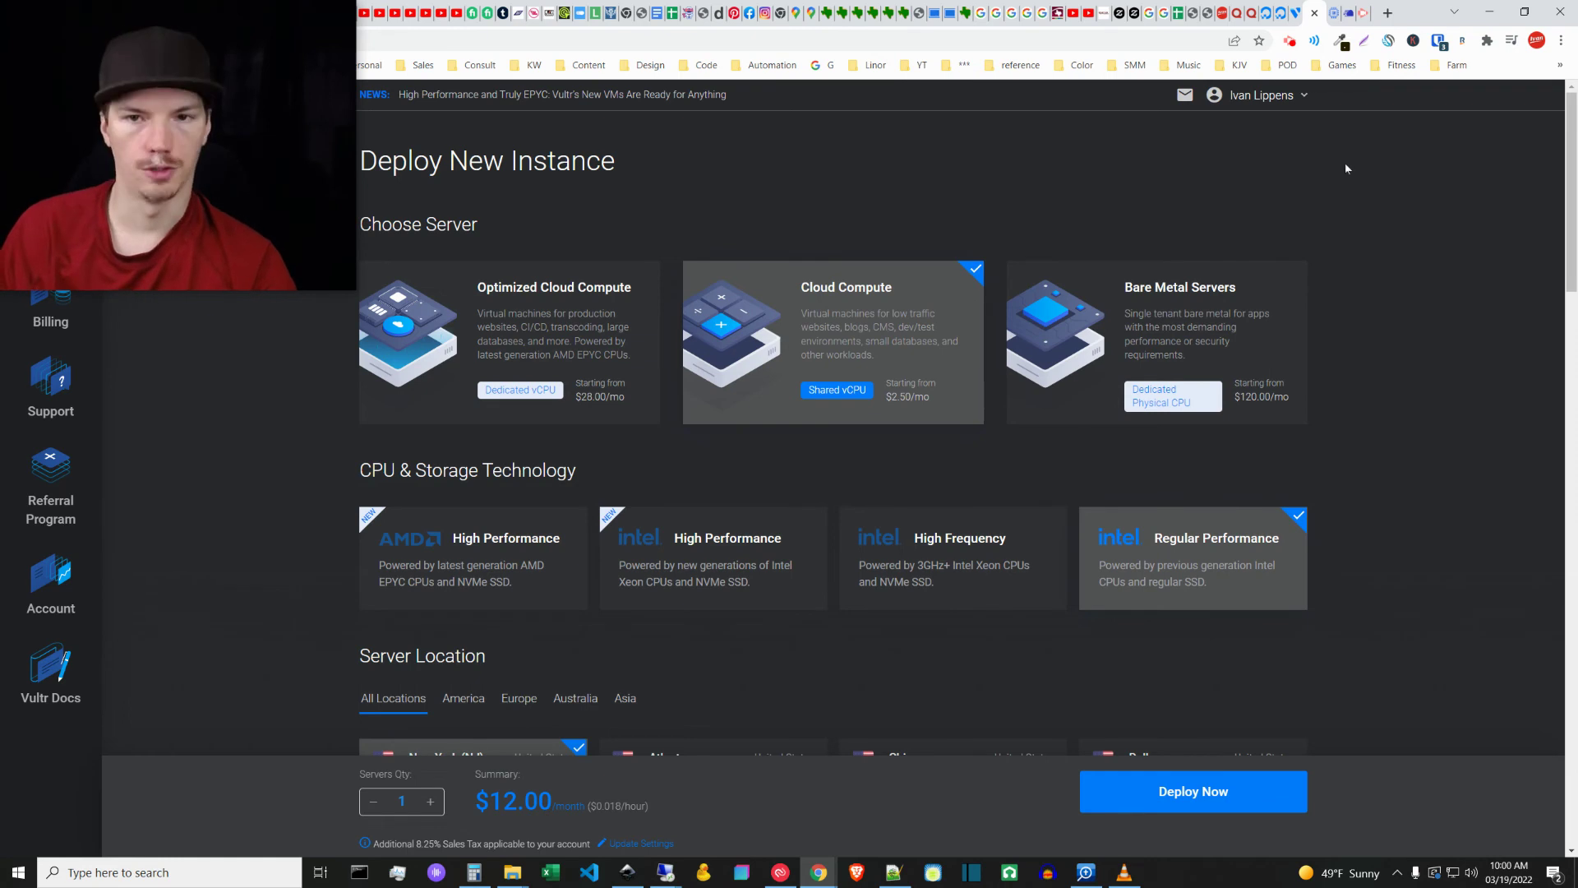
Check DigitalOcean's Spaces $5 plan (250GB storage, 1TB transfer), then close Vultr's Deploy New Instance page
{"action": "left_click", "coordinate": [1282, 10]}
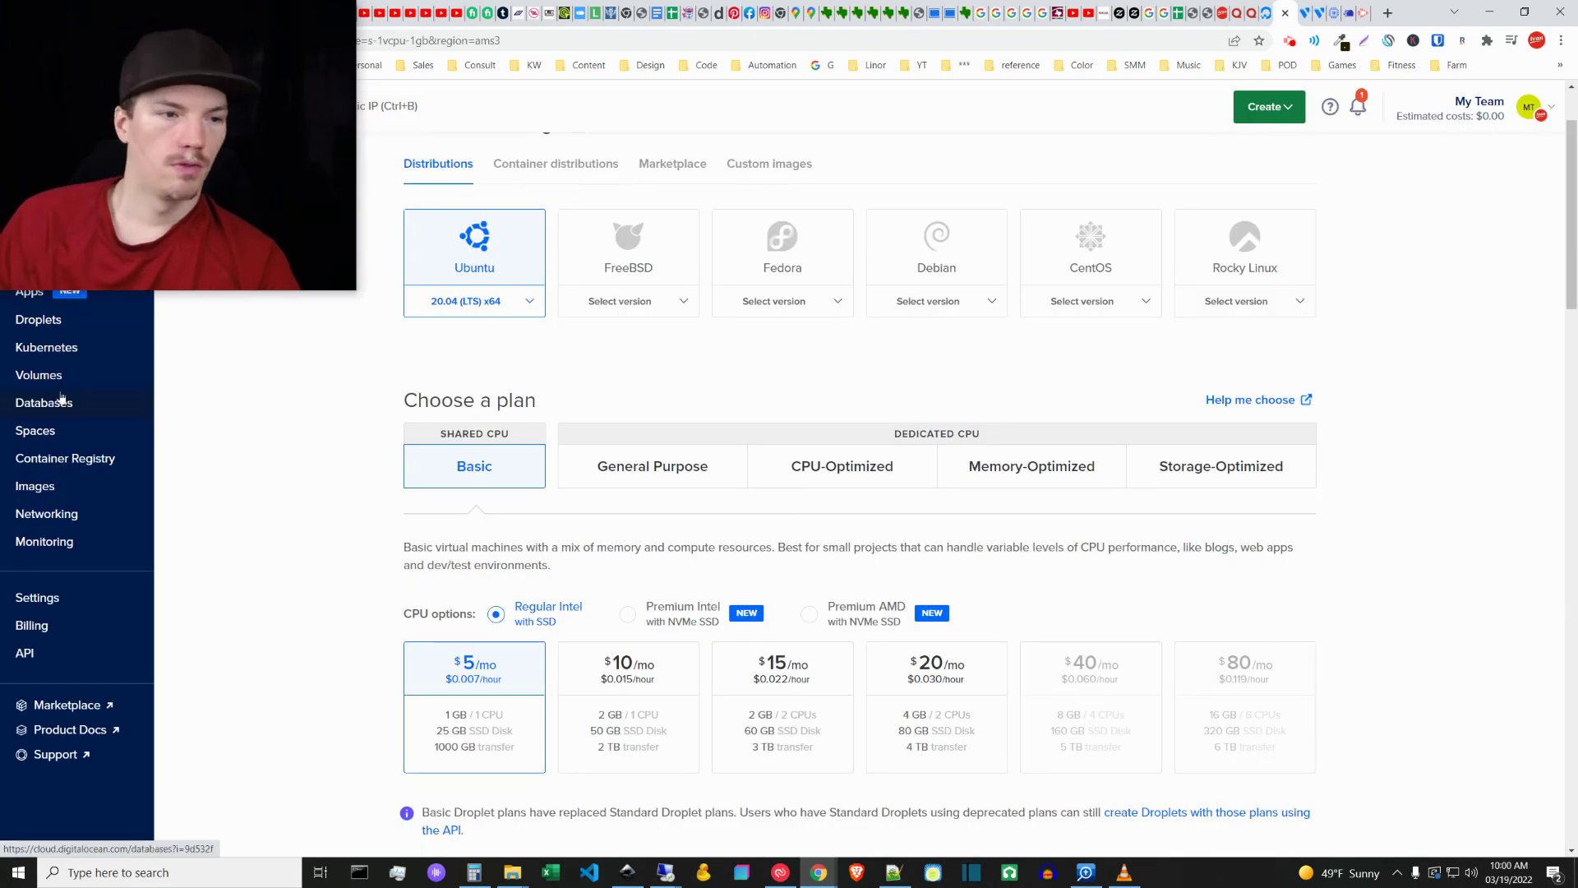
{"action": "left_click", "coordinate": [43, 438]}
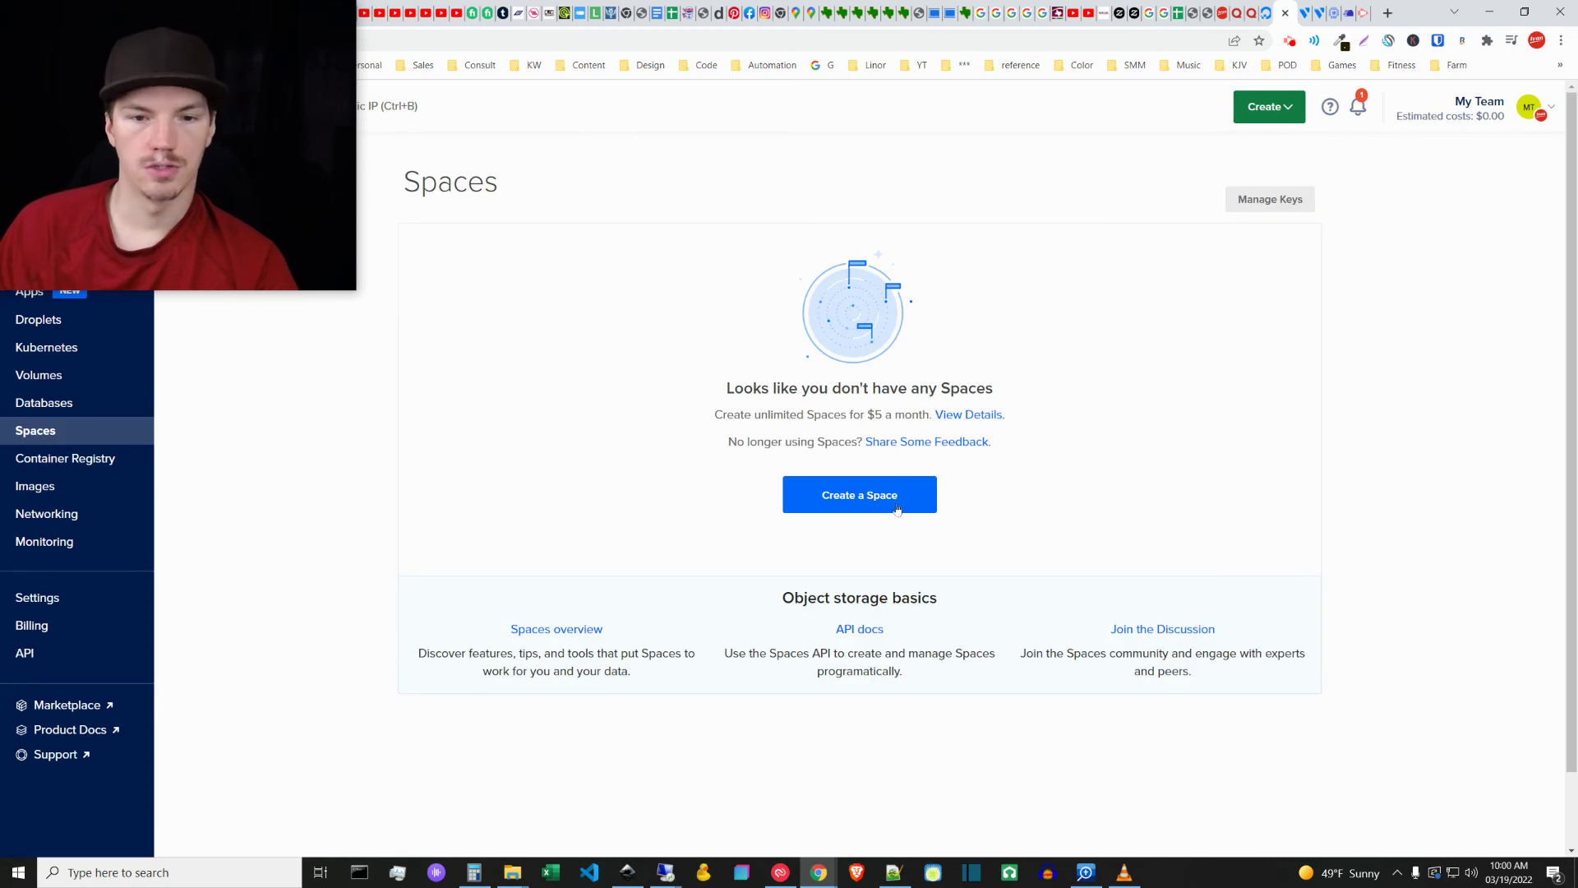
{"action": "left_click", "coordinate": [958, 413]}
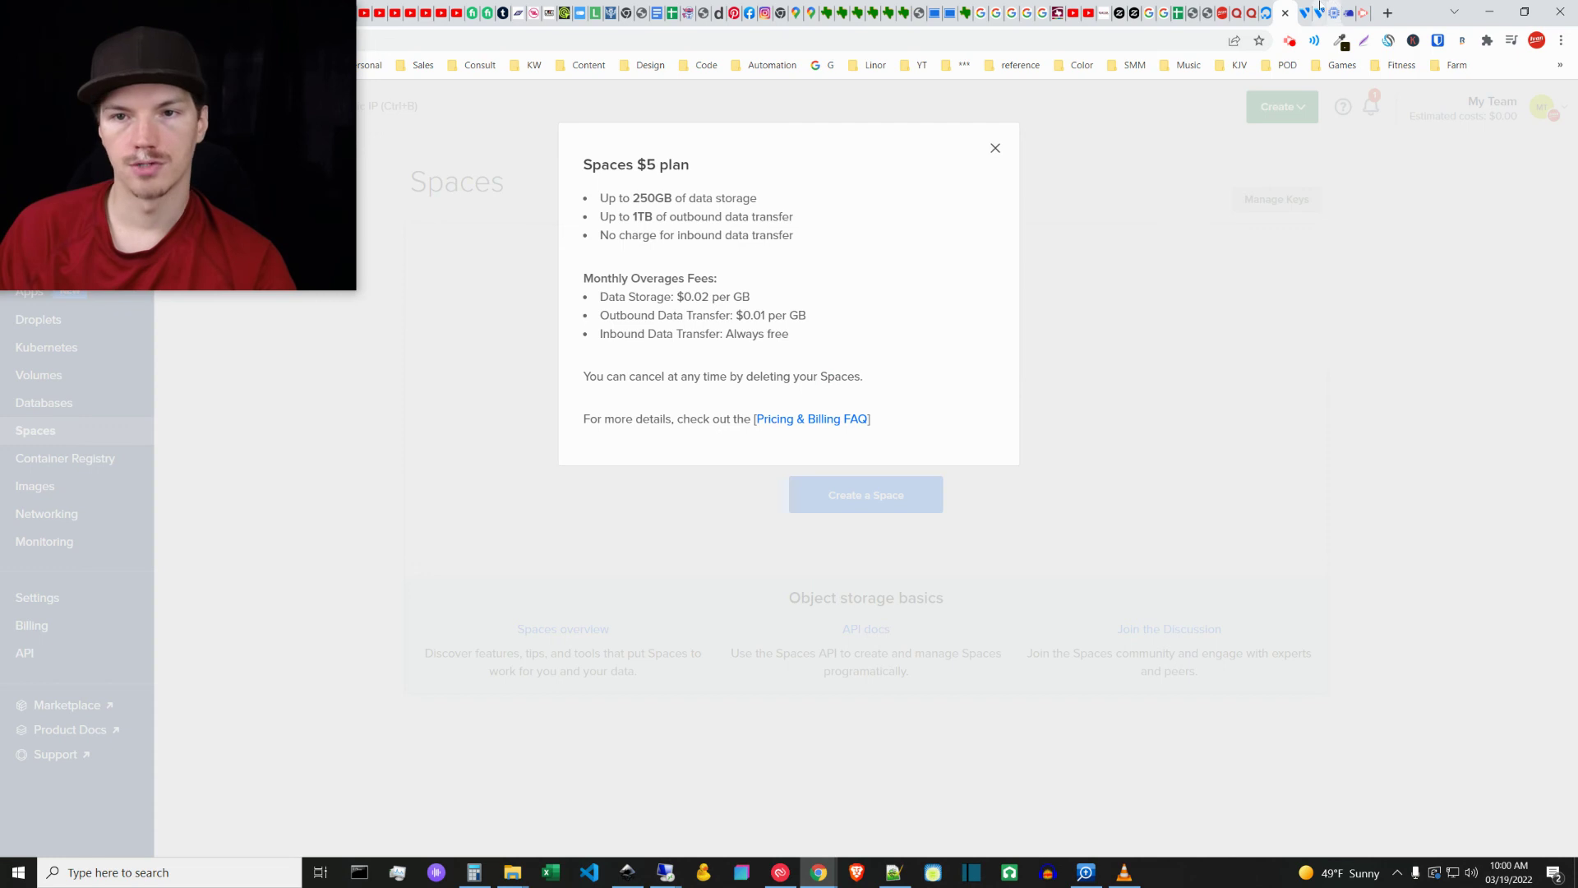
{"action": "left_click", "coordinate": [1313, 10]}
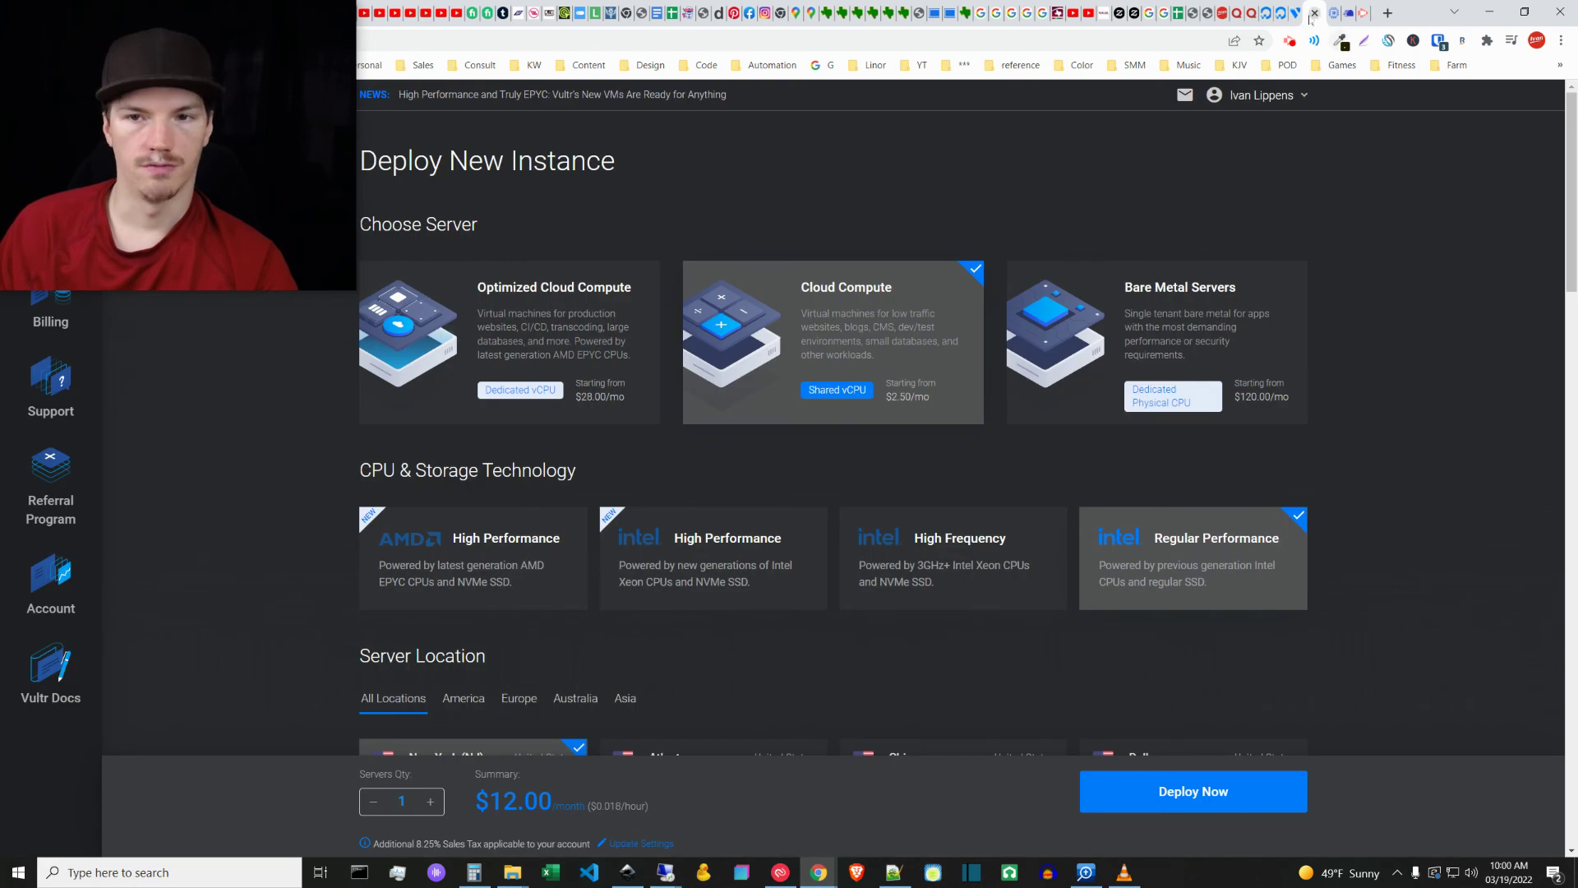
{"action": "left_click", "coordinate": [1313, 14]}
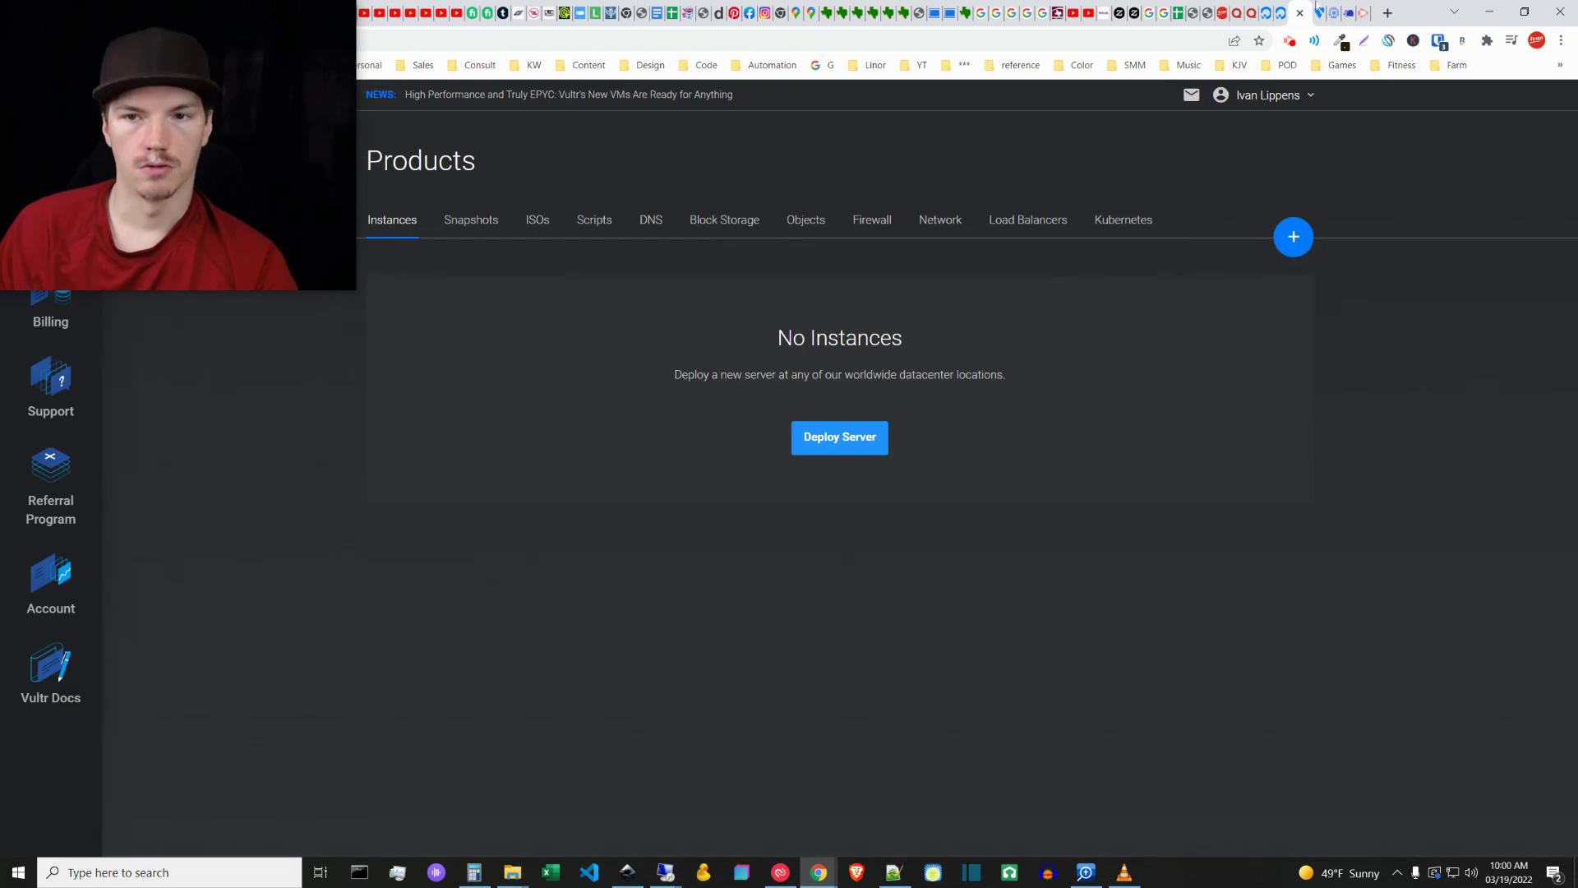
Open Vultr's Add Object Storage form ($5/month) and inspect its location choices
{"action": "left_click", "coordinate": [806, 222]}
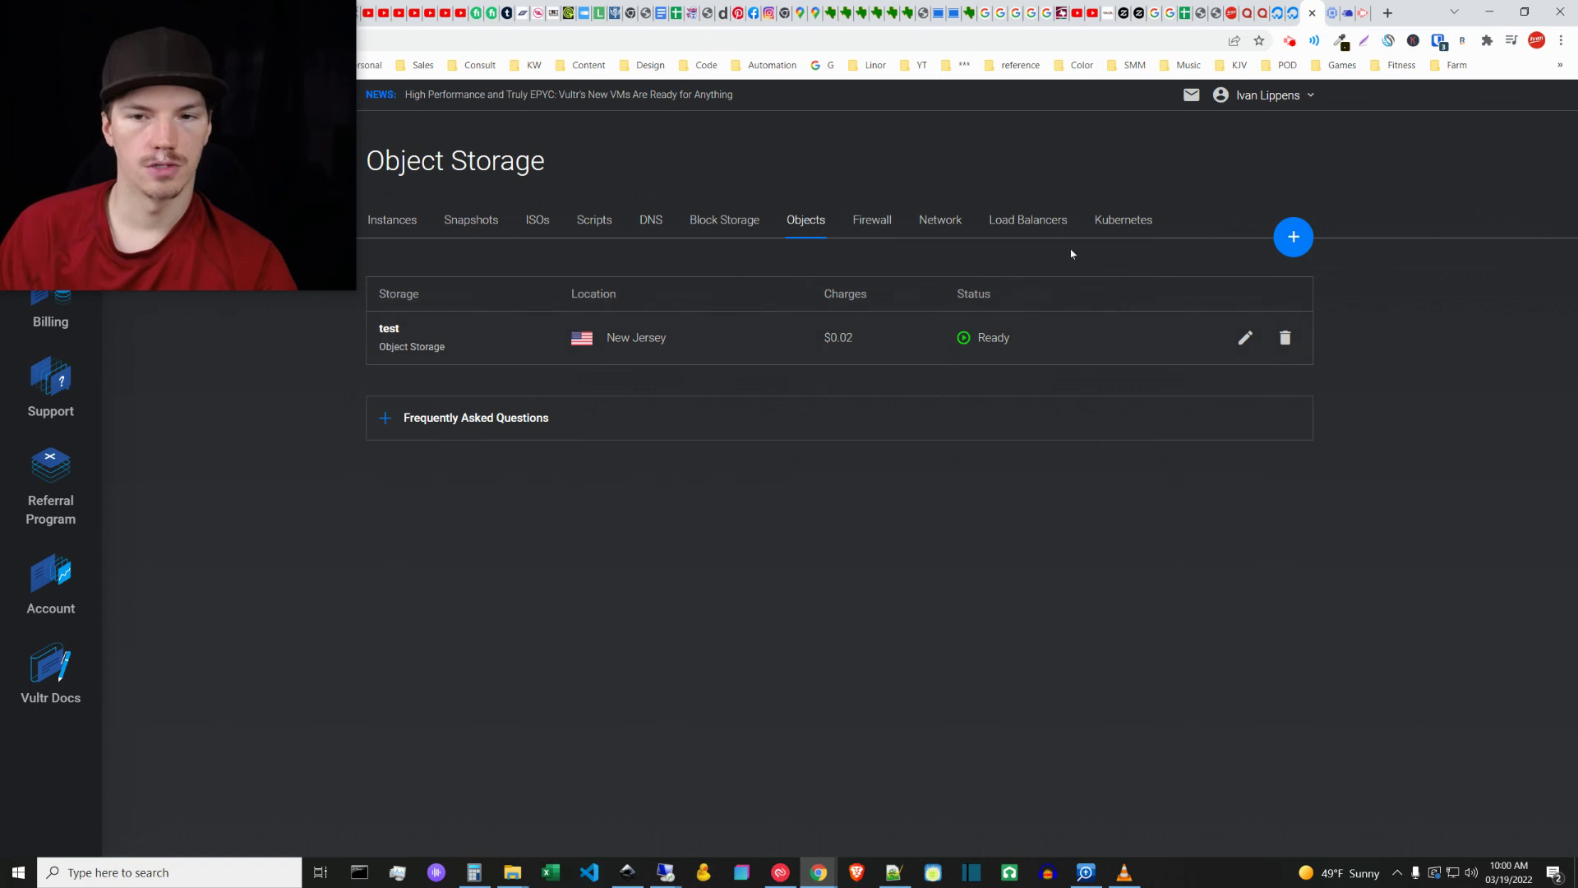
{"action": "left_click", "coordinate": [1293, 237]}
{"action": "left_click", "coordinate": [1204, 282]}
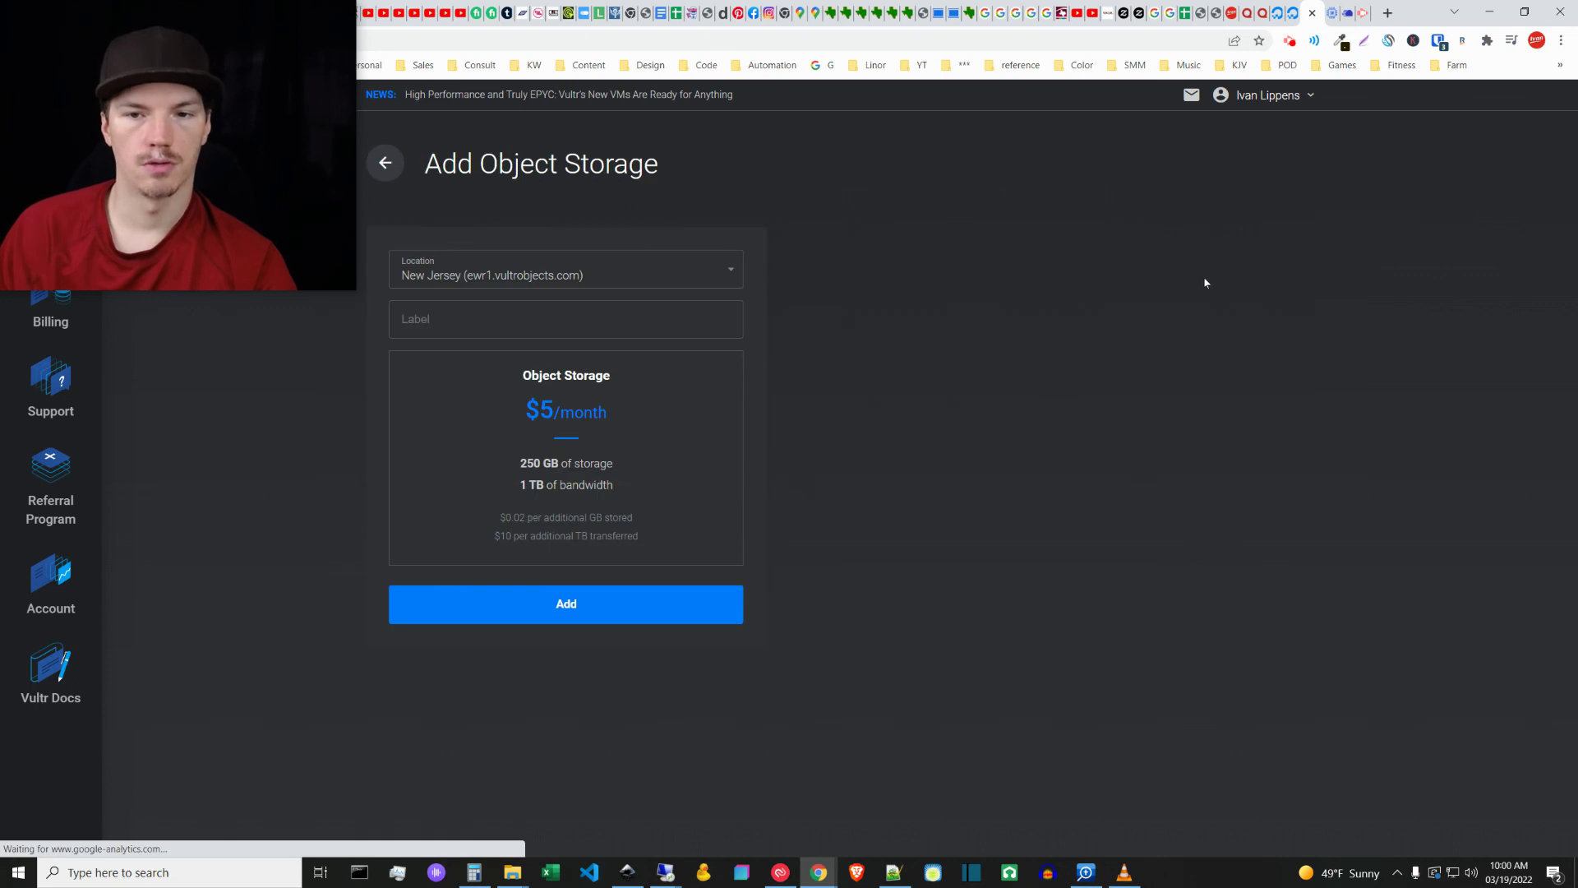
{"action": "left_click", "coordinate": [626, 276]}
{"action": "left_click", "coordinate": [687, 276]}
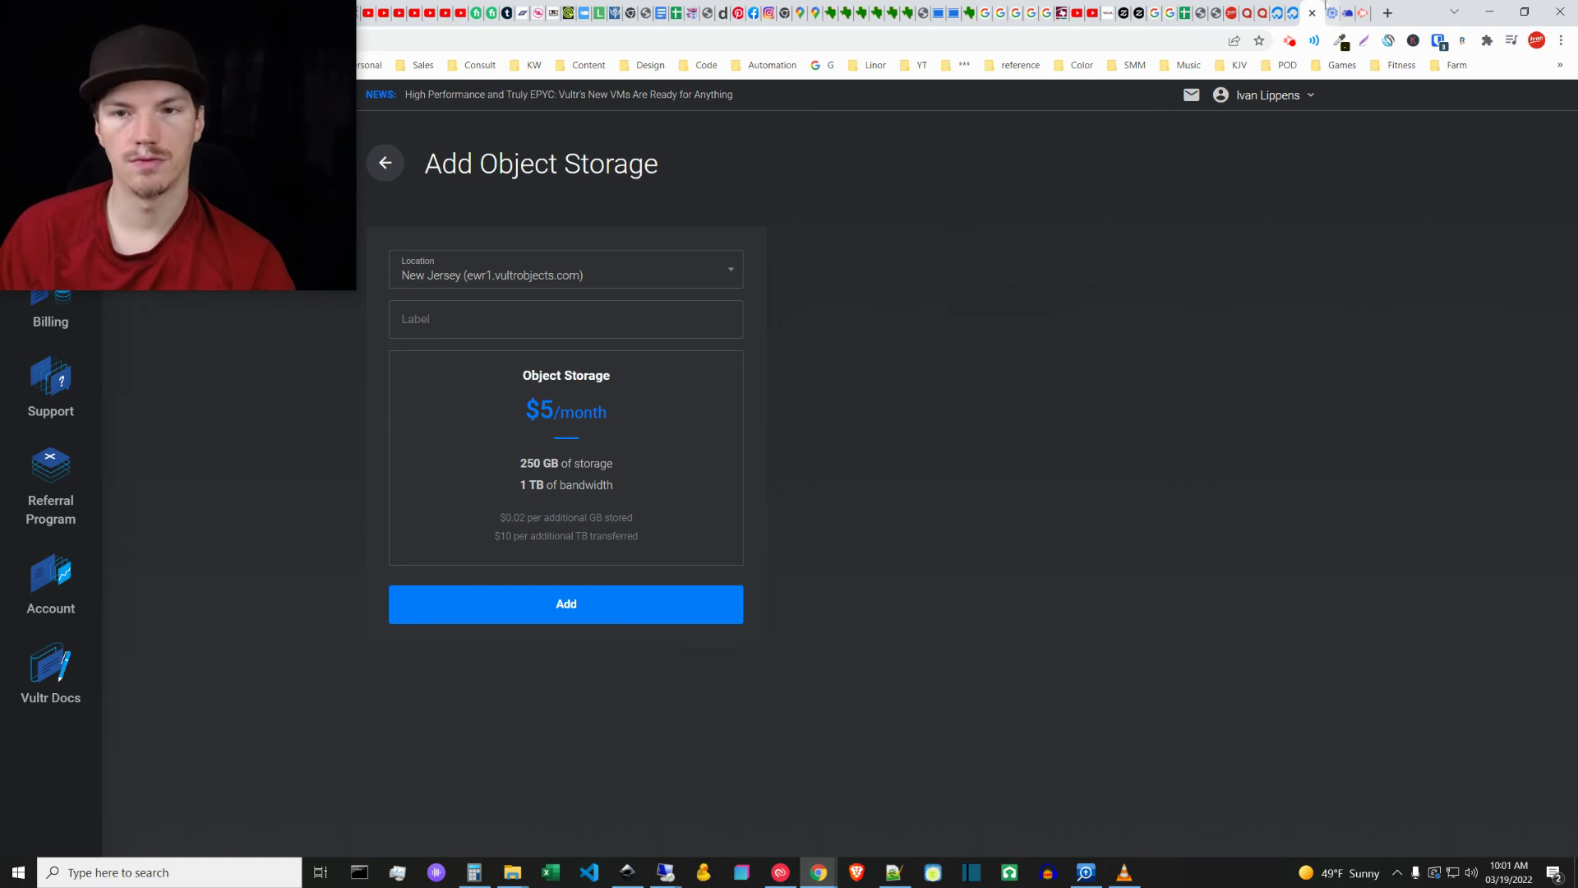
In DigitalOcean, dismiss the Spaces $5 plan details and start creating a new Space
{"action": "left_click", "coordinate": [1290, 11]}
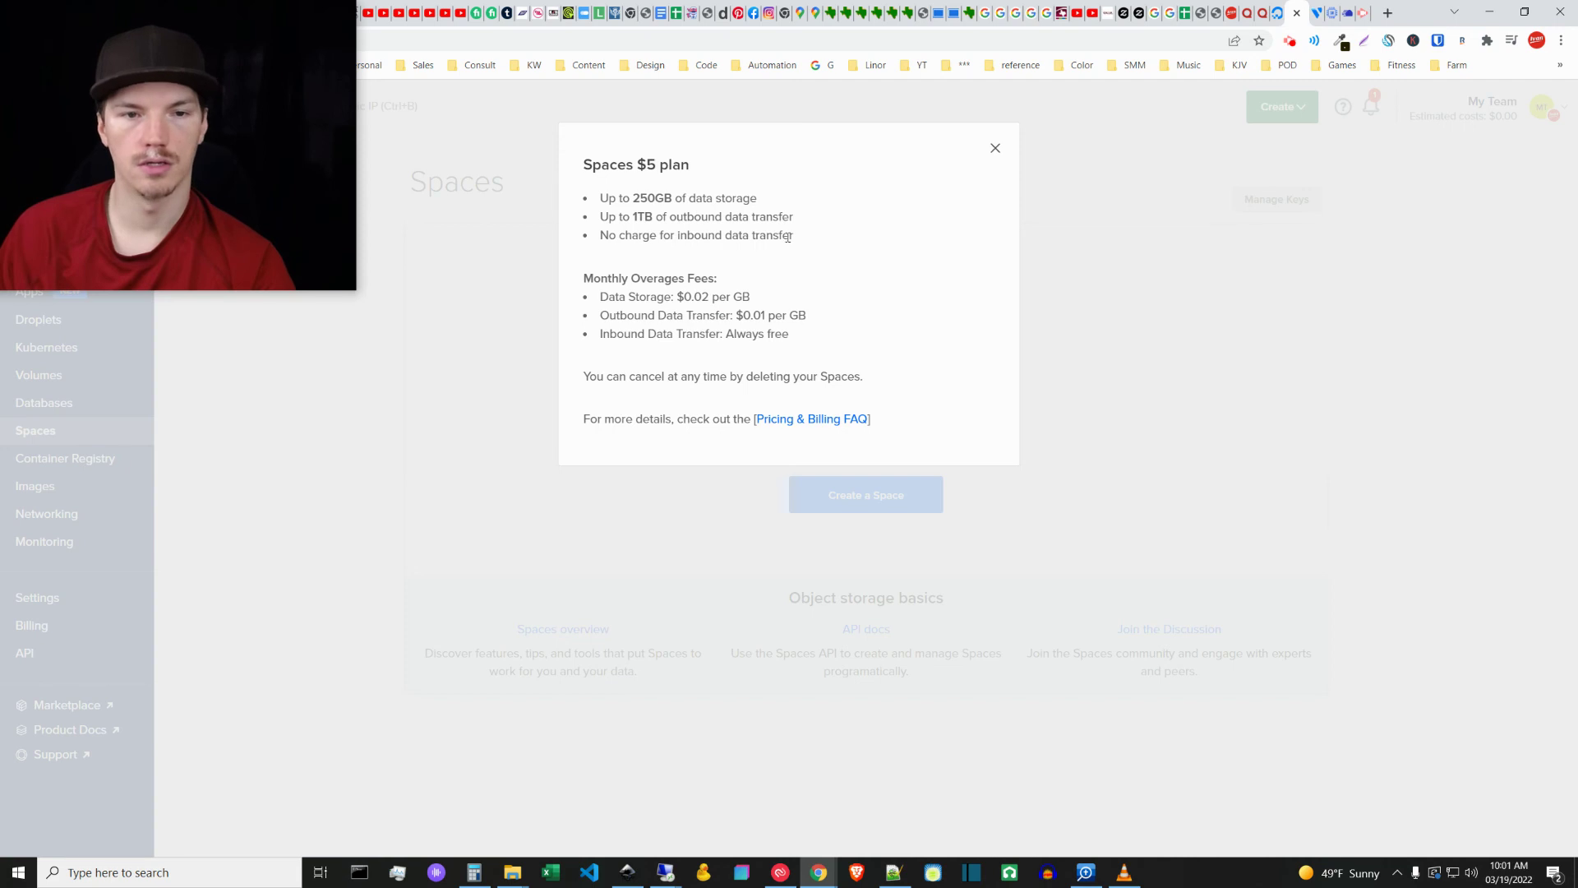
{"action": "left_click", "coordinate": [995, 151]}
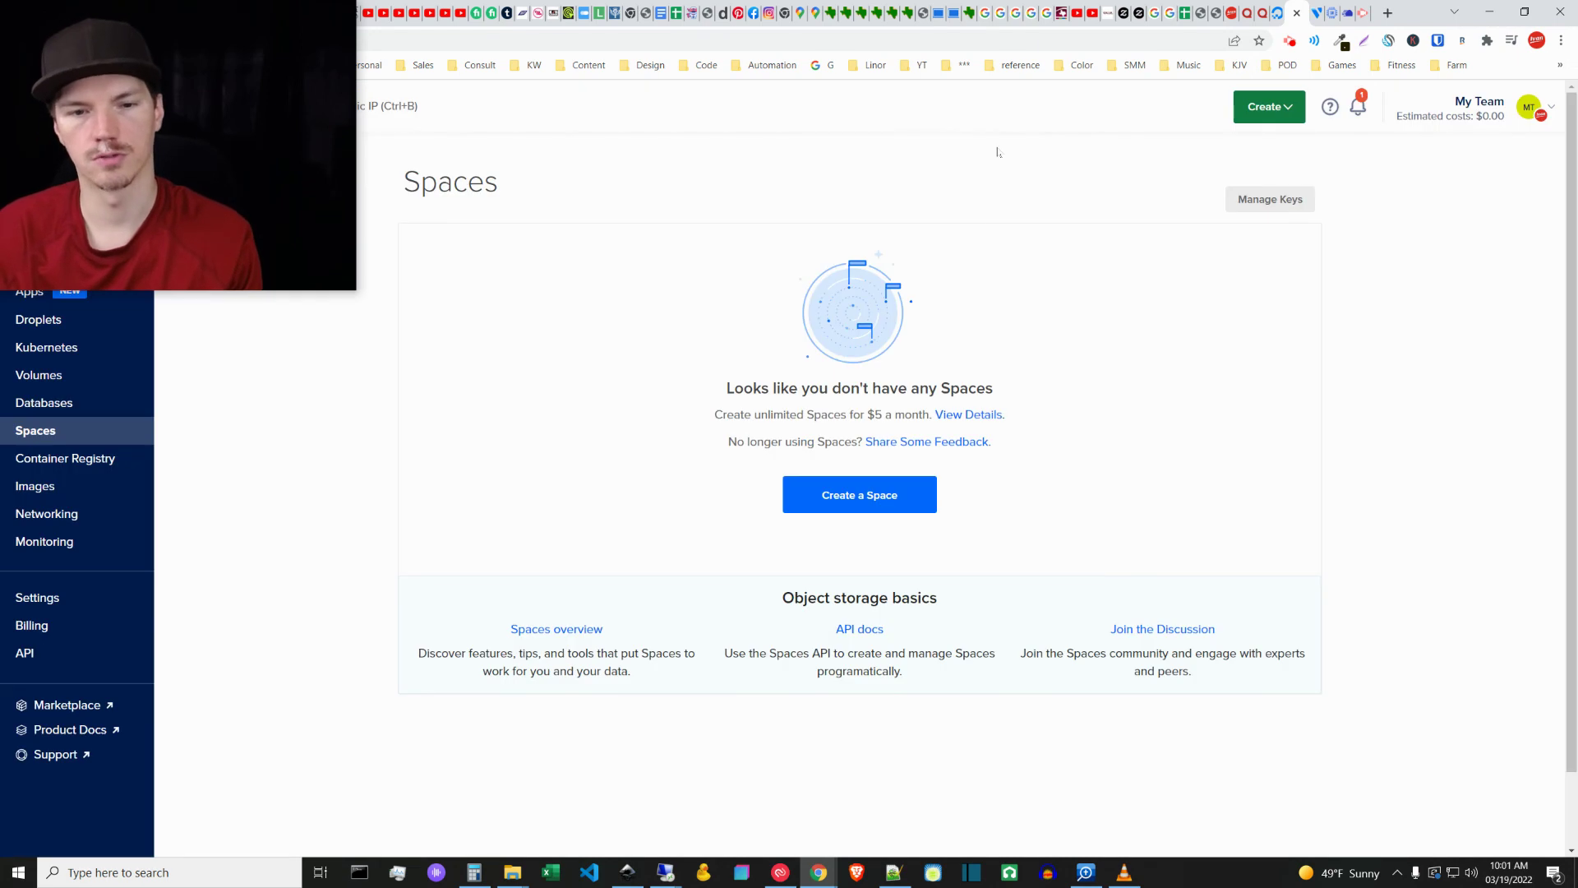
{"action": "left_click", "coordinate": [898, 498]}
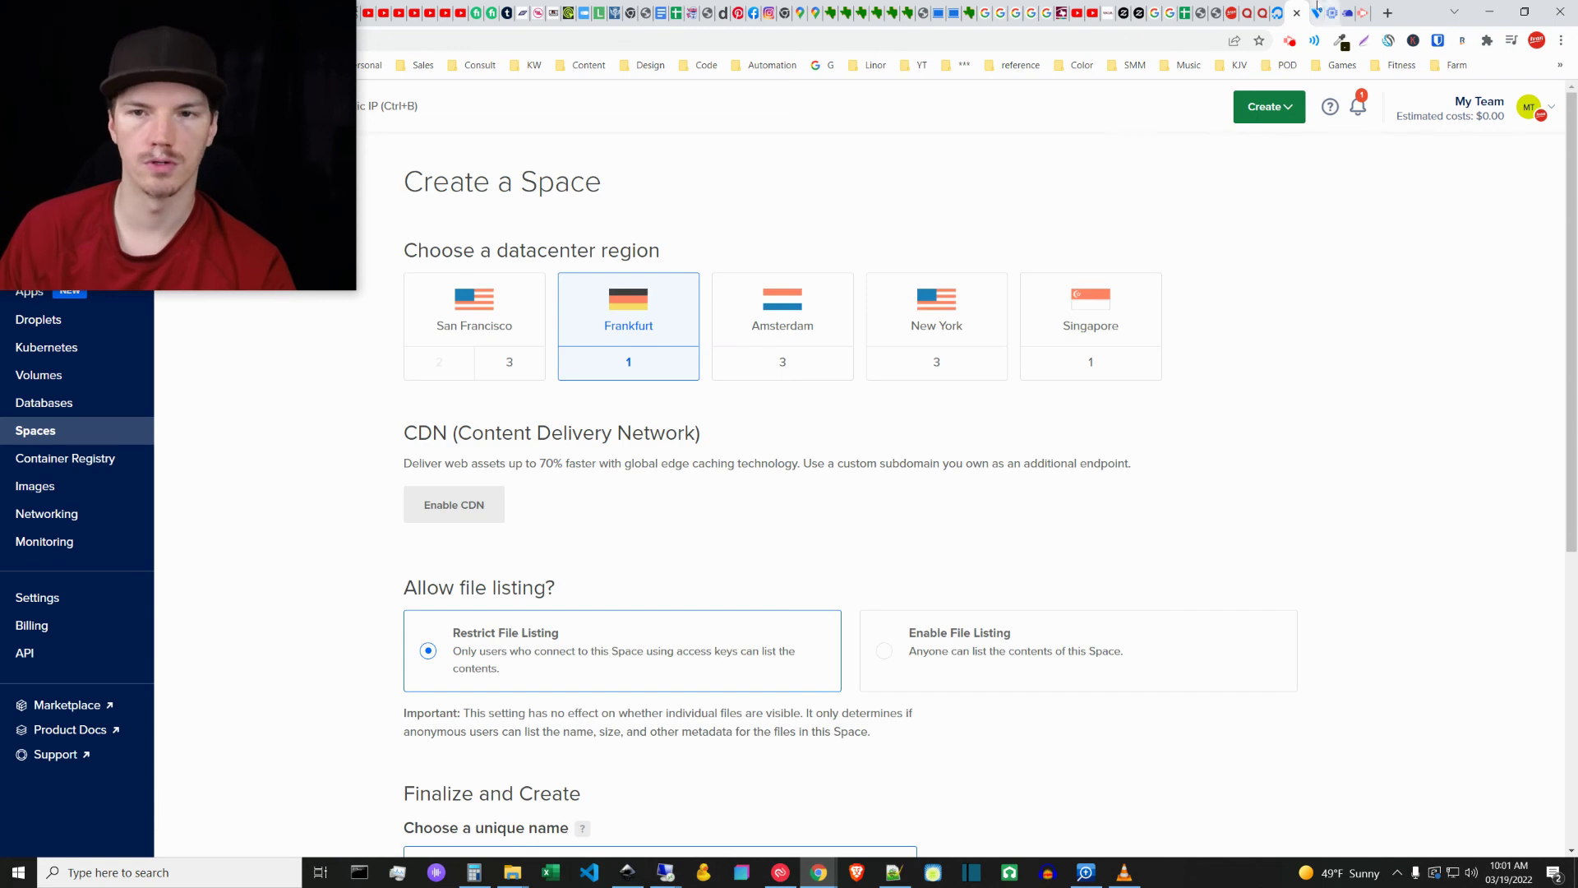
Recheck Vultr's New Jersey location, then go back to Object Storage and open test
{"action": "left_click", "coordinate": [1317, 12]}
{"action": "left_click", "coordinate": [706, 265]}
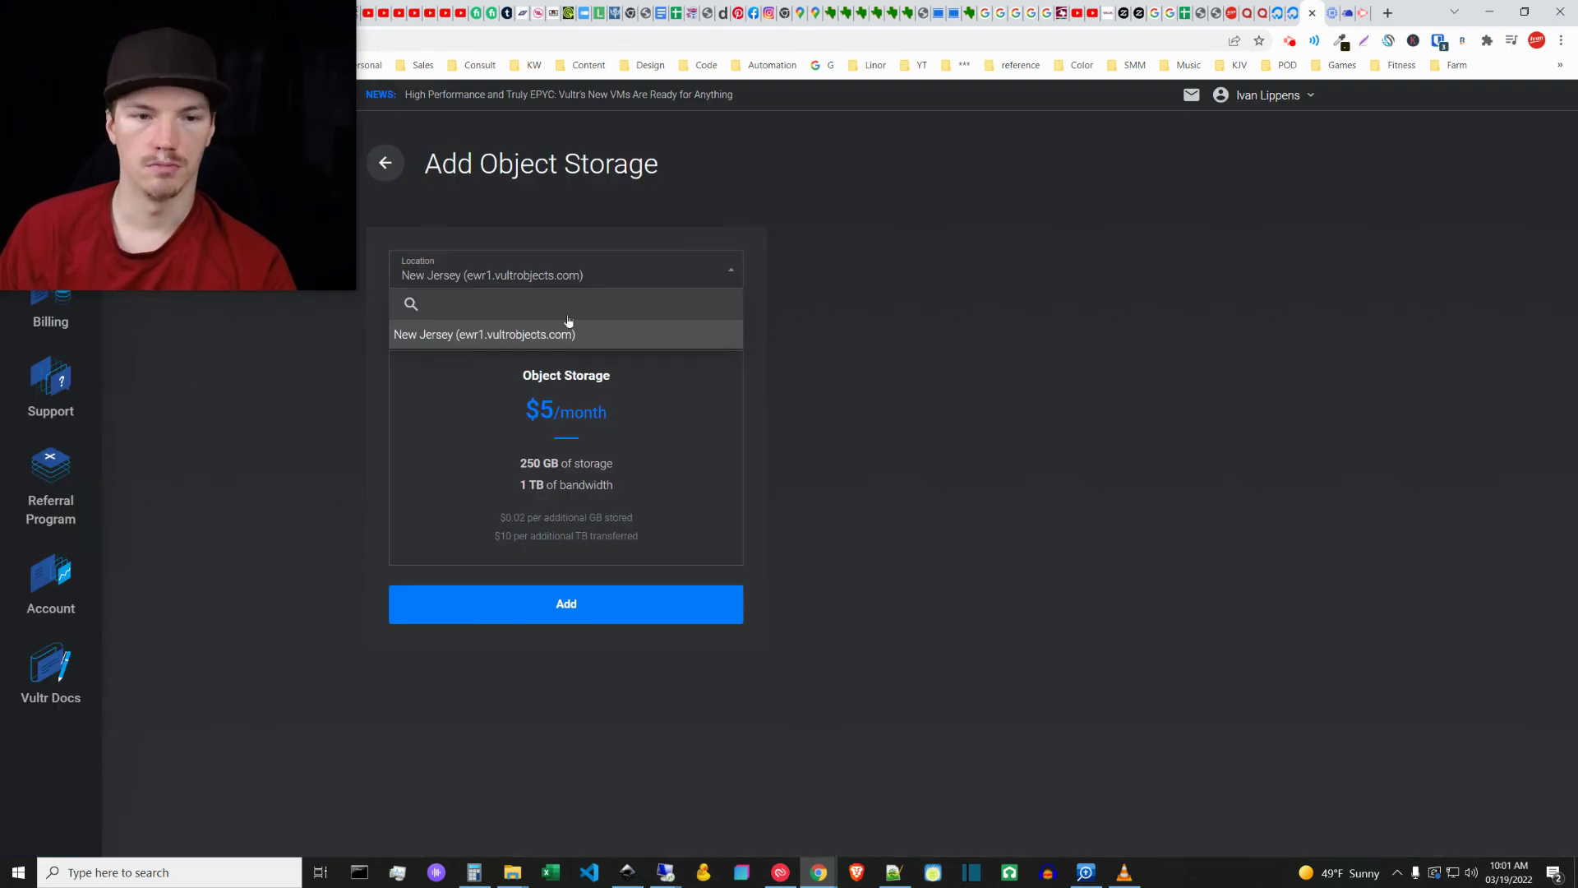
{"action": "left_click", "coordinate": [766, 347]}
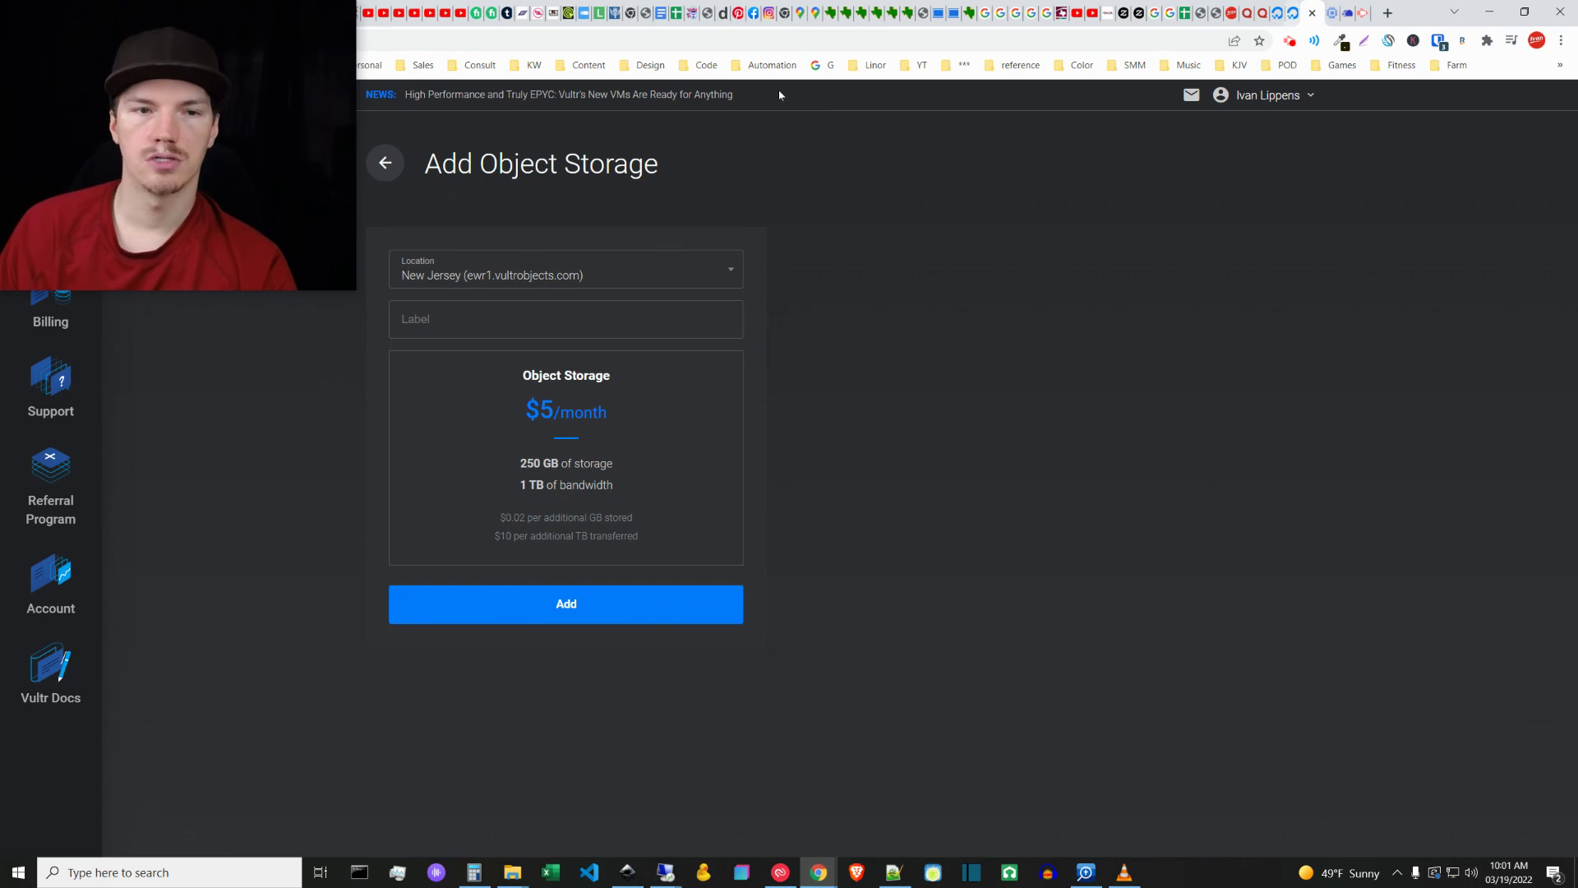
{"action": "left_click", "coordinate": [379, 168]}
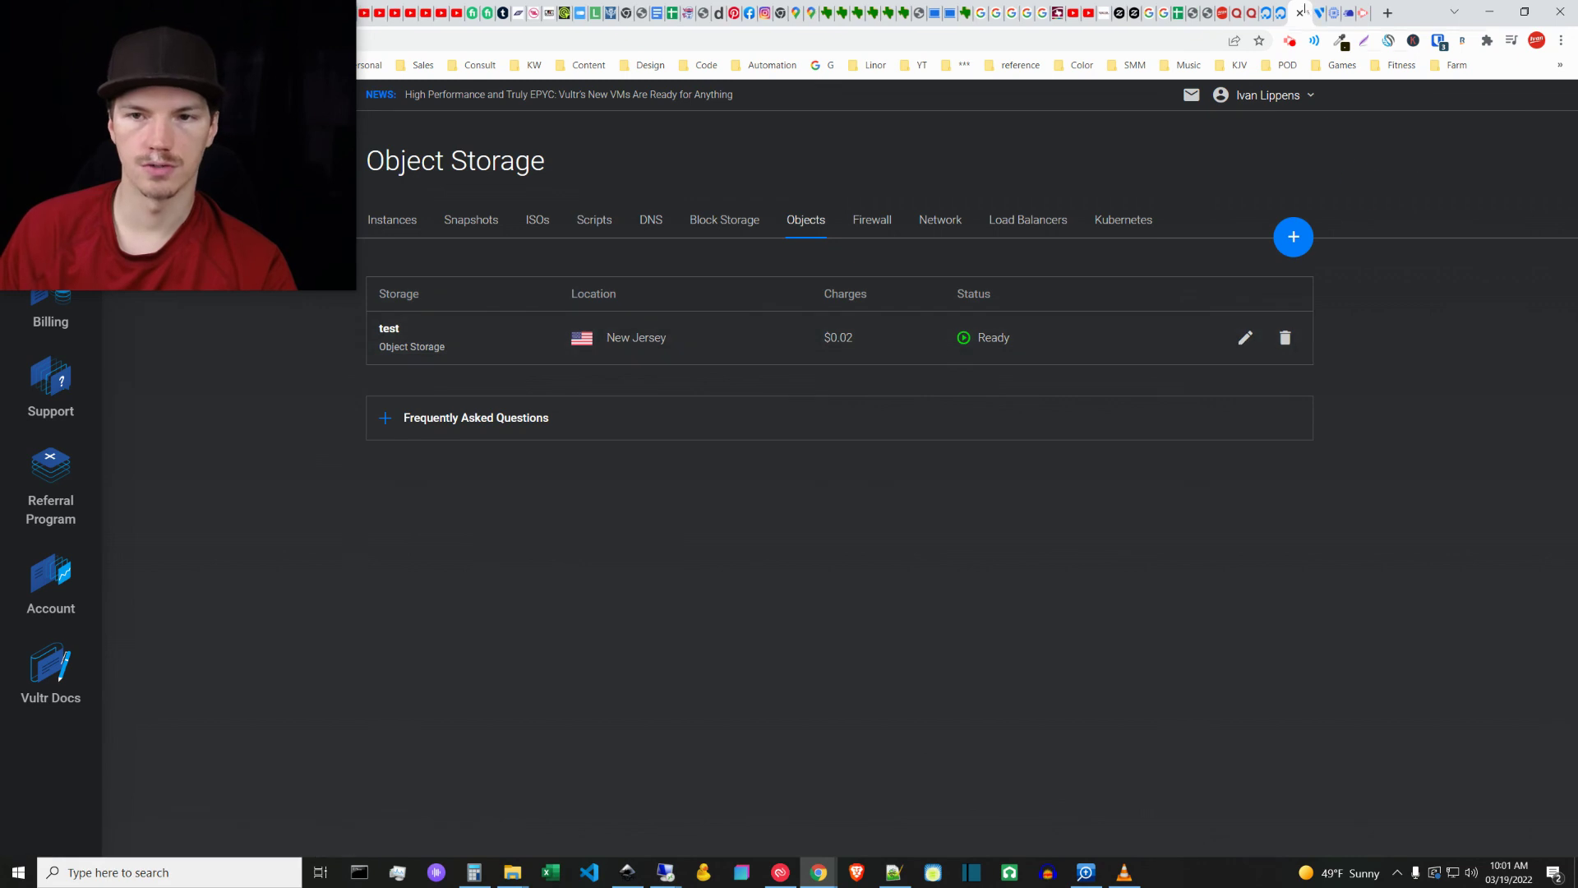
{"action": "left_click", "coordinate": [1246, 337]}
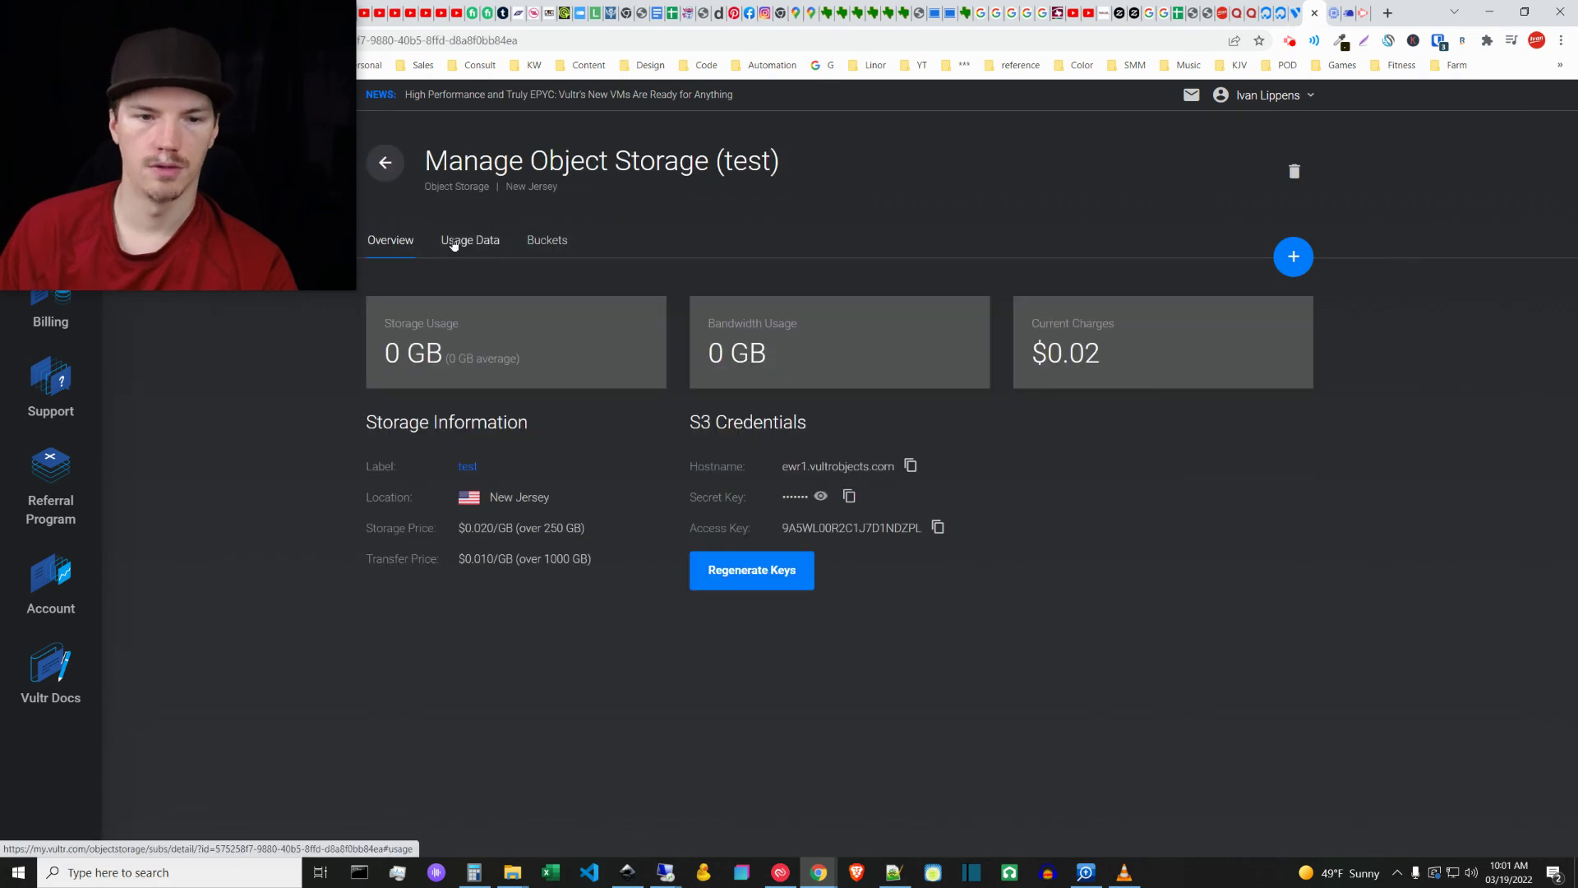
Browse test's buckets and the empty bam1 bucket, then move to DigitalOcean's Create a Space form
{"action": "left_click", "coordinate": [549, 245]}
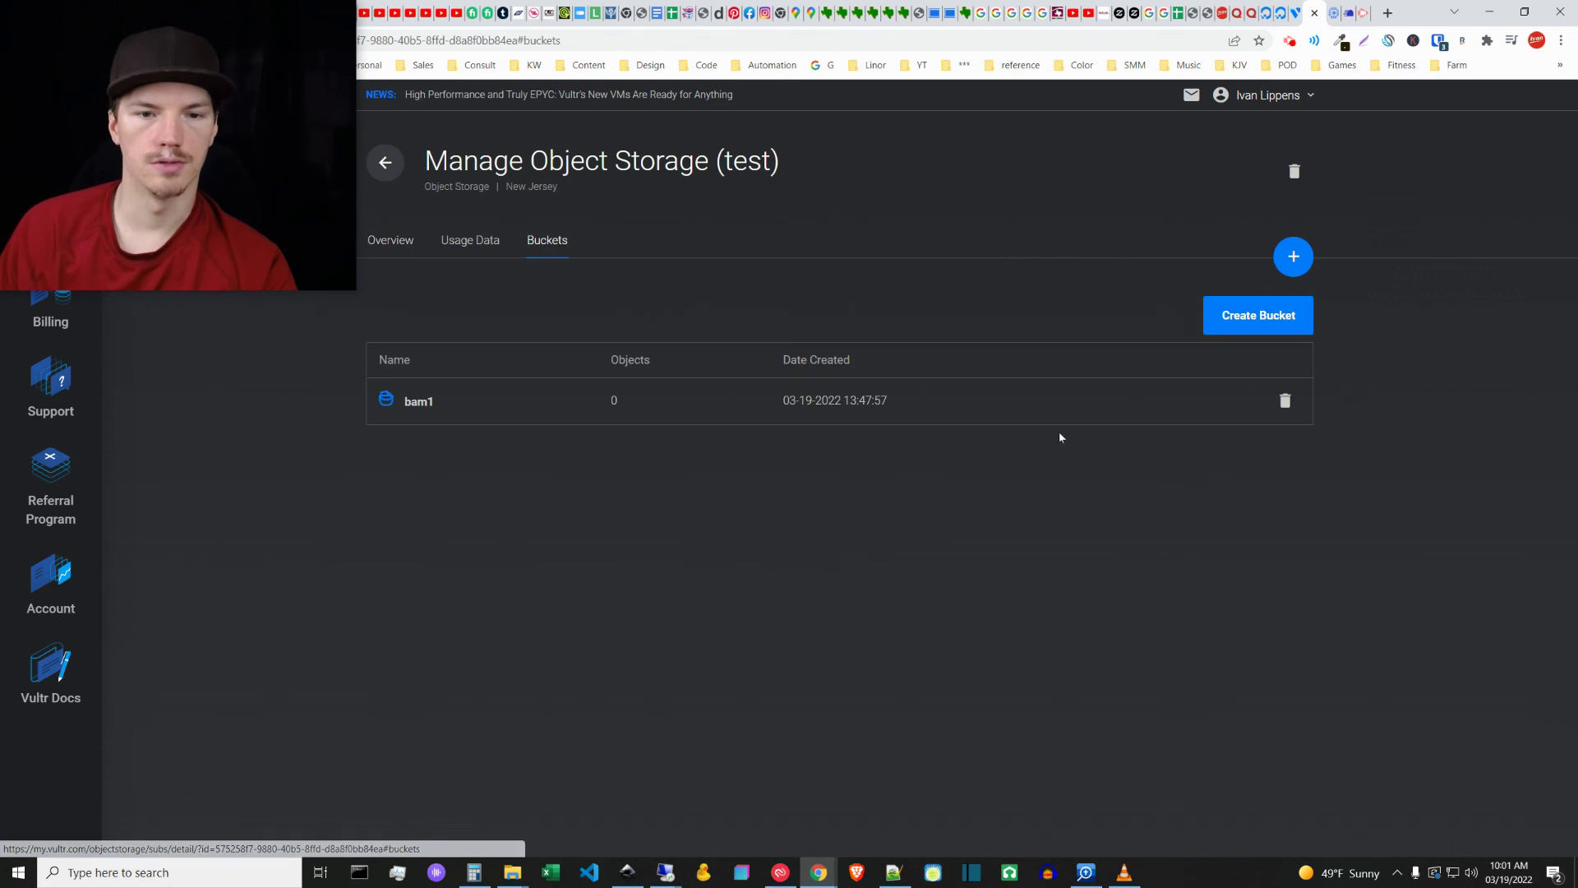
{"action": "left_click", "coordinate": [479, 413]}
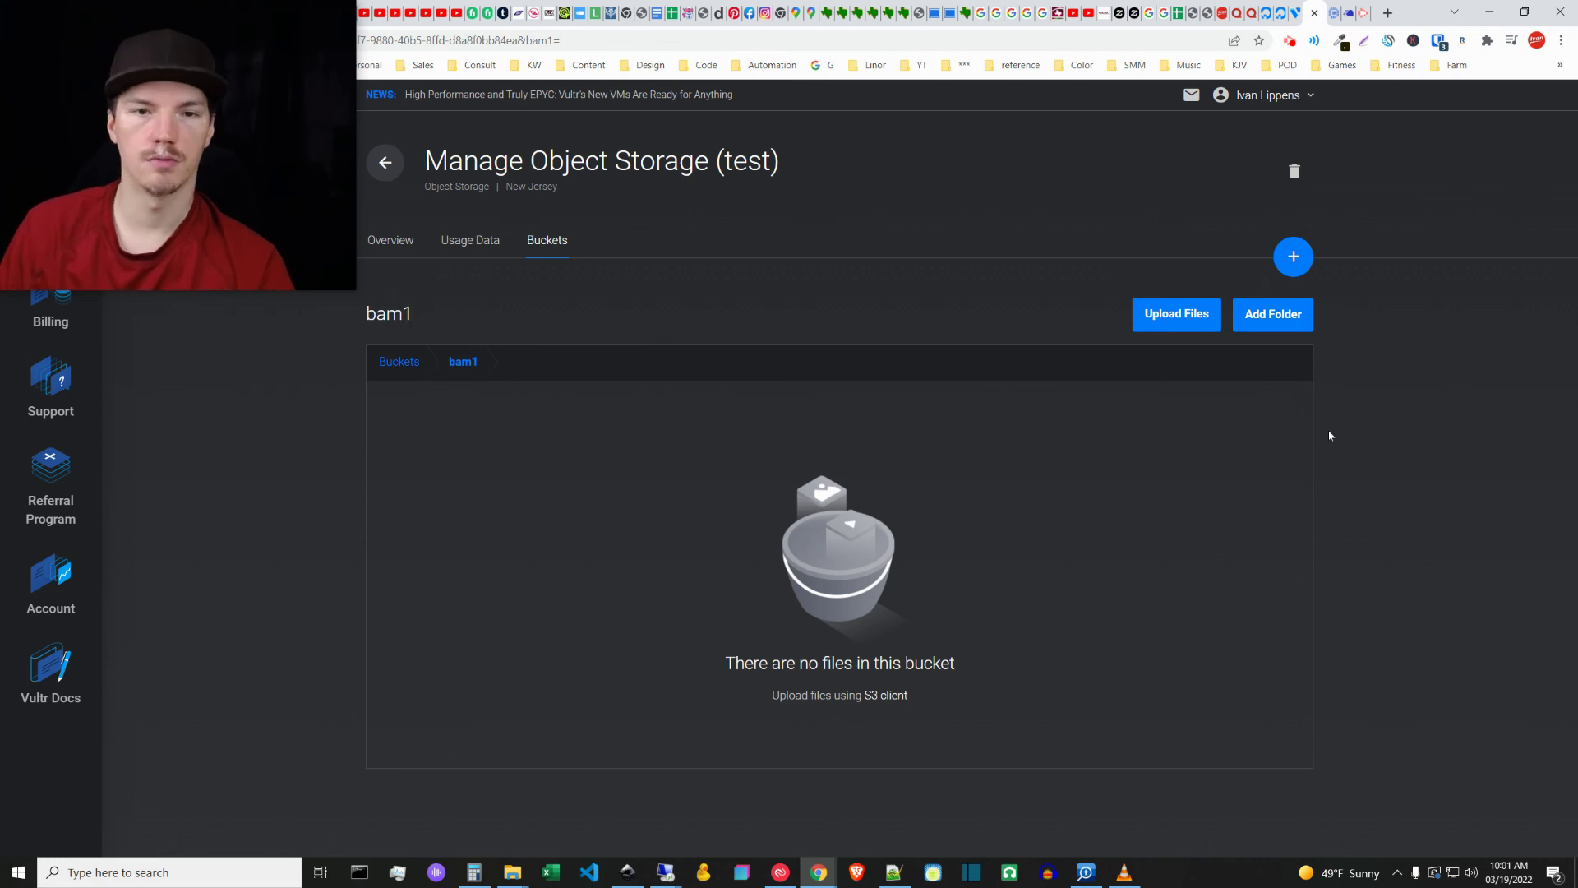
{"action": "left_click", "coordinate": [395, 251]}
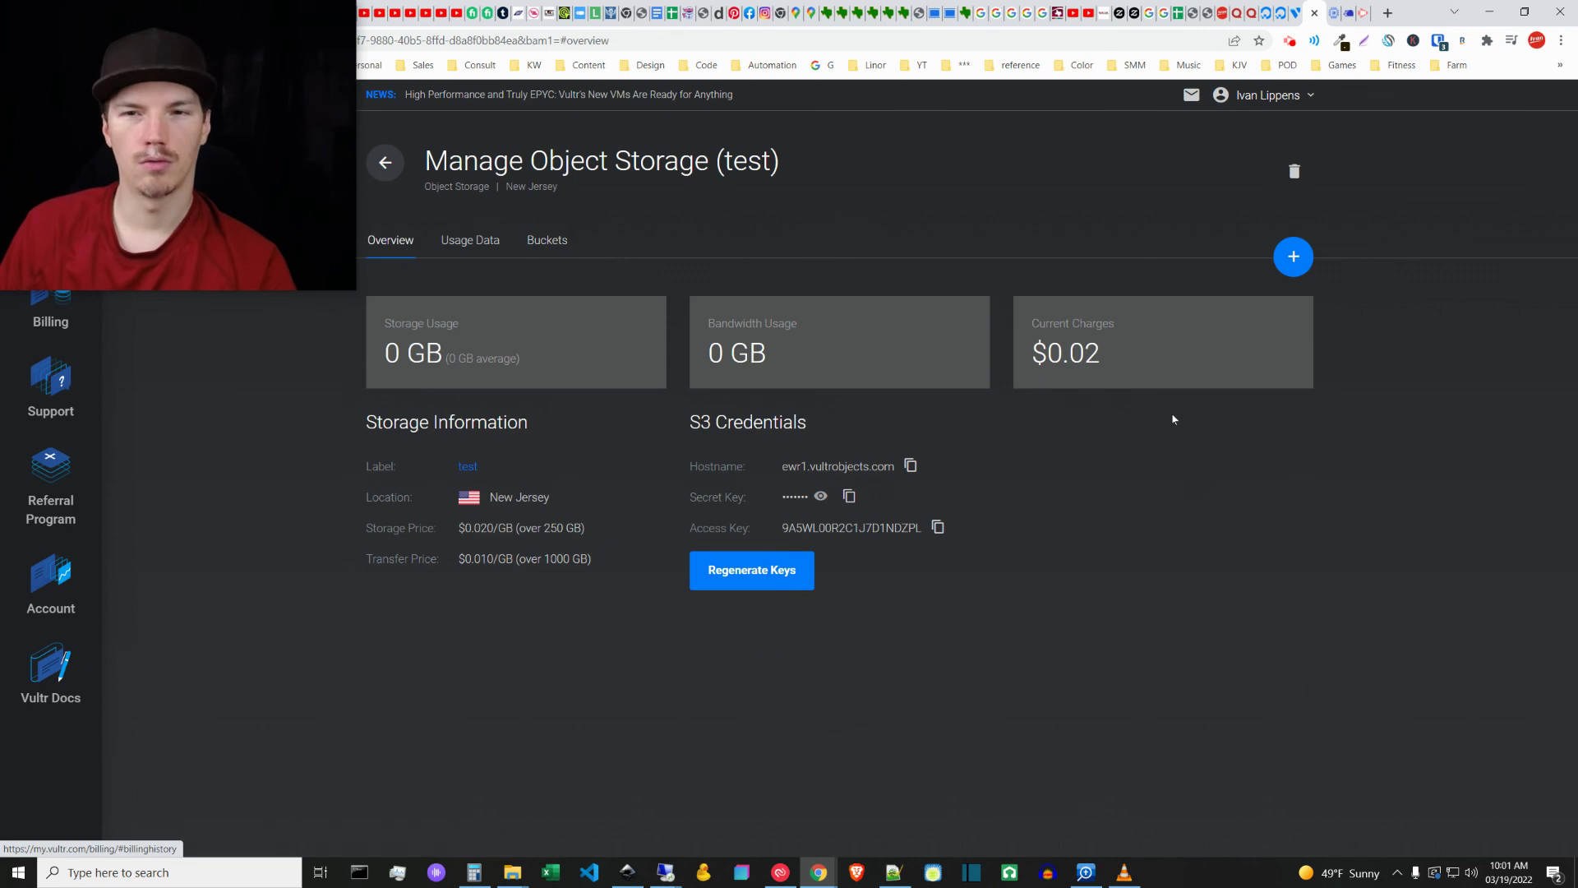
{"action": "left_click", "coordinate": [1278, 6]}
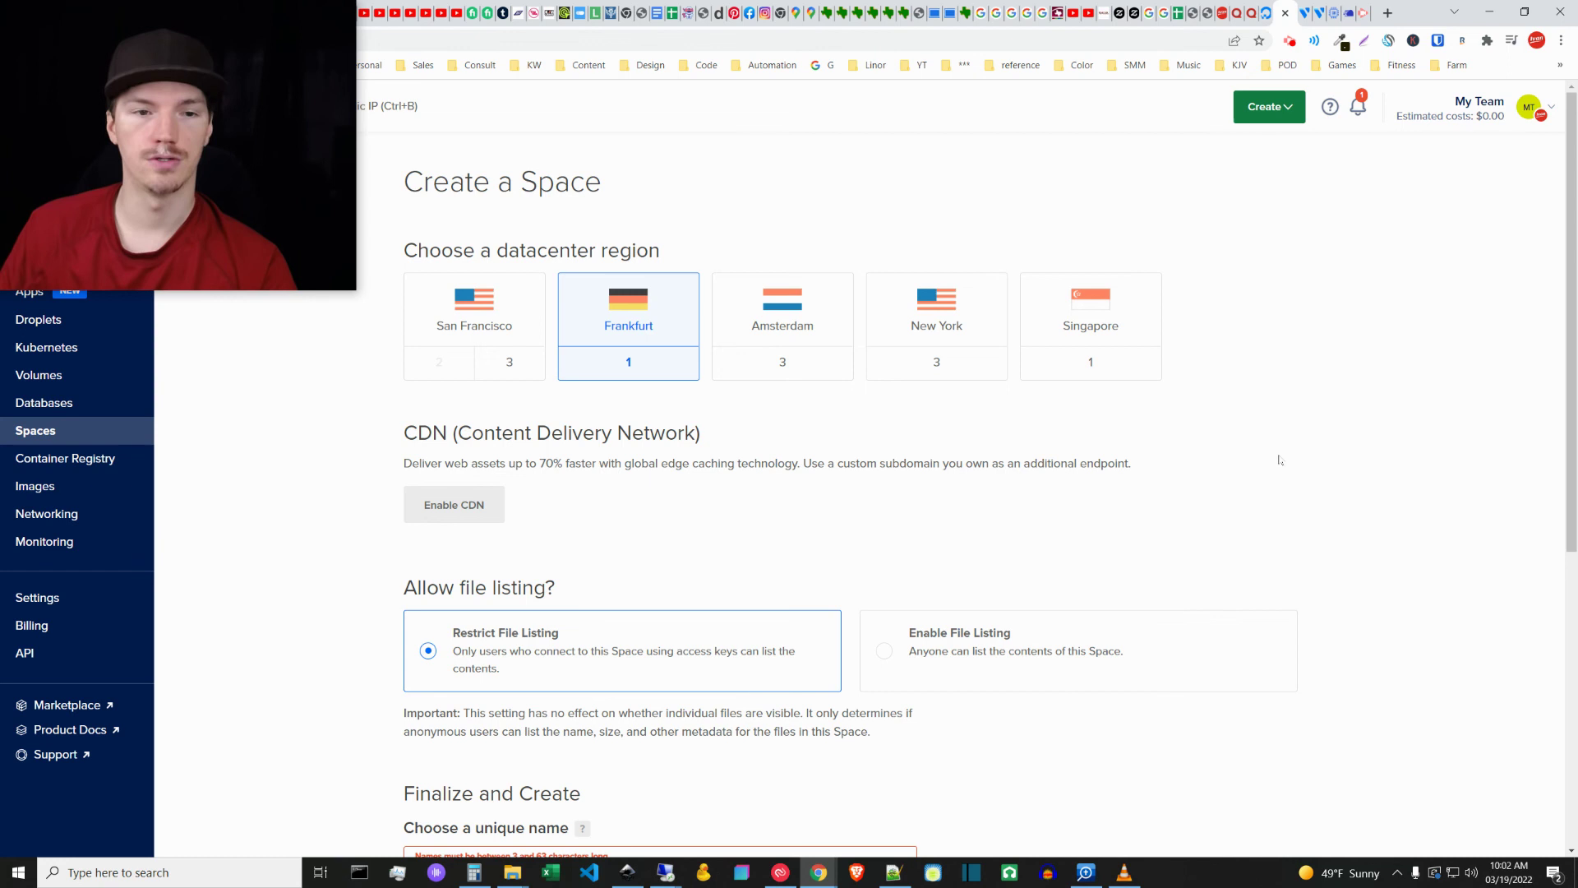
{"action": "left_click_drag", "start_coordinate": [1564, 297], "coordinate": [1561, 344]}
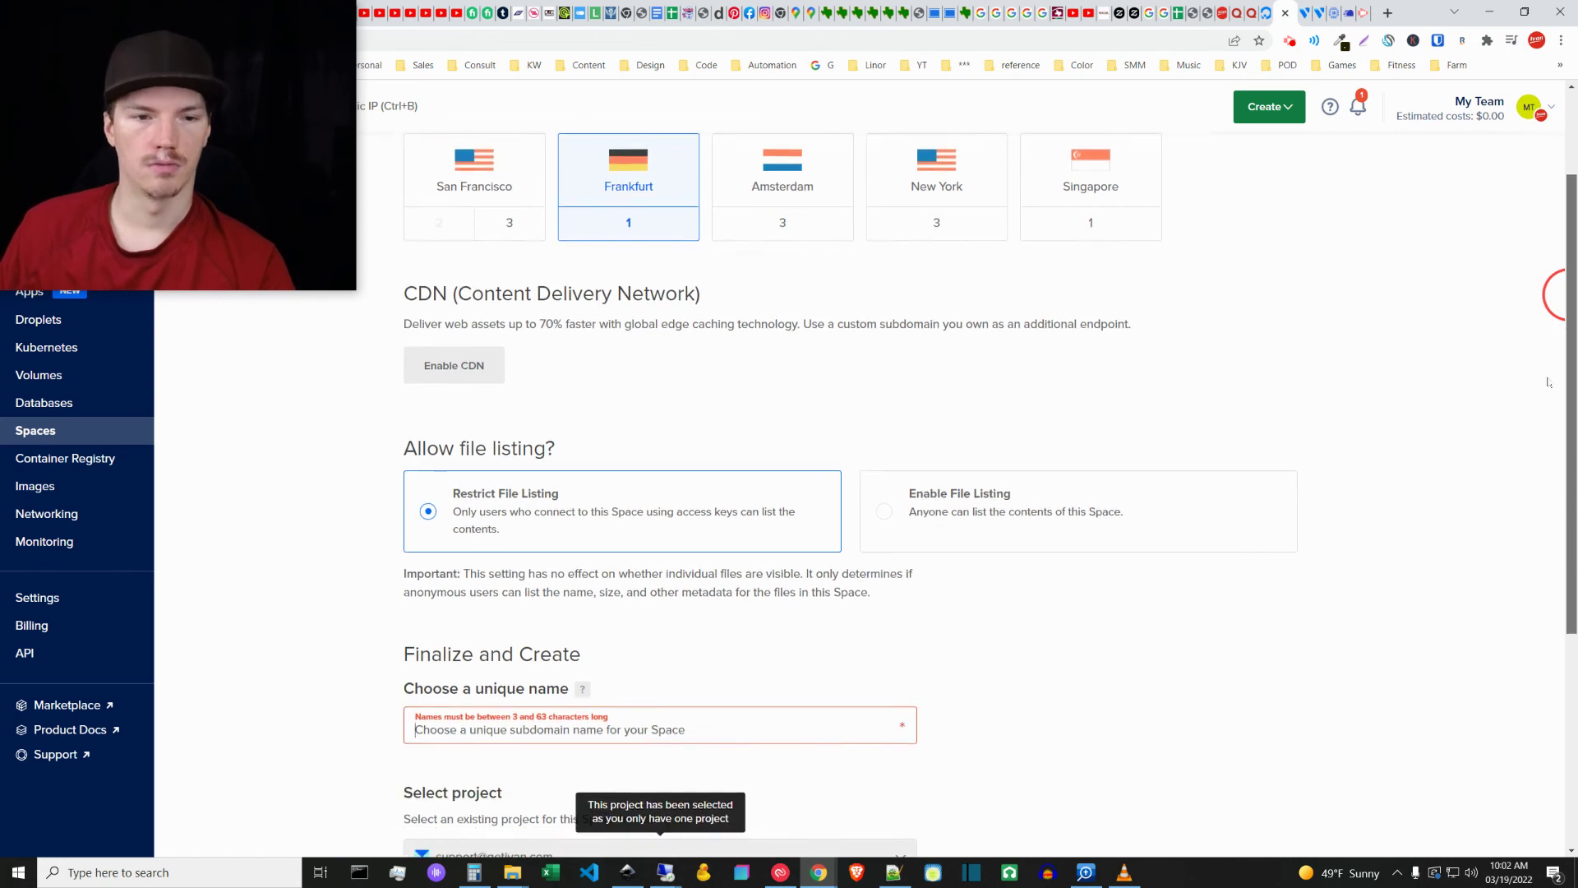
{"action": "scroll", "coordinate": [1548, 382], "scroll_direction": "up", "scroll_amount": 1}
{"action": "scroll", "coordinate": [822, 378], "scroll_direction": "down", "scroll_amount": 1}
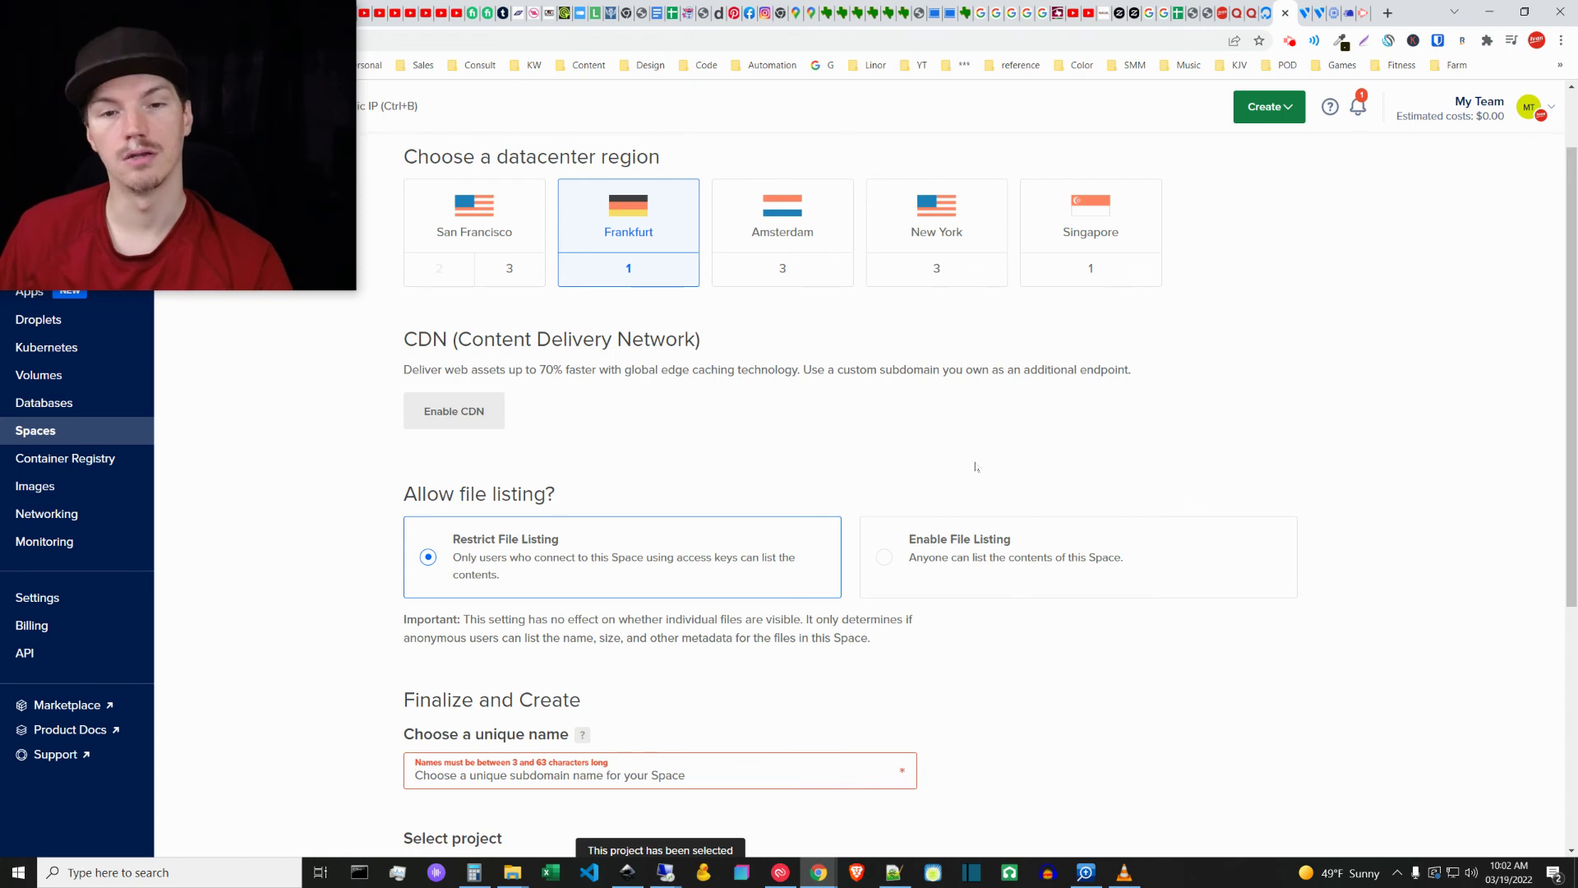
{"action": "scroll", "coordinate": [811, 448], "scroll_direction": "down", "scroll_amount": 2}
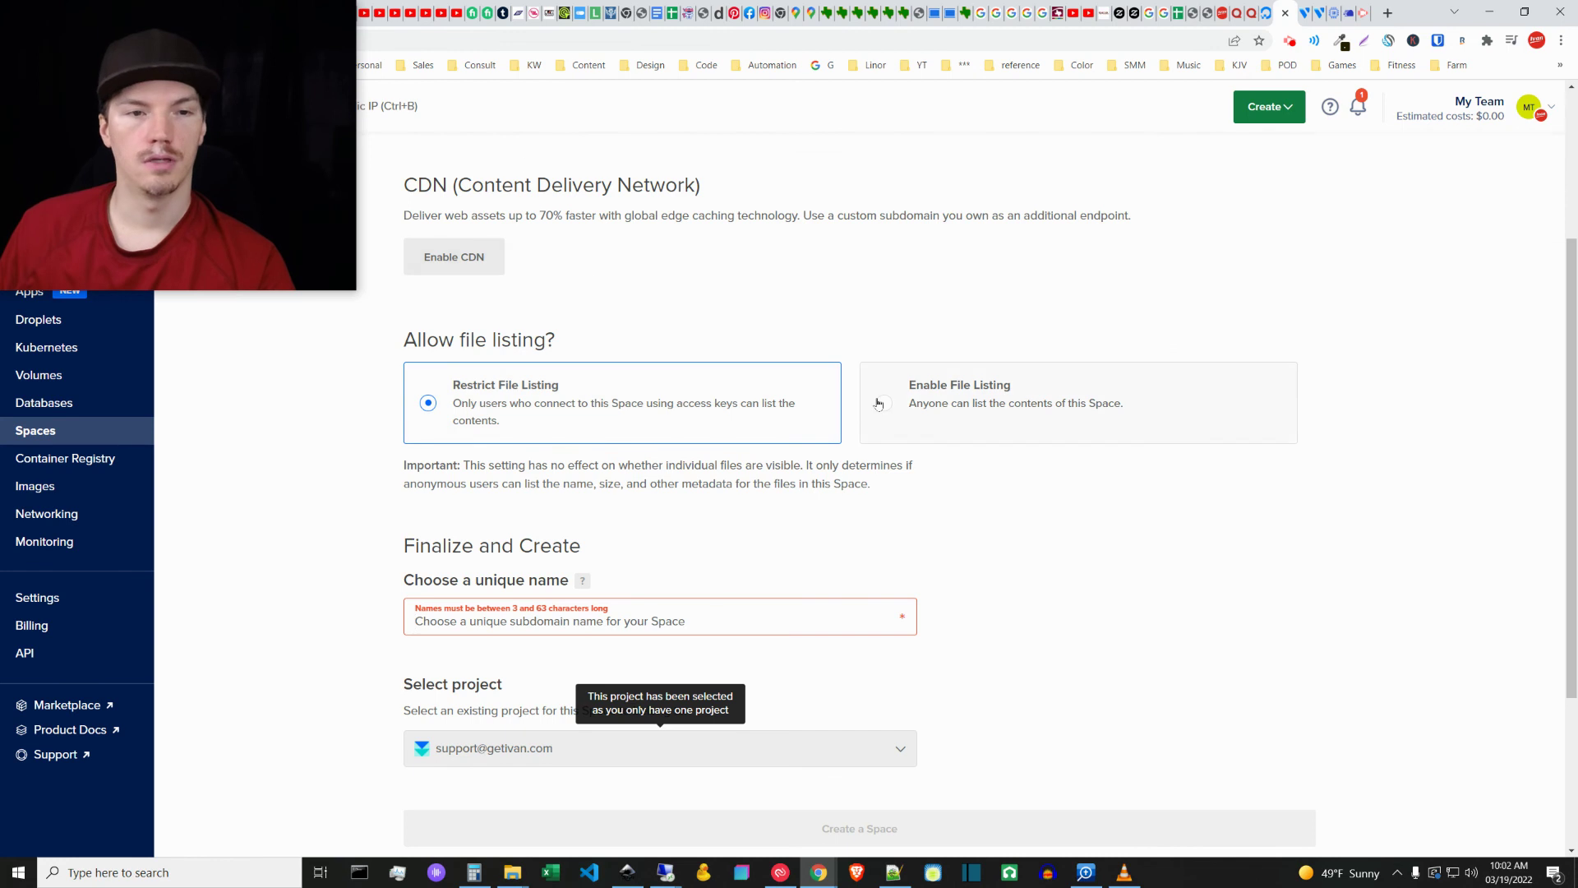
{"action": "scroll", "coordinate": [787, 604], "scroll_direction": "up", "scroll_amount": 3}
{"action": "scroll", "coordinate": [787, 604], "scroll_direction": "down", "scroll_amount": 4}
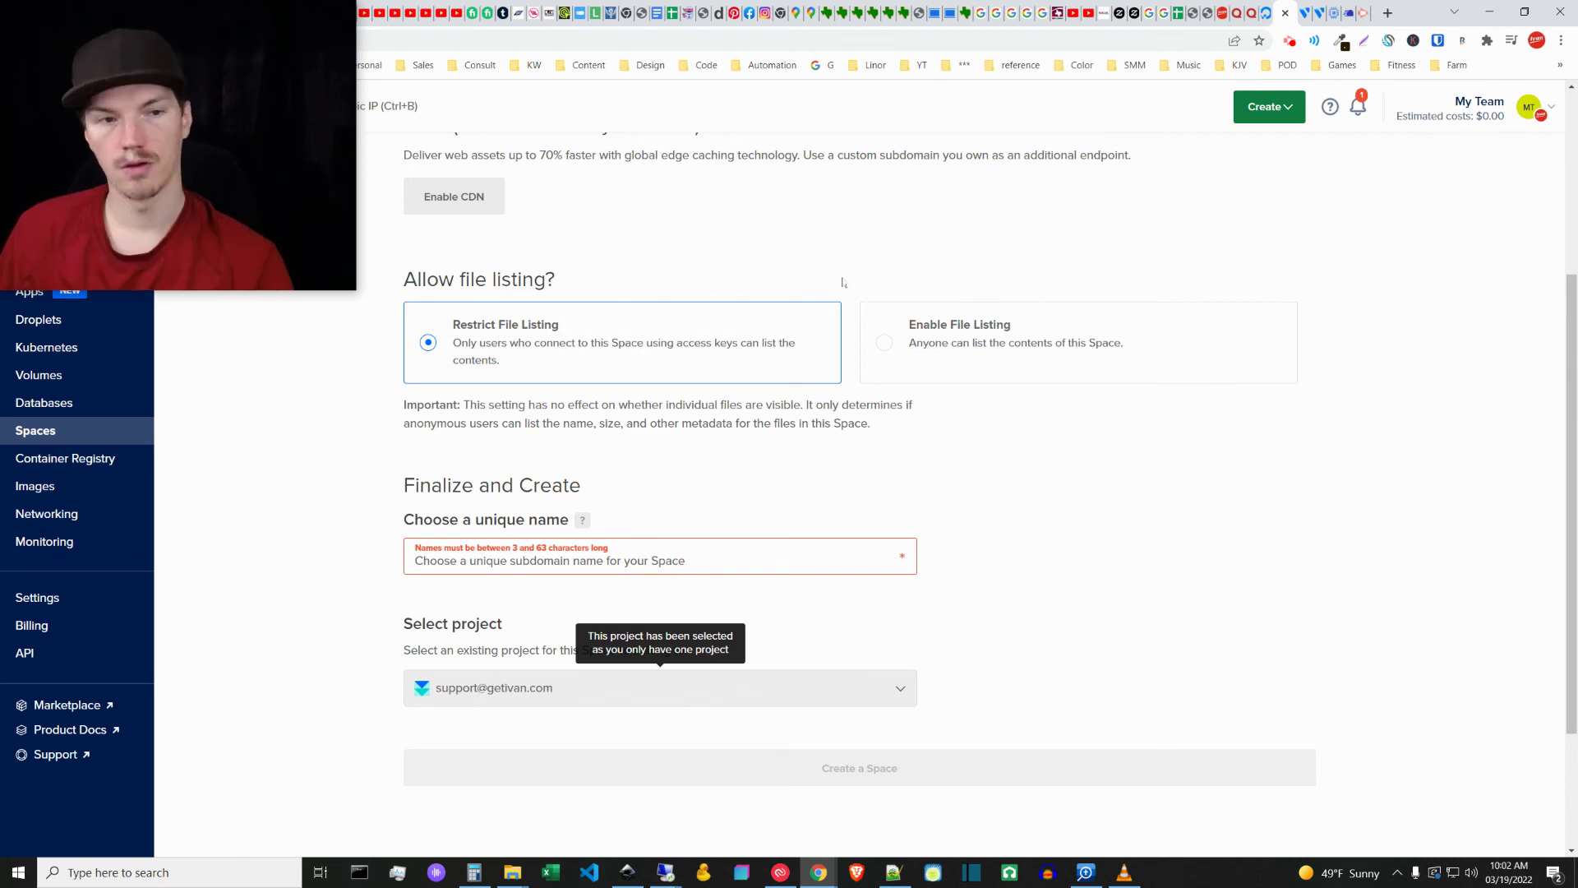
{"action": "scroll", "coordinate": [883, 449], "scroll_direction": "up", "scroll_amount": 3}
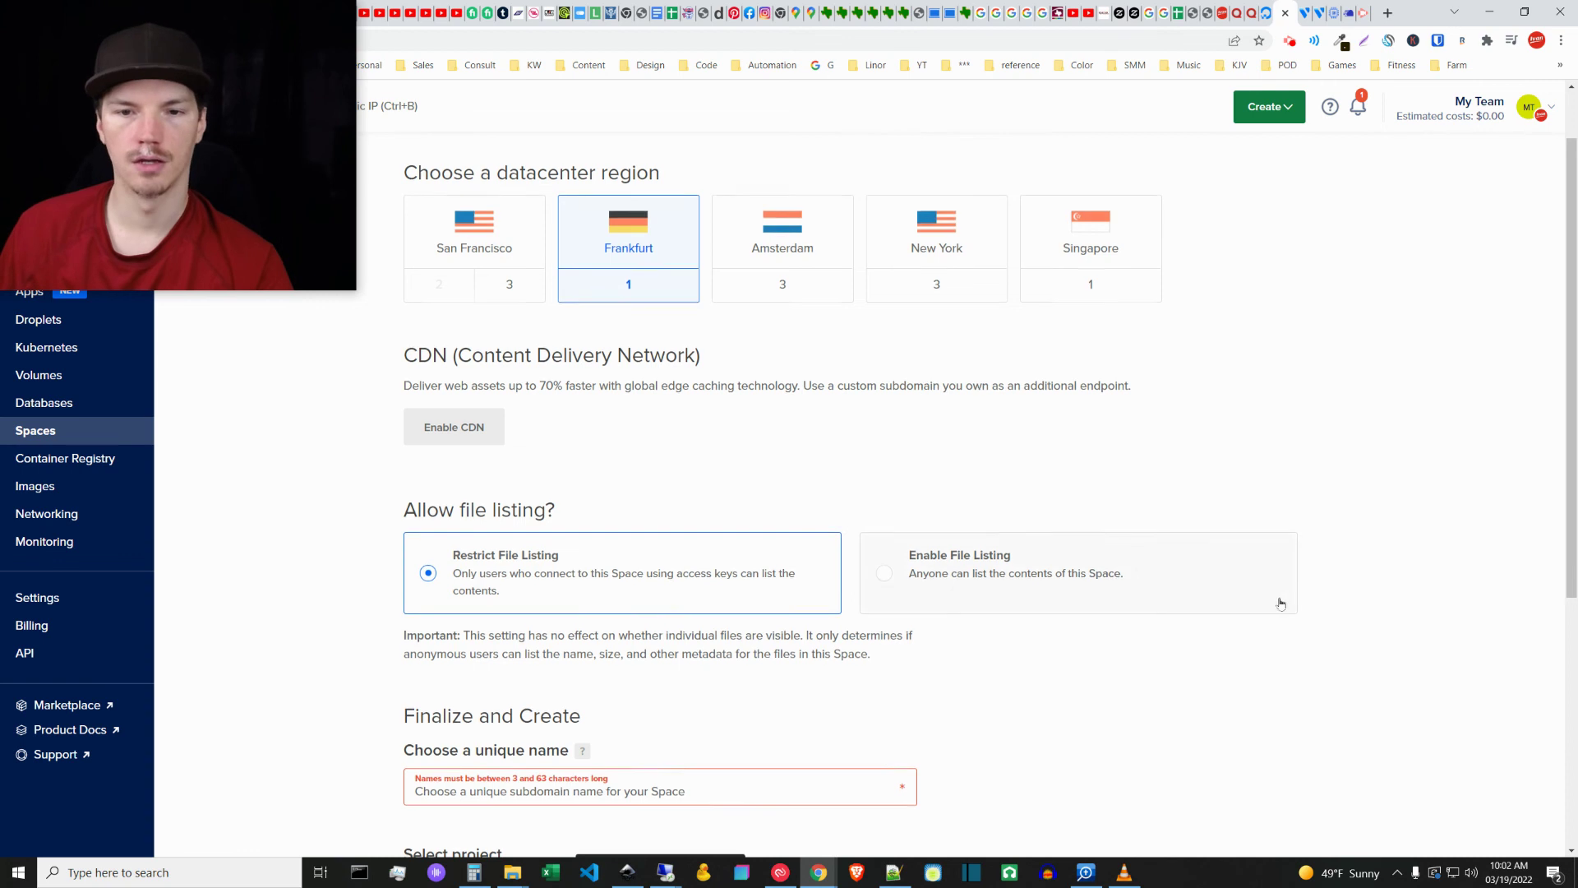
{"action": "scroll", "coordinate": [1279, 592], "scroll_direction": "down", "scroll_amount": 5}
{"action": "scroll", "coordinate": [1296, 576], "scroll_direction": "up", "scroll_amount": 5}
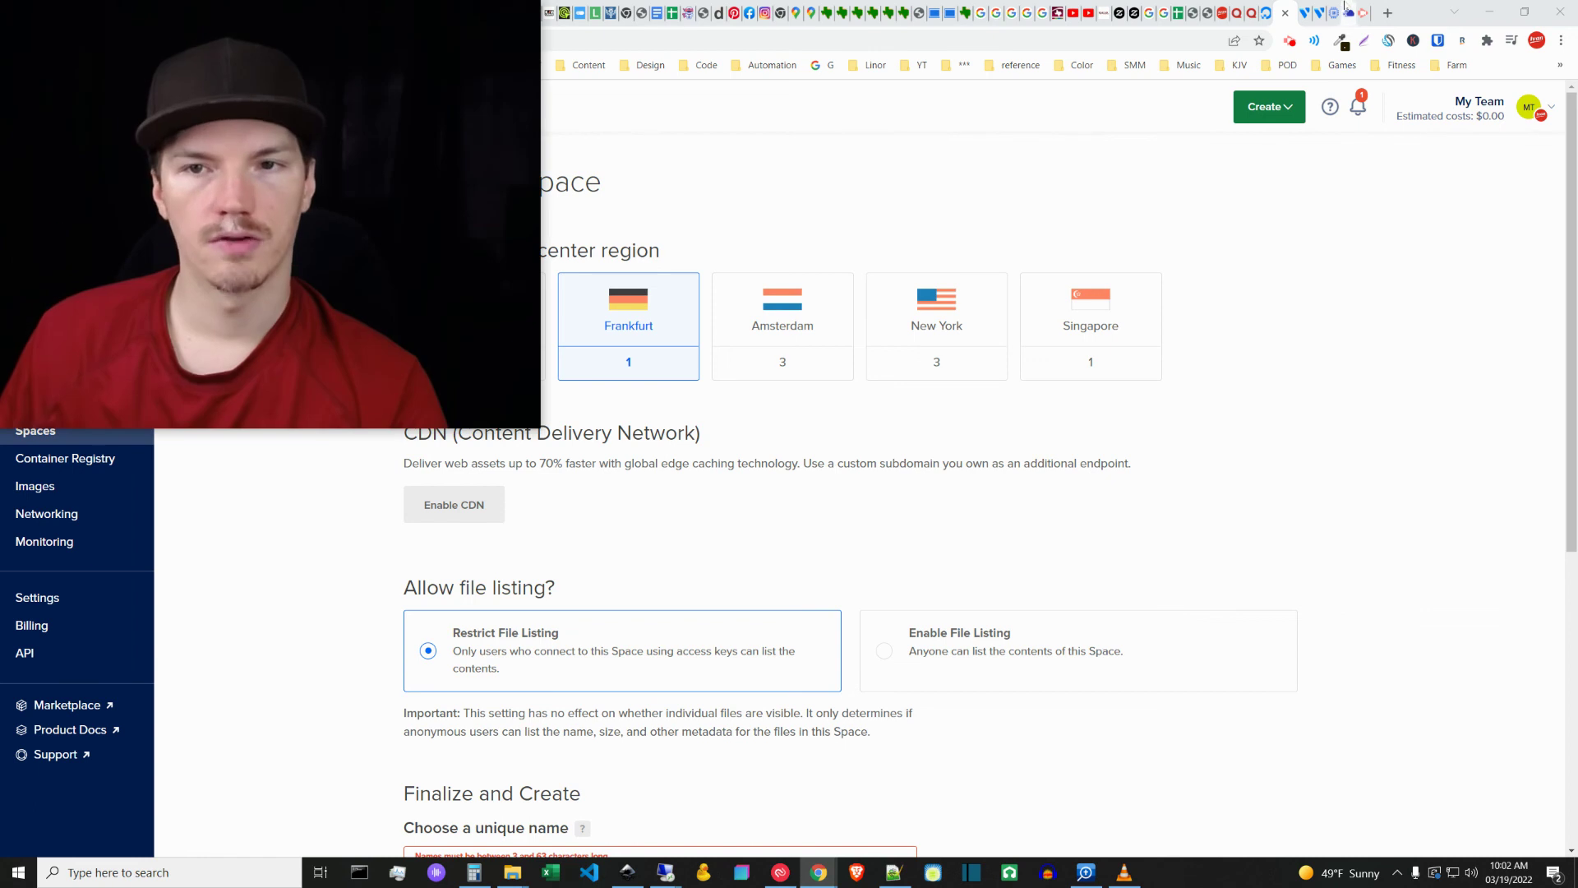
View the Cloudways Managed Cloud Hosting homepage, then return to Vultr's Object Storage list
{"action": "left_click", "coordinate": [1348, 12]}
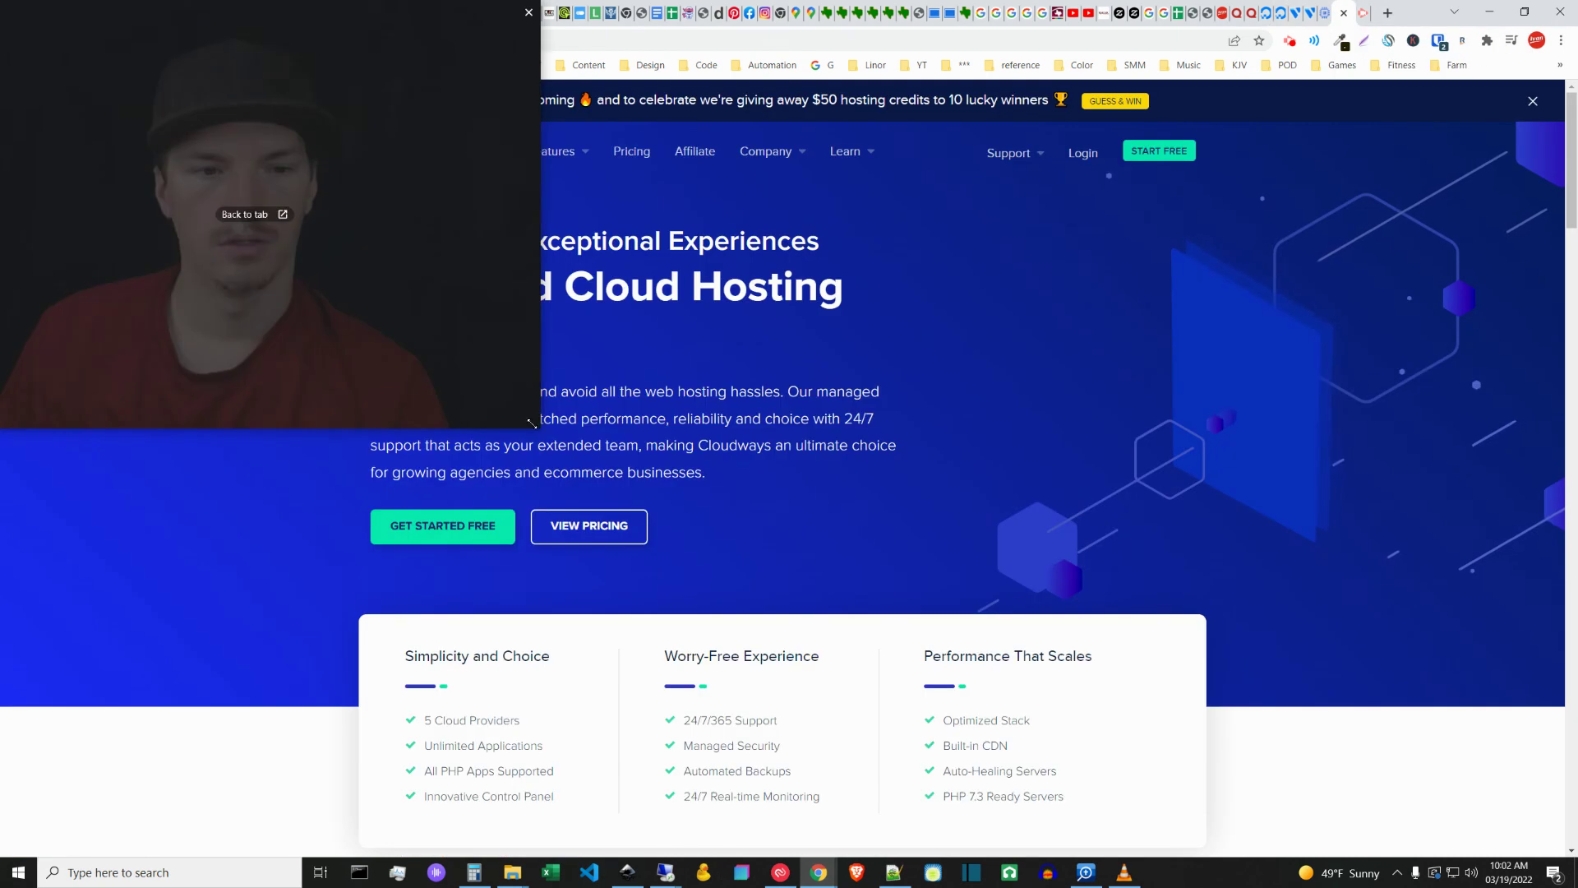
{"action": "left_click_drag", "start_coordinate": [531, 423], "coordinate": [356, 289]}
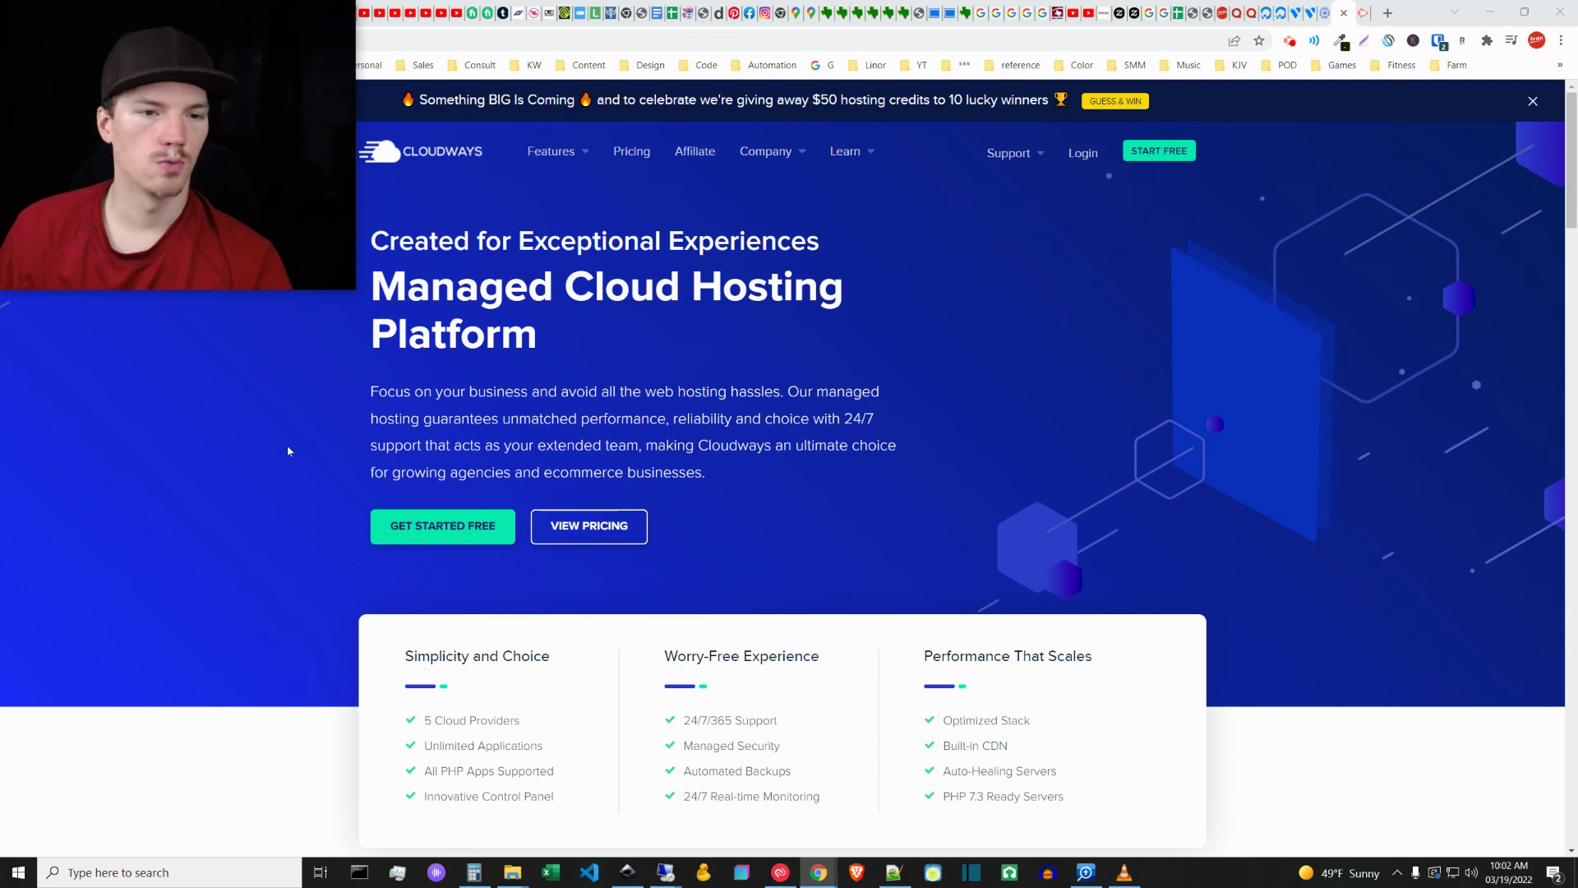
{"action": "left_click", "coordinate": [740, 468]}
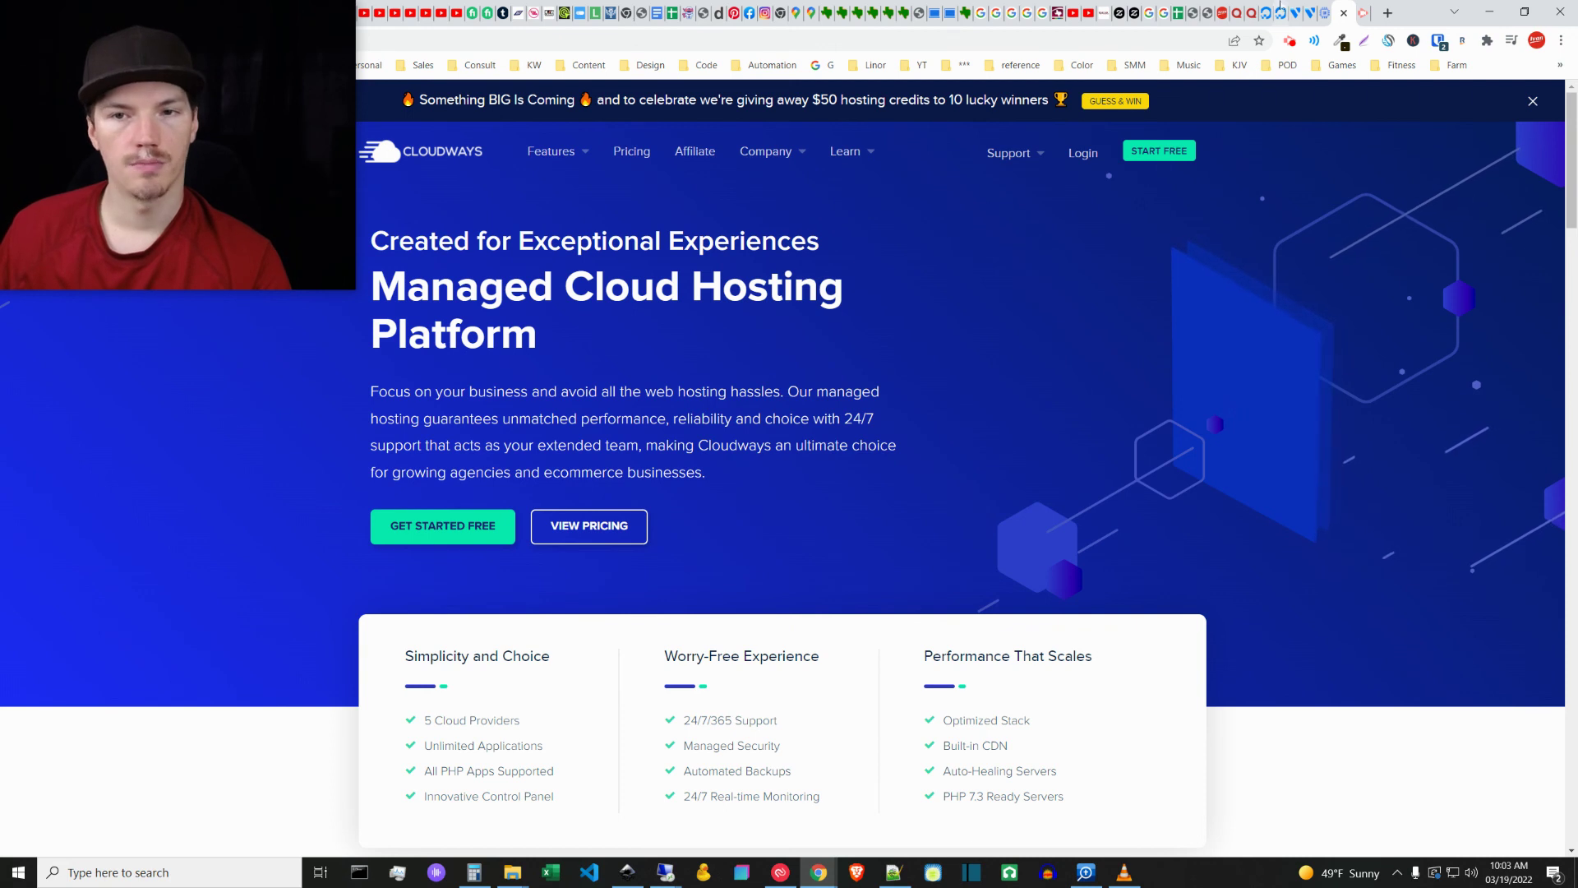
{"action": "left_click", "coordinate": [1294, 8]}
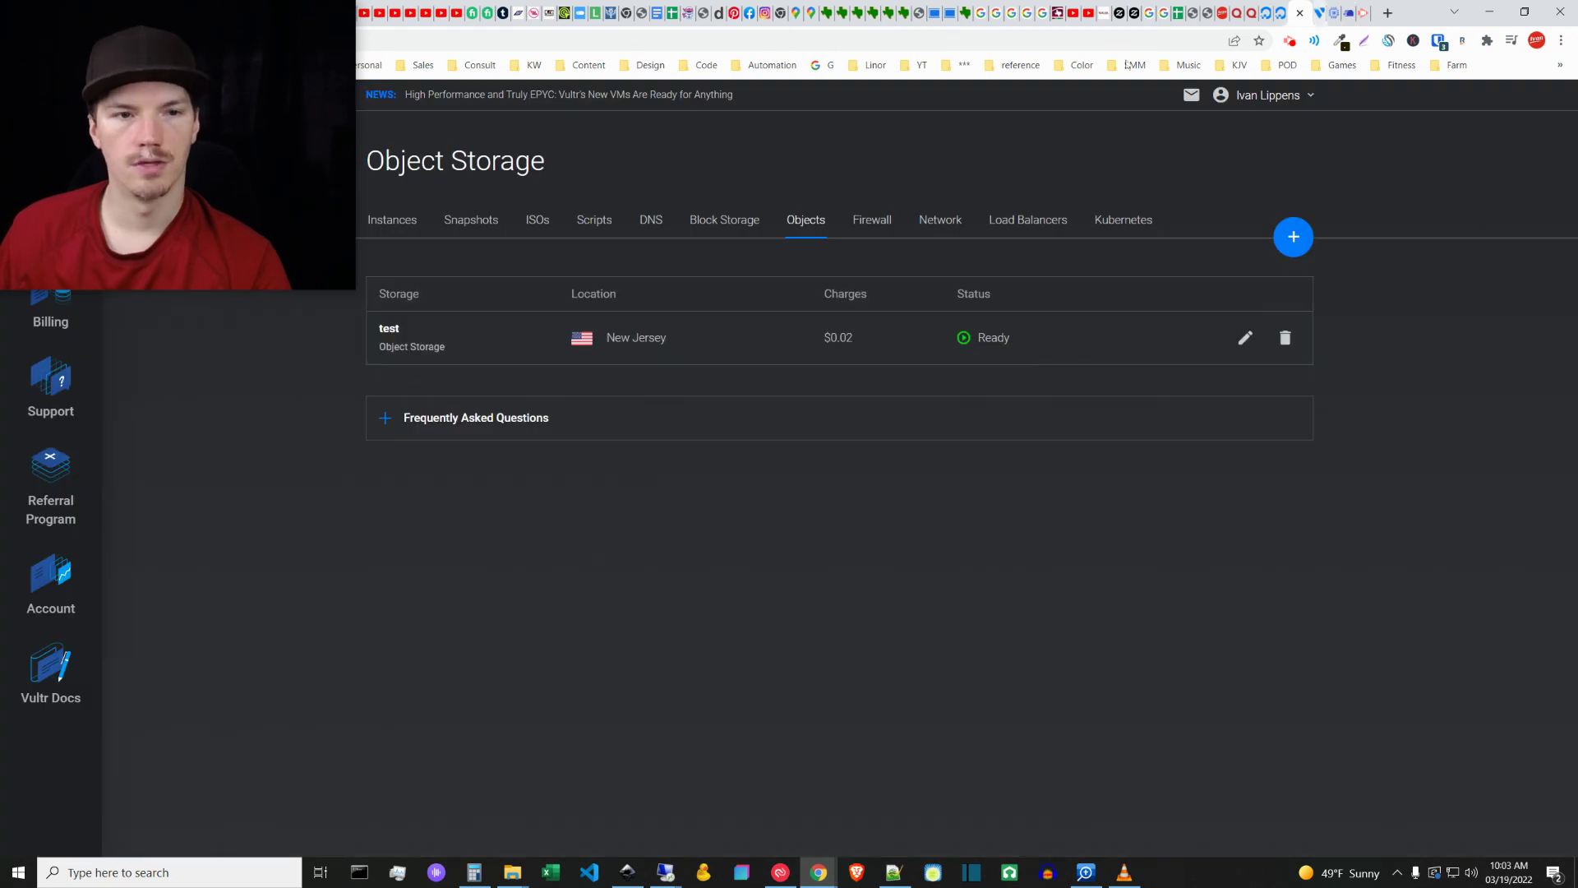
Show Vultr's Products instances page, which lists no deployed servers
{"action": "left_click", "coordinate": [386, 219]}
{"action": "mouse_move", "coordinate": [353, 287]}
{"action": "left_click_drag", "start_coordinate": [354, 287], "coordinate": [613, 472]}
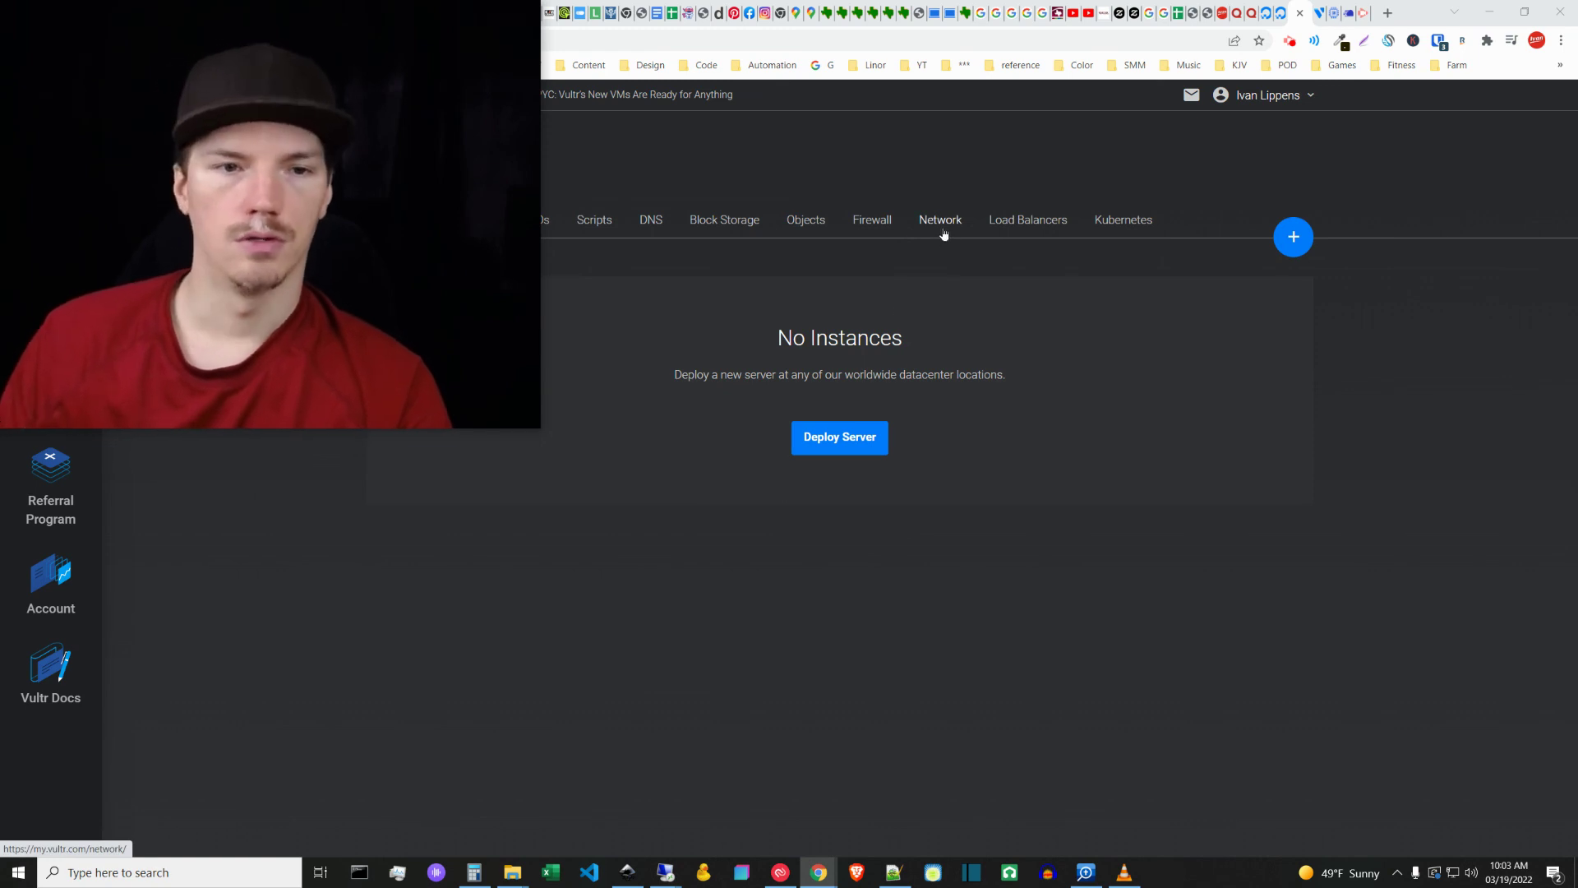
Open Vultr's DNS page, which shows no domains added yet
{"action": "left_click", "coordinate": [650, 223]}
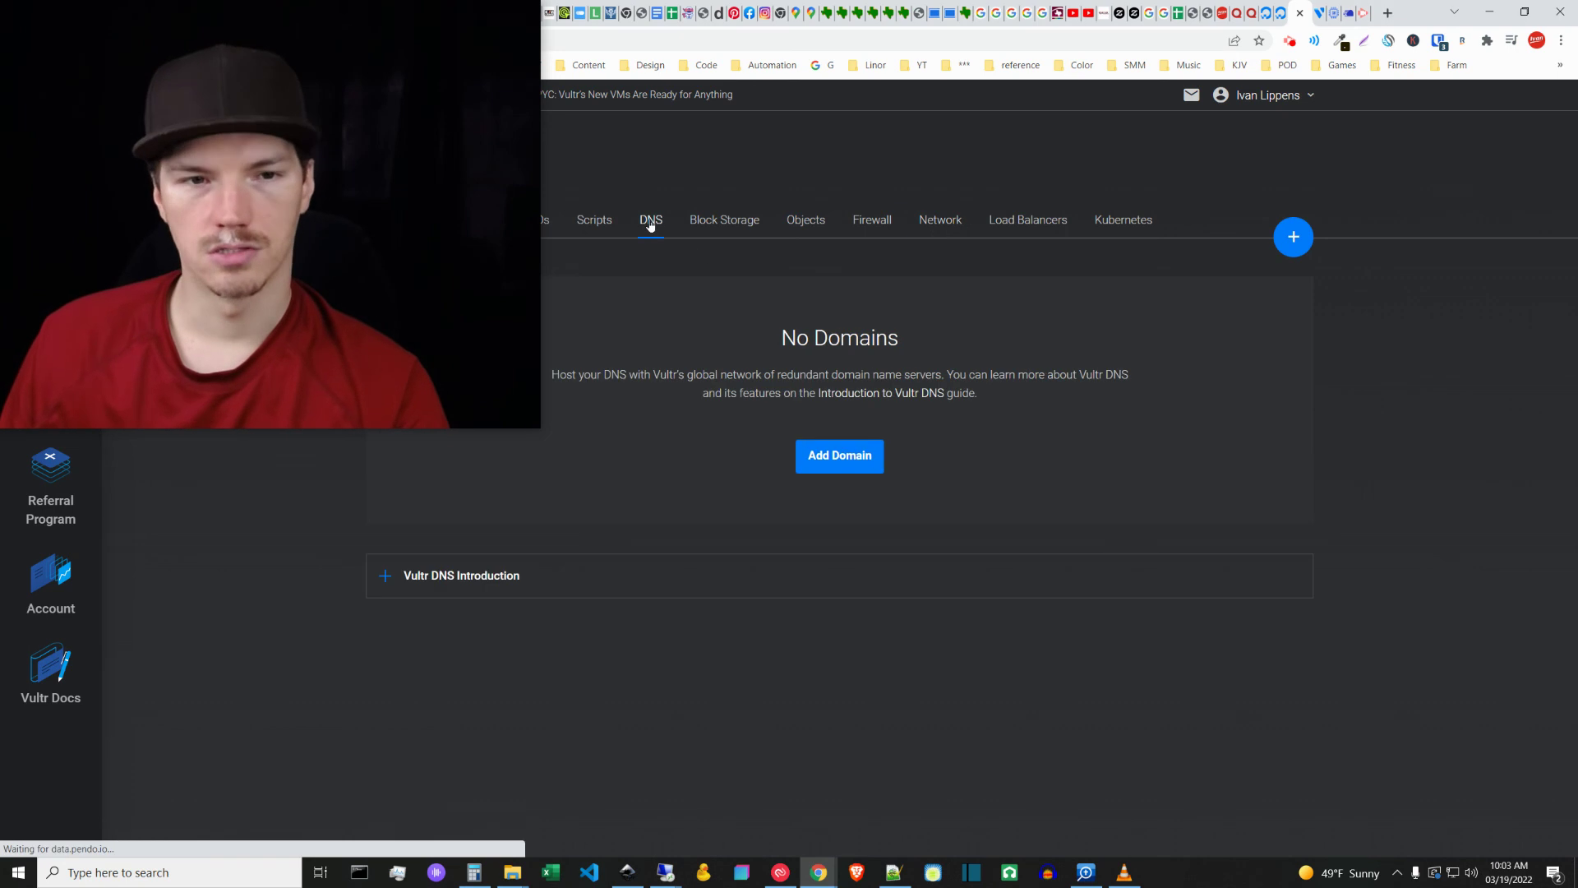